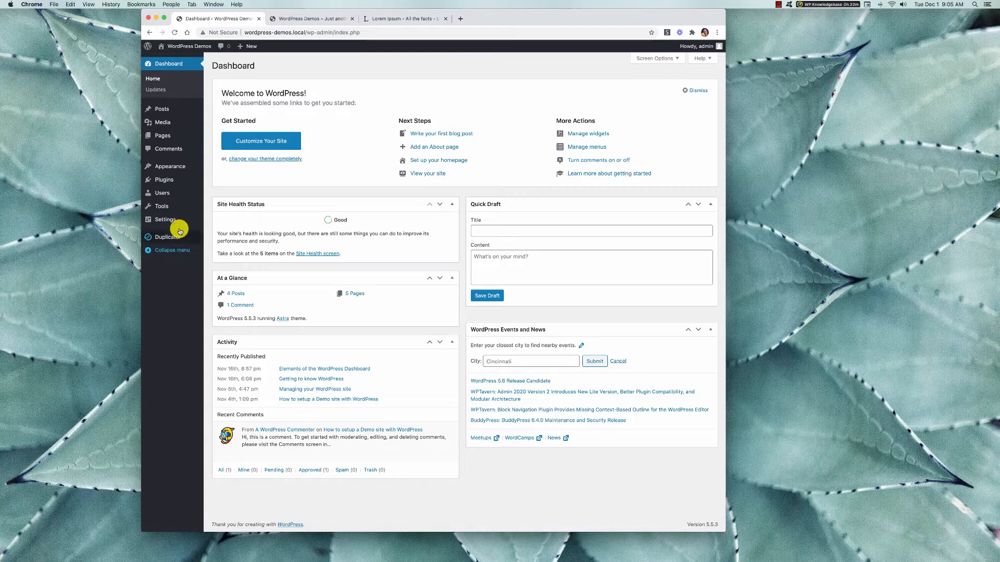
Create a new post from the list of all posts.
mouse_move(162, 116)
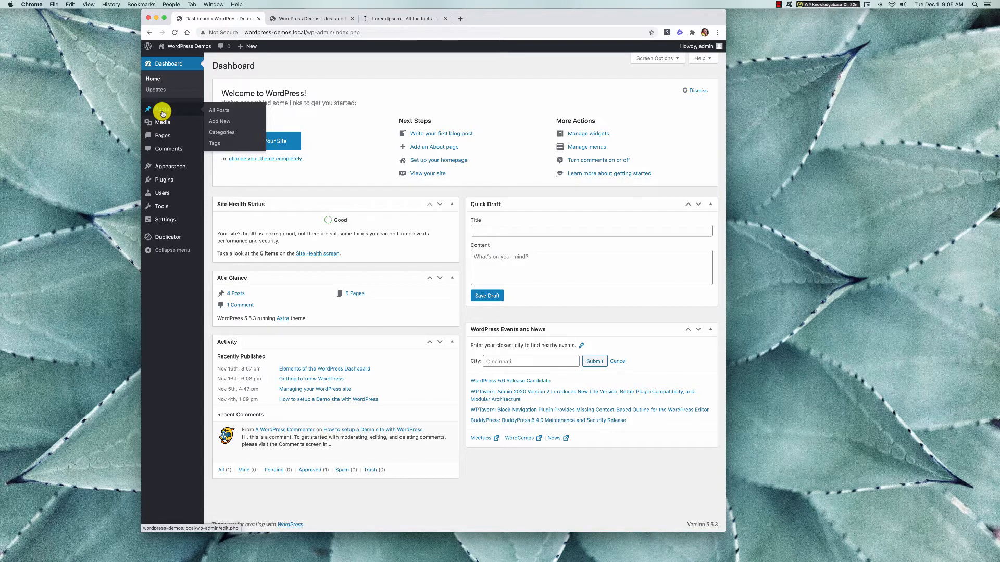
click(225, 113)
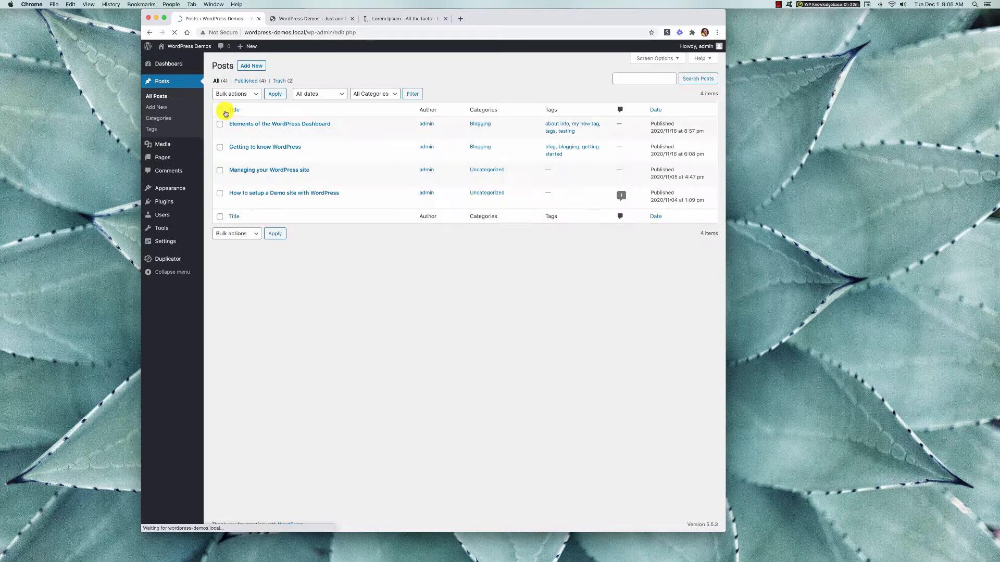
click(252, 67)
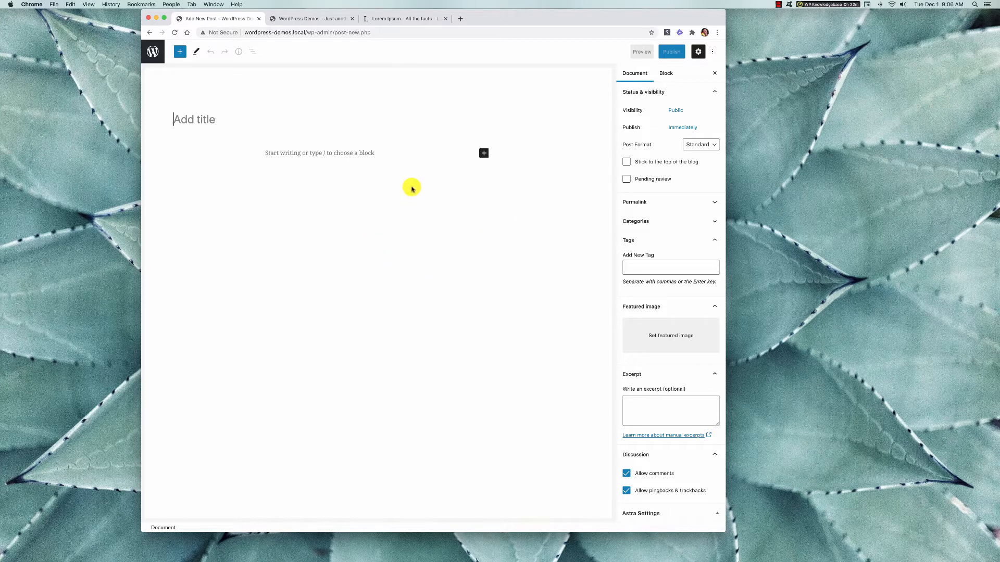
Read through all pages of the block editor's Welcome Guide and close it.
click(713, 52)
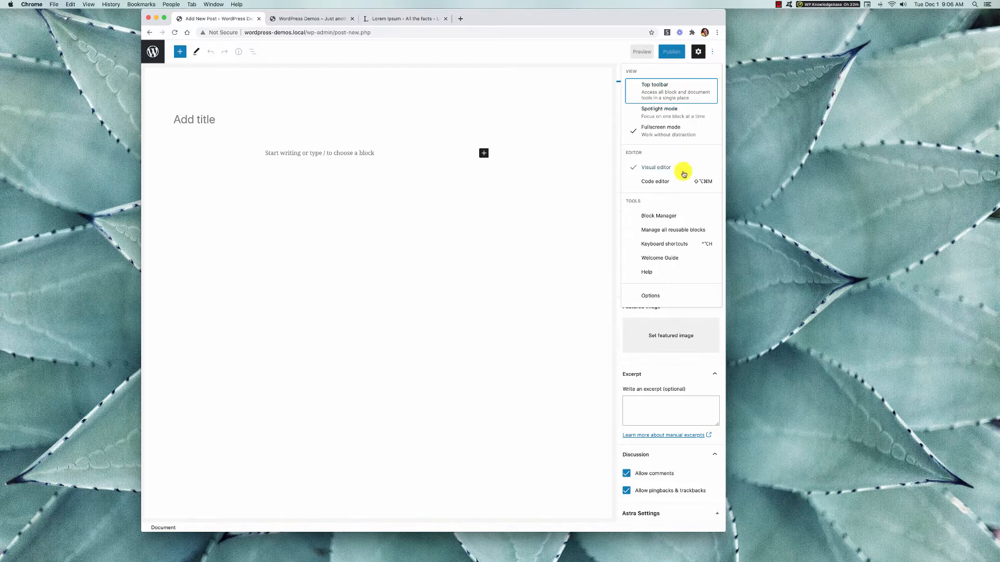
click(671, 259)
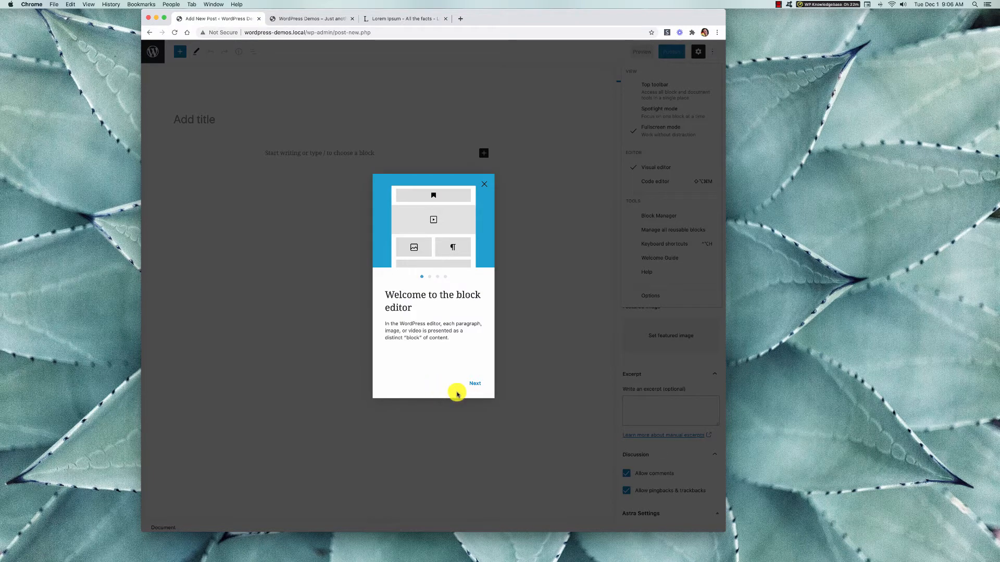
click(478, 385)
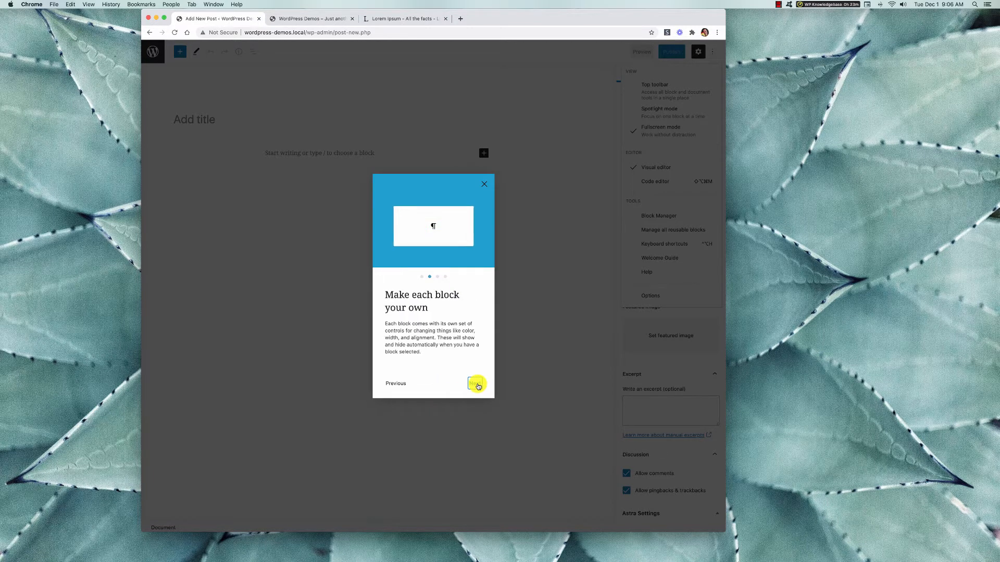
click(477, 385)
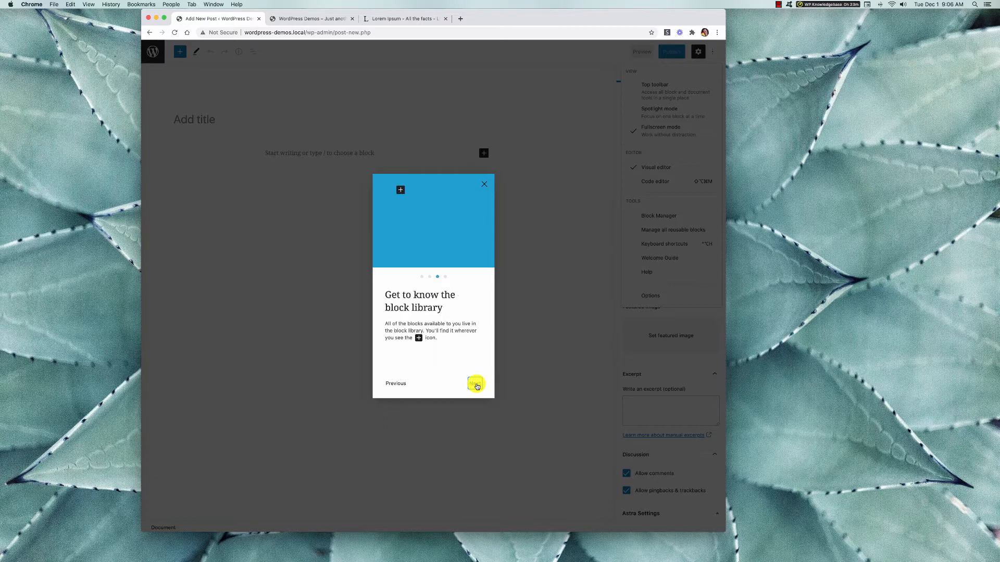
click(478, 385)
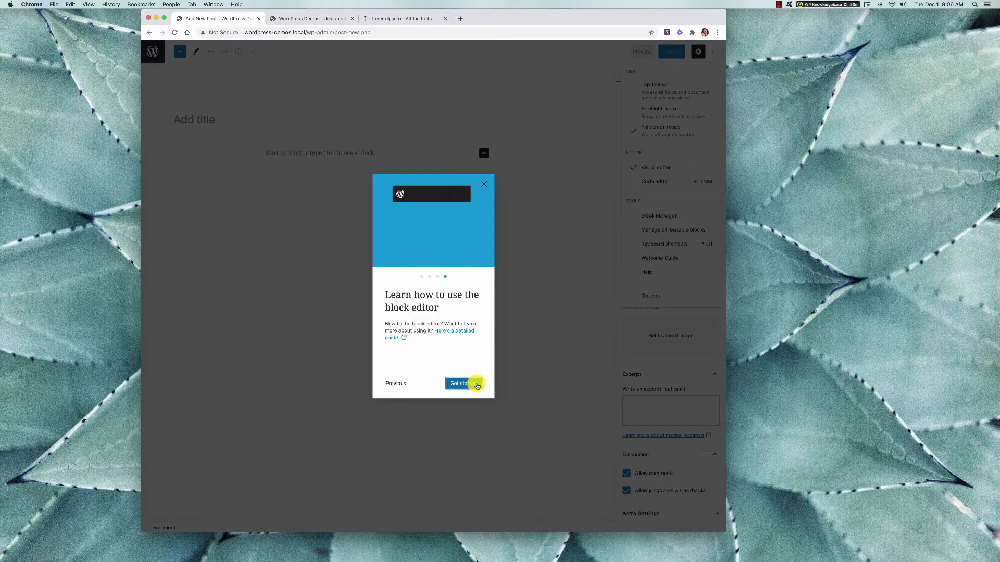
click(467, 384)
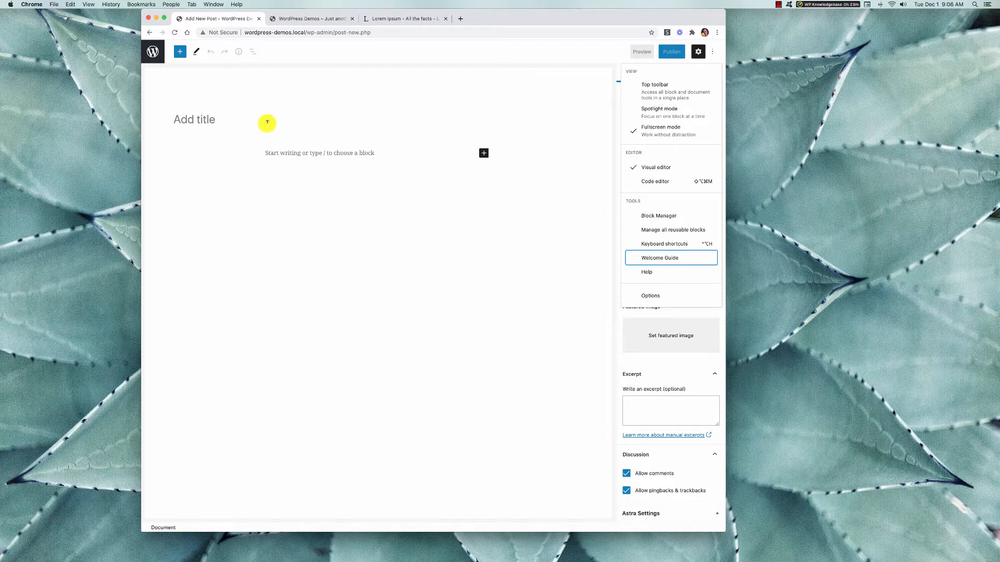
Title the post "Quick View of the Block Editor".
click(208, 120)
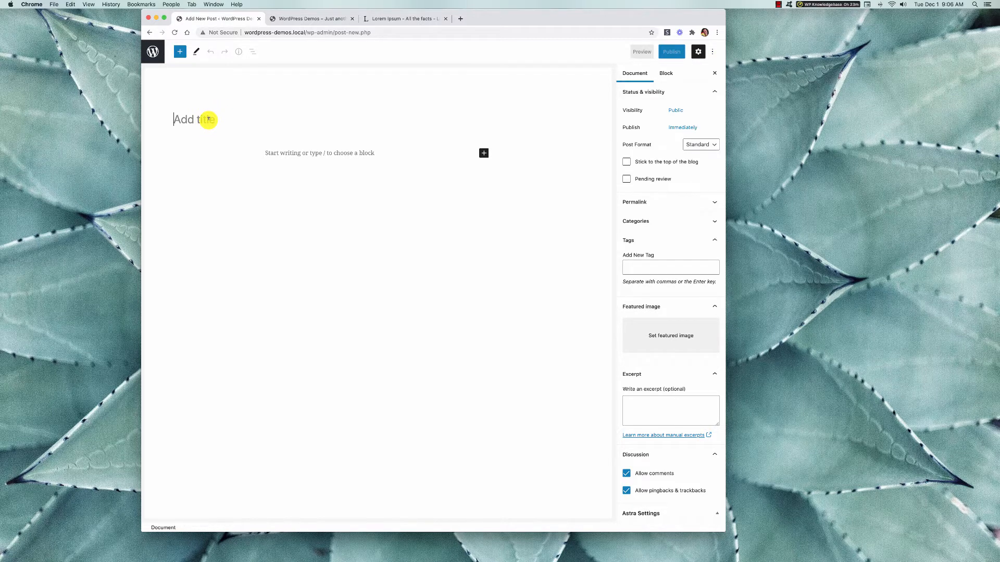
text(Quick View of the Block Editor)
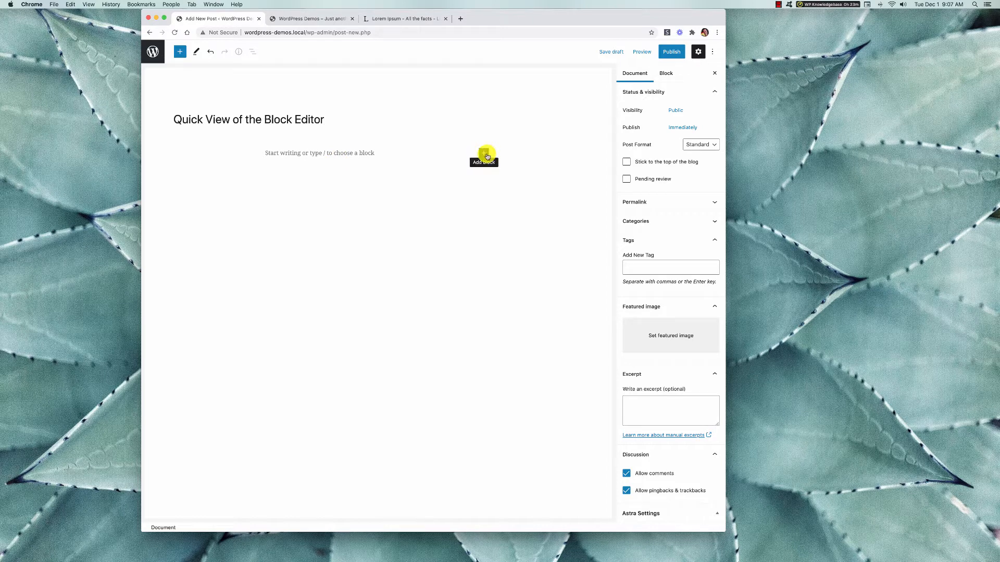
Examine the quick block picker and the full block library, covering the text, media, design, widget and embed blocks, without inserting any.
click(485, 153)
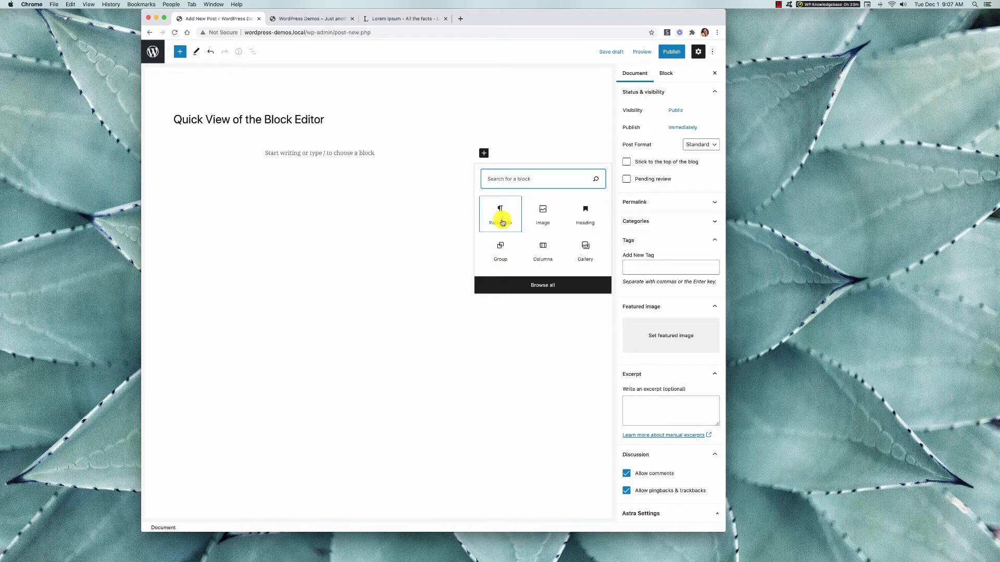
click(339, 148)
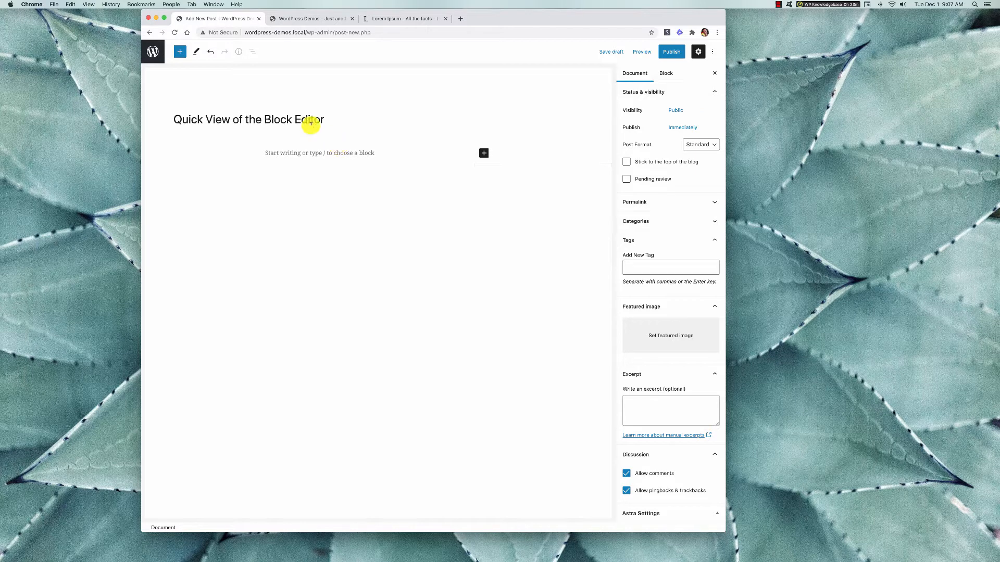
click(179, 53)
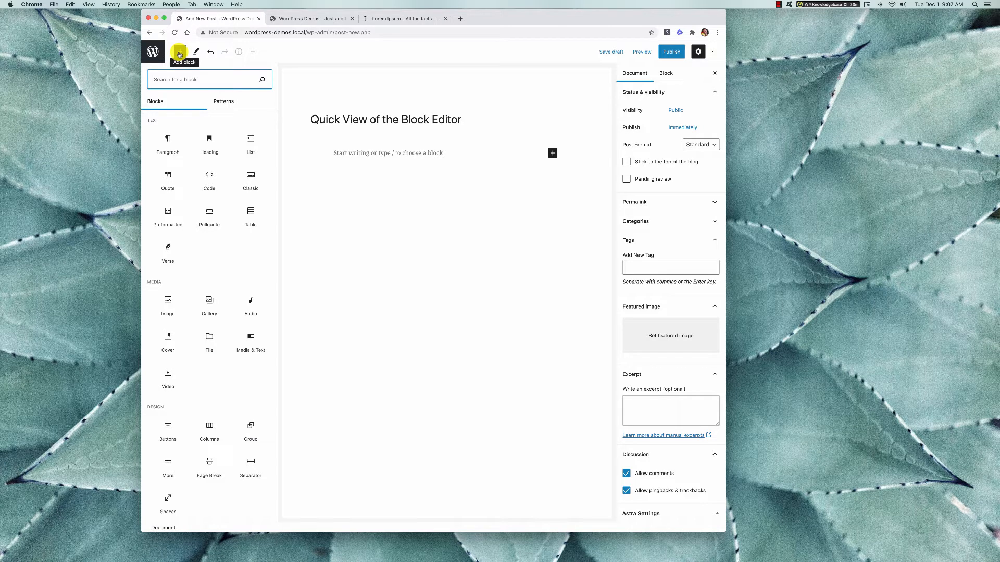
click(179, 54)
click(179, 53)
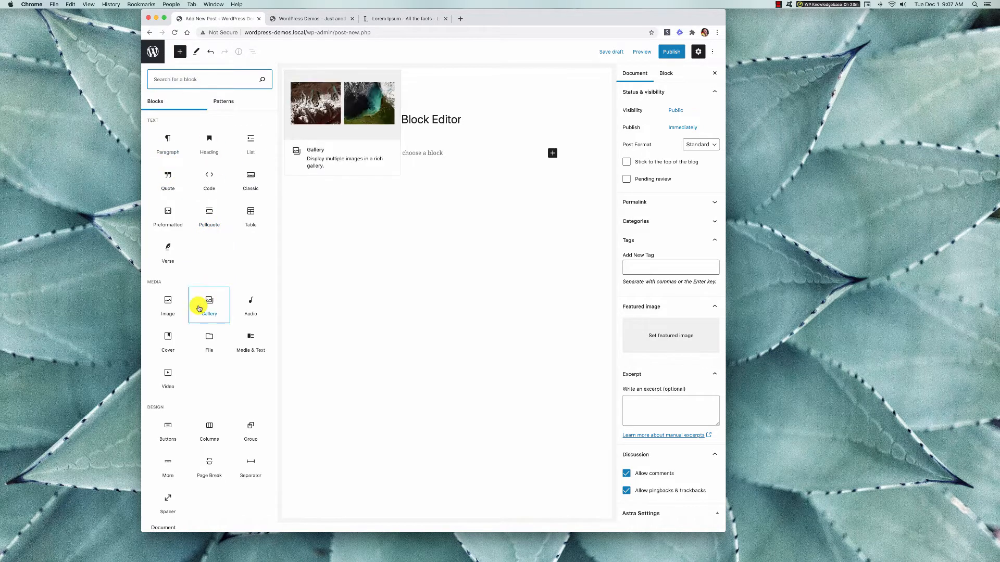
scroll(188, 353, down, 1)
scroll(188, 352, down, 5)
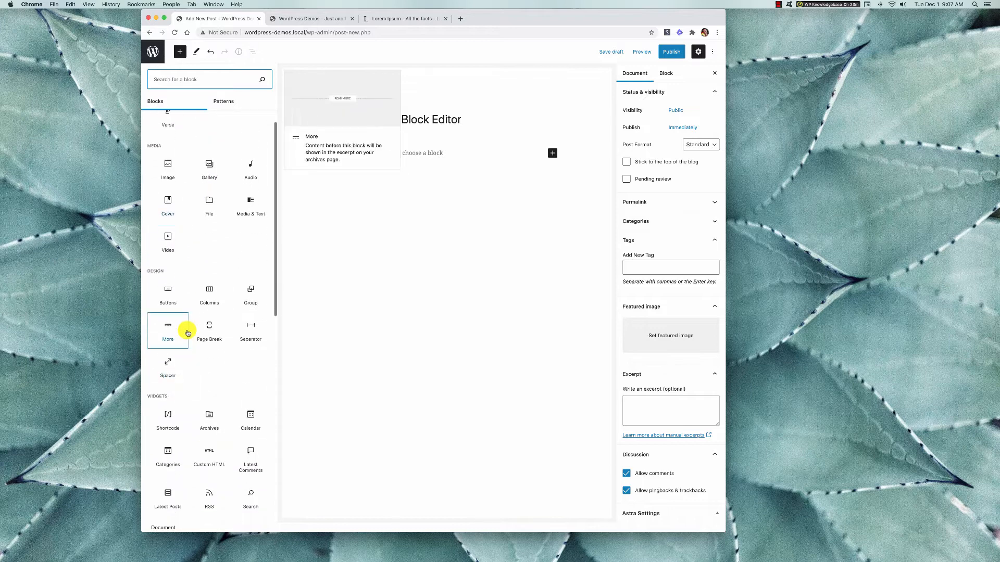
scroll(224, 414, down, 5)
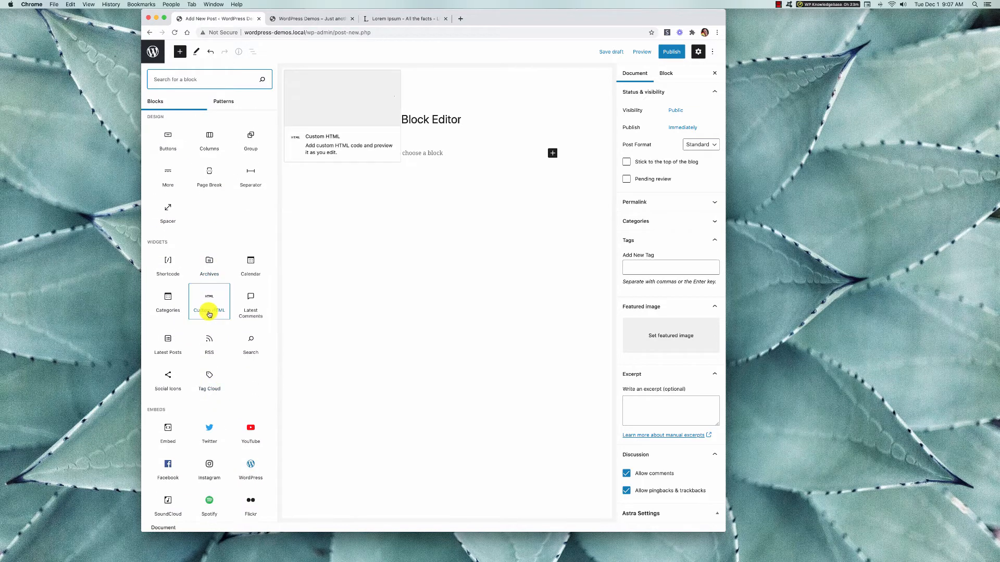
scroll(201, 458, up, 10)
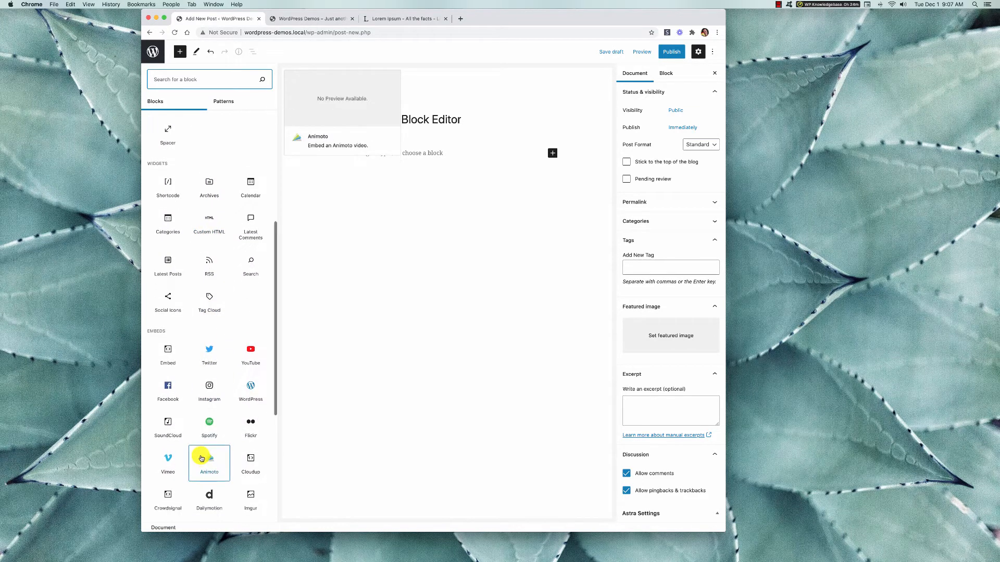
scroll(202, 458, down, 15)
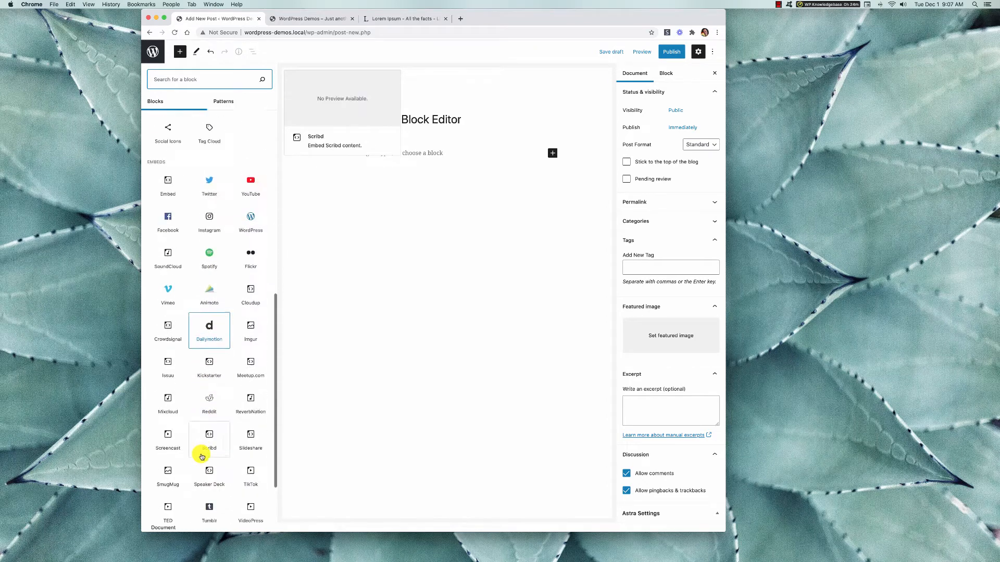
scroll(202, 457, up, 15)
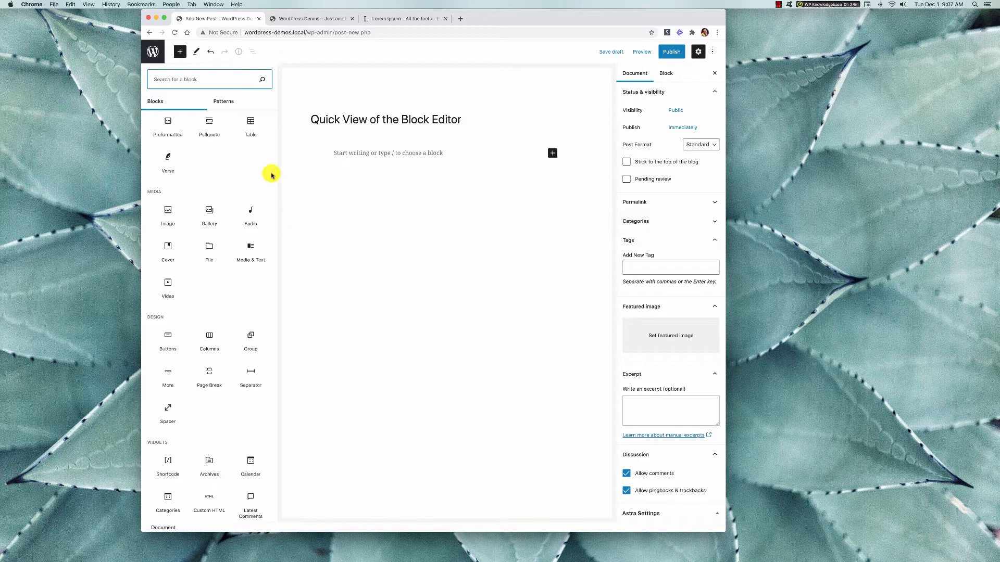
click(180, 52)
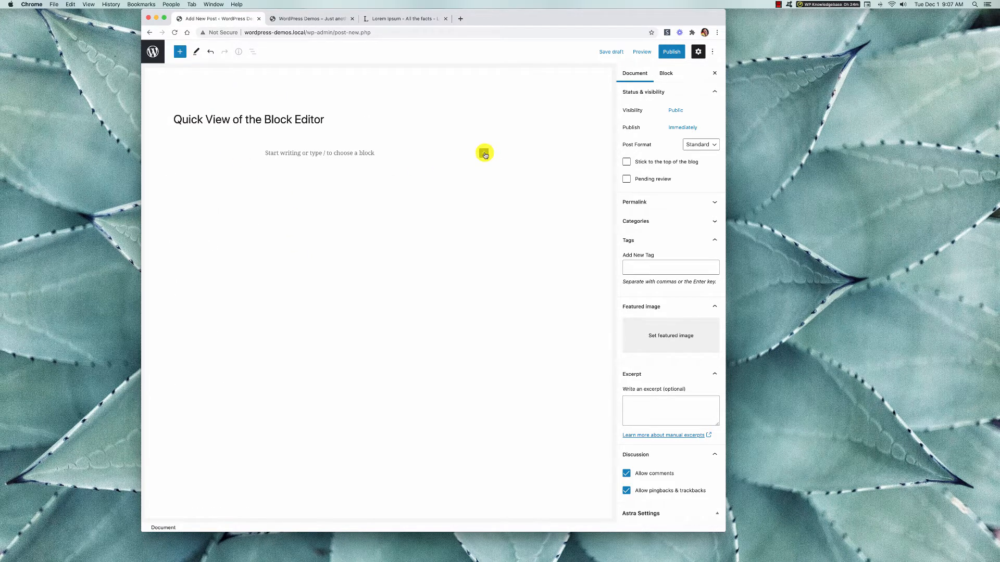
Add a Heading block under the title with the text "This is my Heading".
click(485, 154)
click(583, 208)
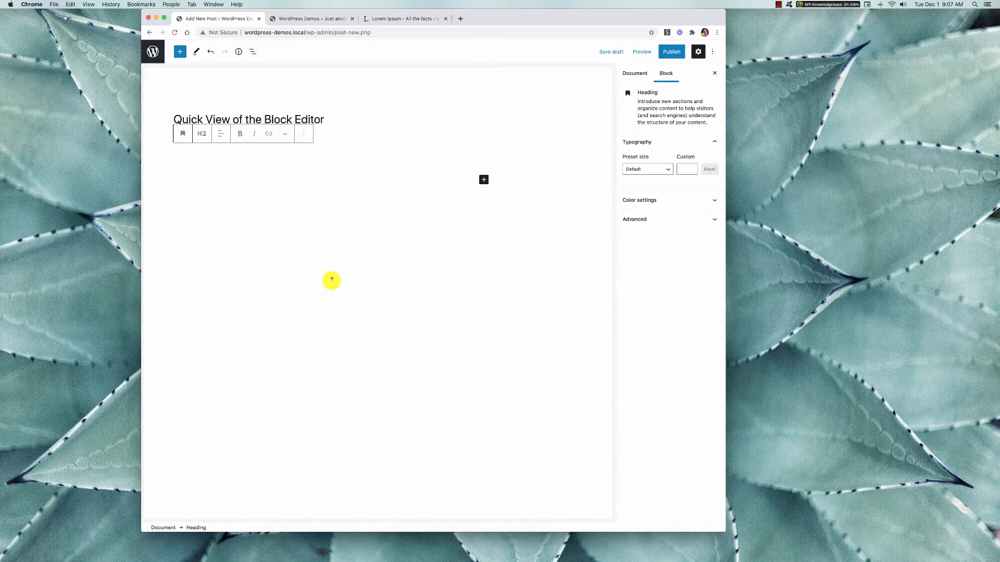
text(This is my Heading)
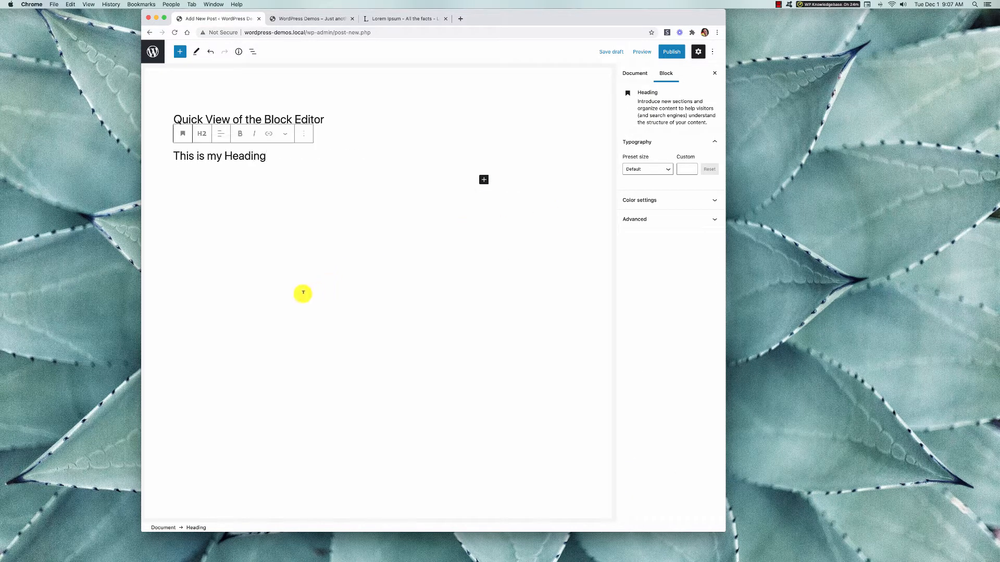
Add a Paragraph block below the heading and fill it with the standard Lorem Ipsum passage from the lipsum.com page.
click(484, 180)
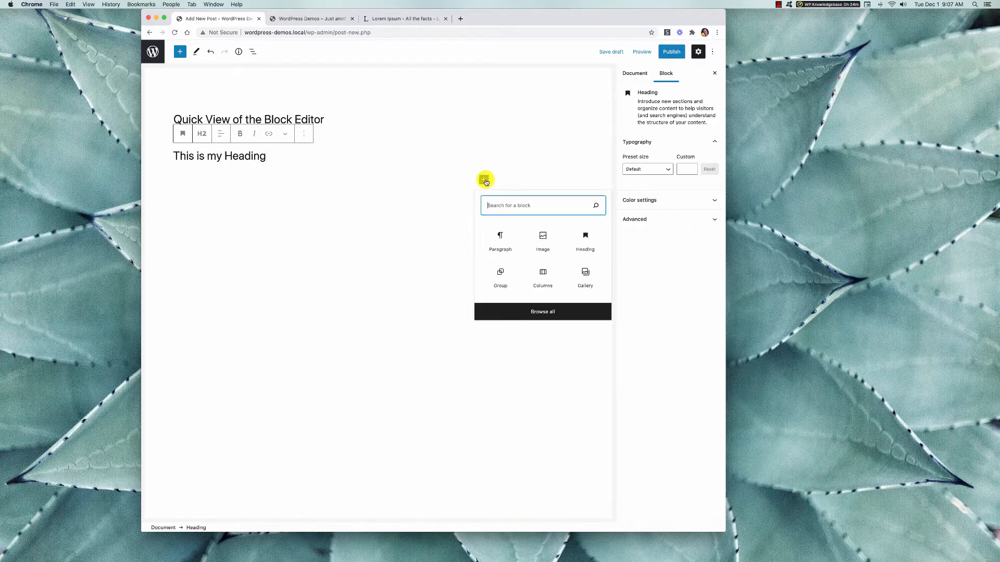
click(505, 244)
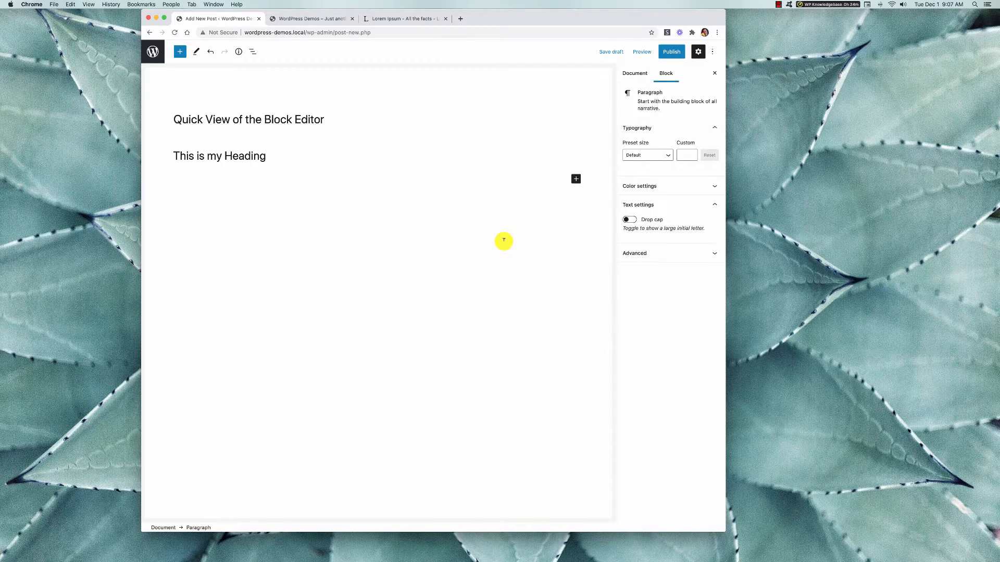
click(393, 18)
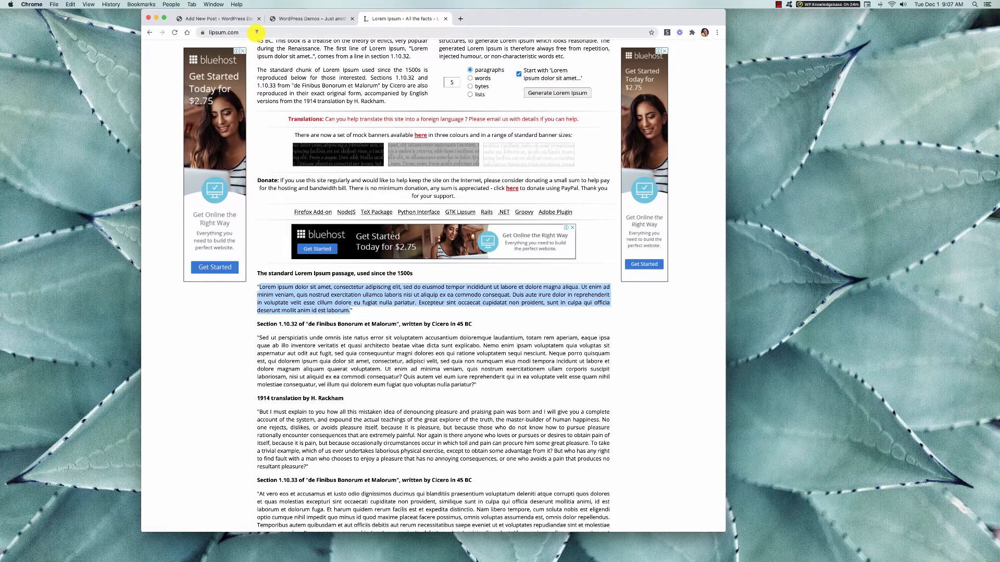
click(235, 18)
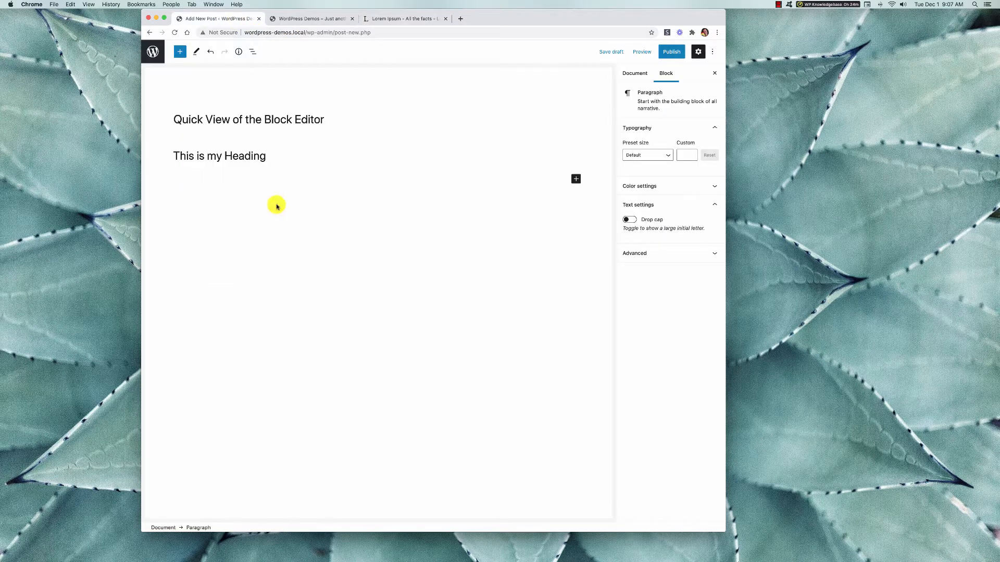
text(Lorem ipsum dolor sit amet, consectetur adipiscing elit, sed do eiusmod tempor incididunt ut labore et dolore magna aliqua. Ut enim ad minim veniam, quis nostrud exercitation ullamco laboris nisi ut aliquip ex ea commodo consequat. Duis aute irure dolor in reprehenderit in voluptate velit esse cillum dolore eu fugiat nulla pariatur. Excepteur sint occaecat cupidatat non proident, sunt in culpa qui officia deserunt mollit anim id est laborum.)
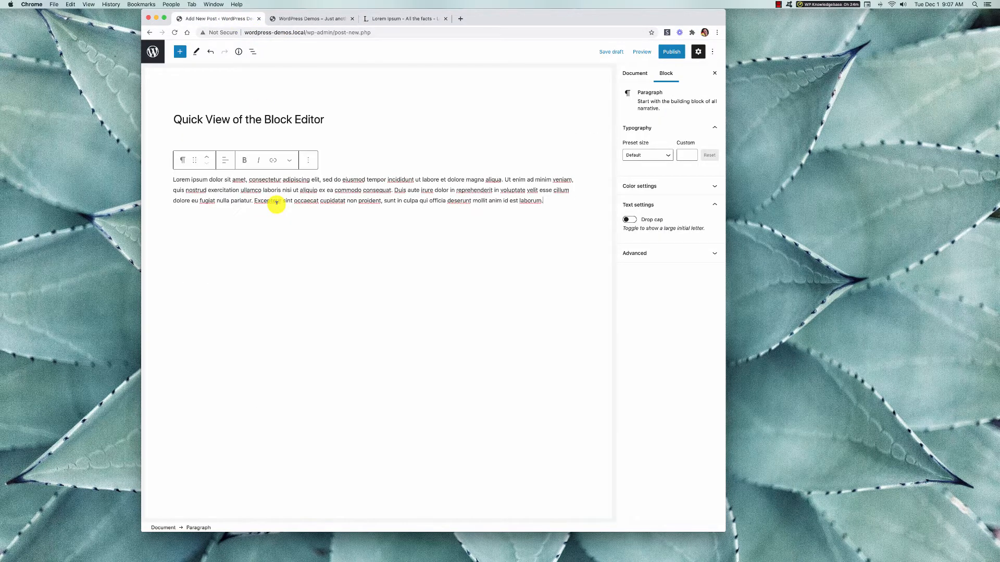
click(285, 237)
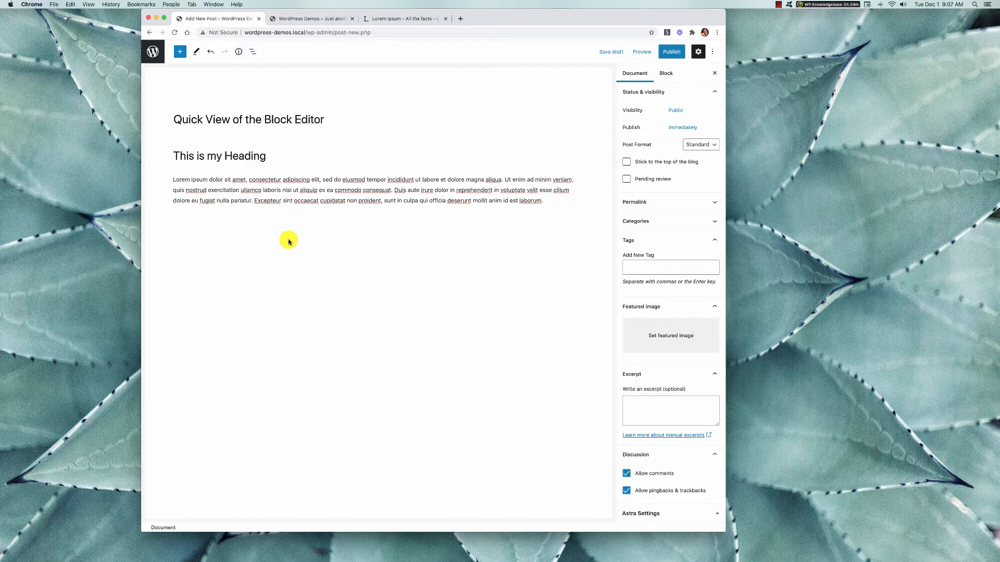
Add a second paragraph below the first one, containing the same Lorem Ipsum passage.
click(543, 201)
key(Return)
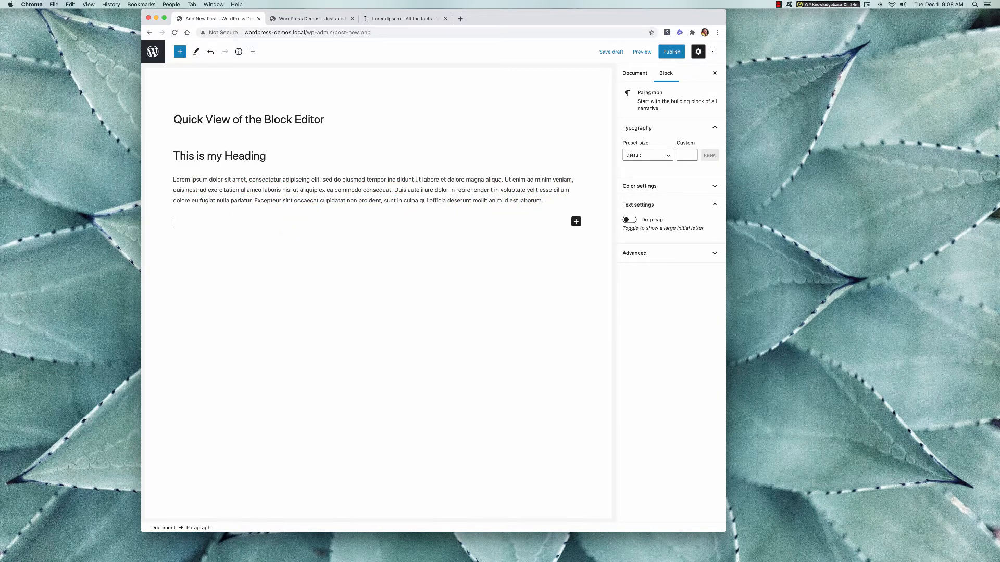
text(Lorem ipsum dolor sit amet, consectetur adipiscing elit, sed do eiusmod tempor incididunt ut labore et dolore magna aliqua. Ut enim ad minim veniam, quis nostrud exercitation ullamco laboris nisi ut aliquip ex ea commodo consequat. Duis aute irure dolor in reprehenderit in voluptate velit esse cillum dolore eu fugiat nulla pariatur. Excepteur sint occaecat cupidatat non proident, sunt in culpa qui officia deserunt mollit anim id est laborum.)
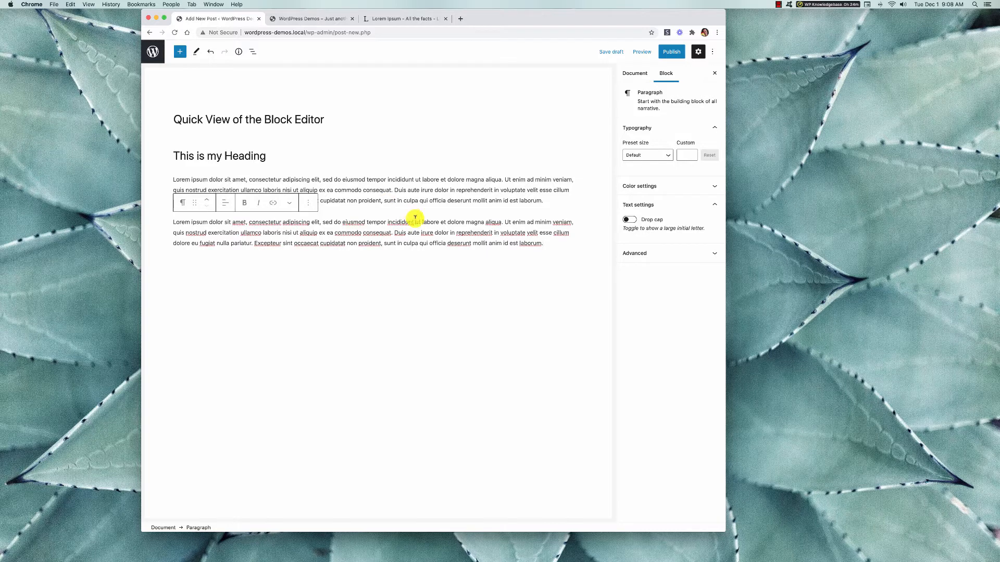
click(197, 255)
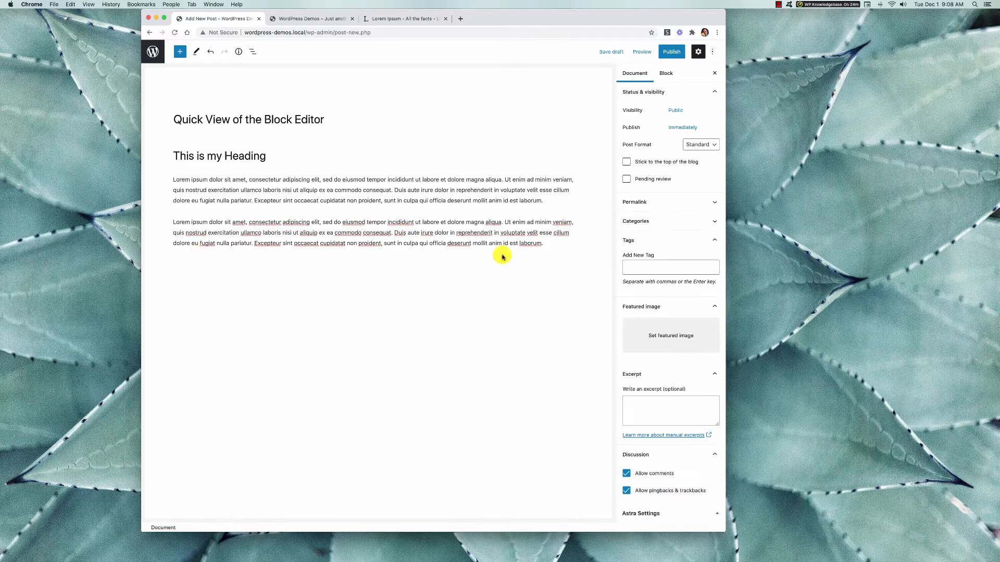
Select the second paragraph and preview the Image block in the block library without inserting it.
click(527, 243)
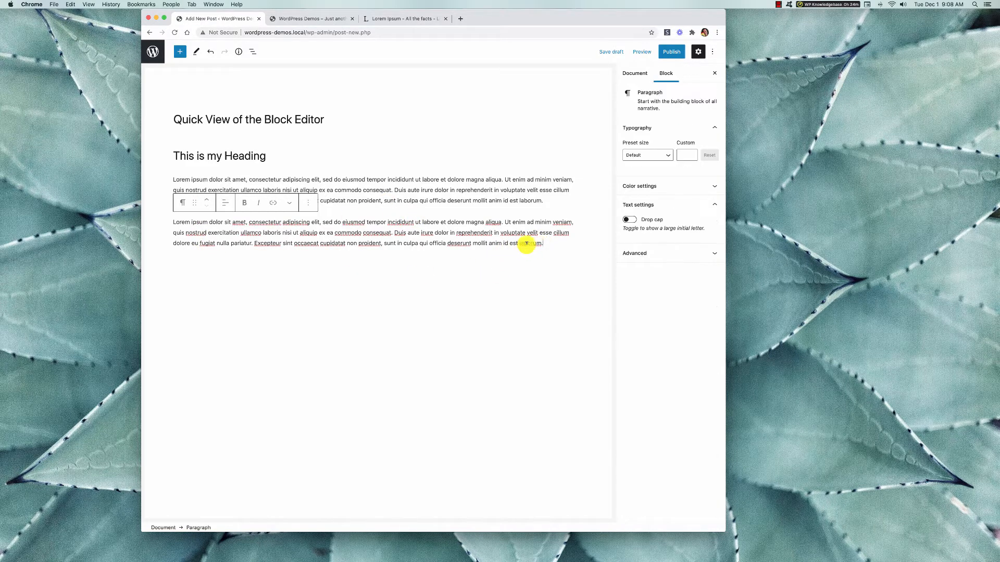
click(180, 52)
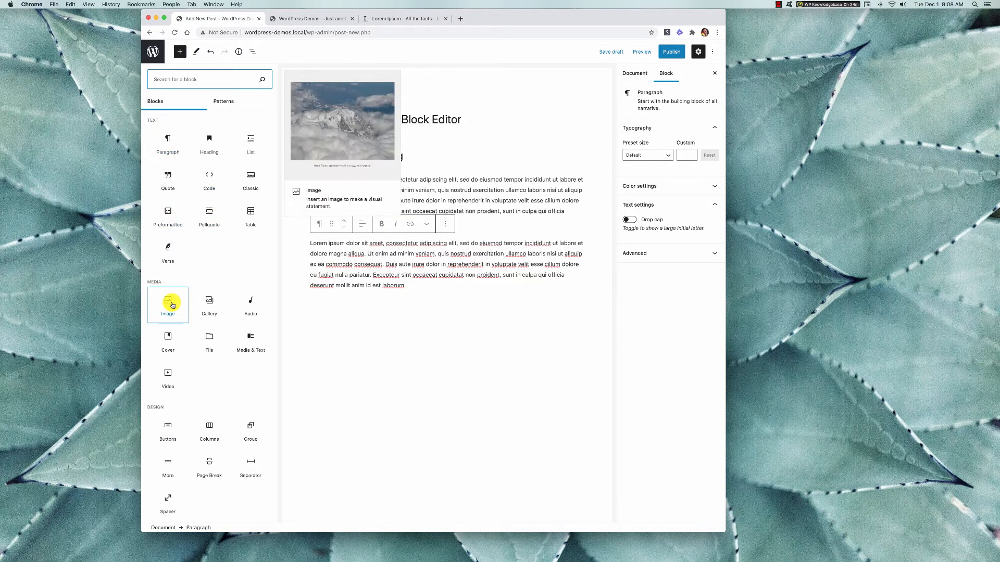
click(180, 52)
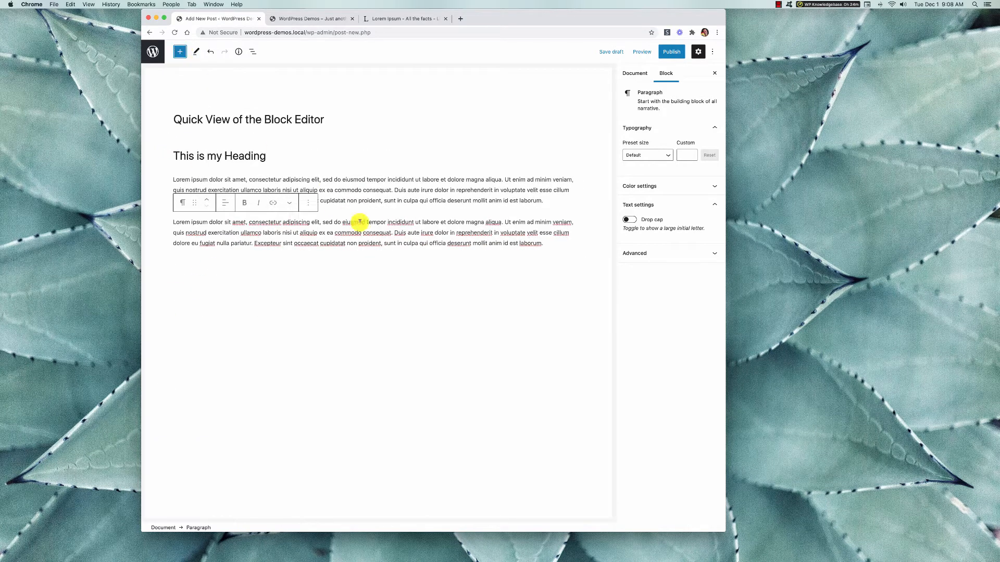
click(445, 199)
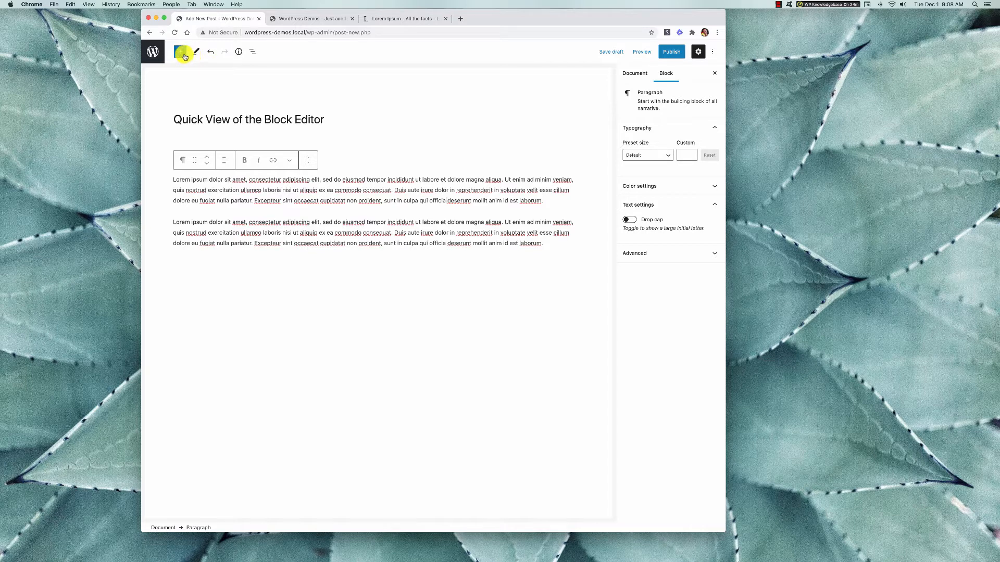
click(504, 243)
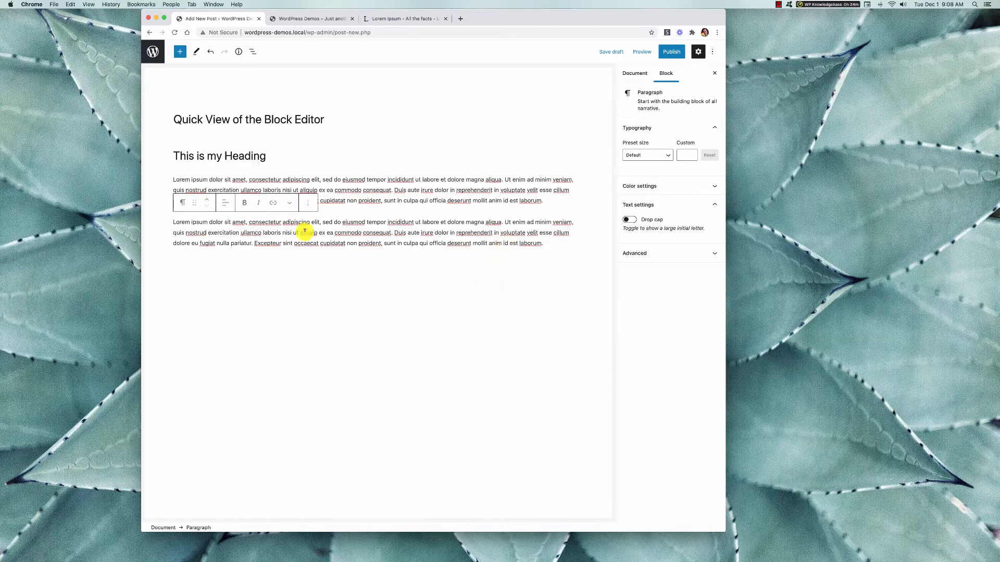
click(206, 154)
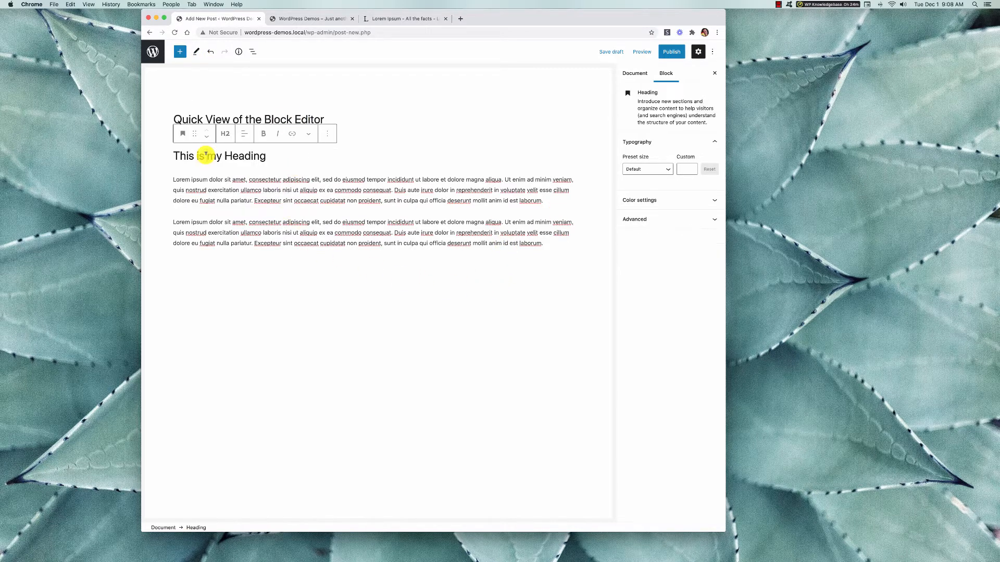
Add an empty block after the second Lorem Ipsum paragraph and another one directly below the heading.
click(191, 241)
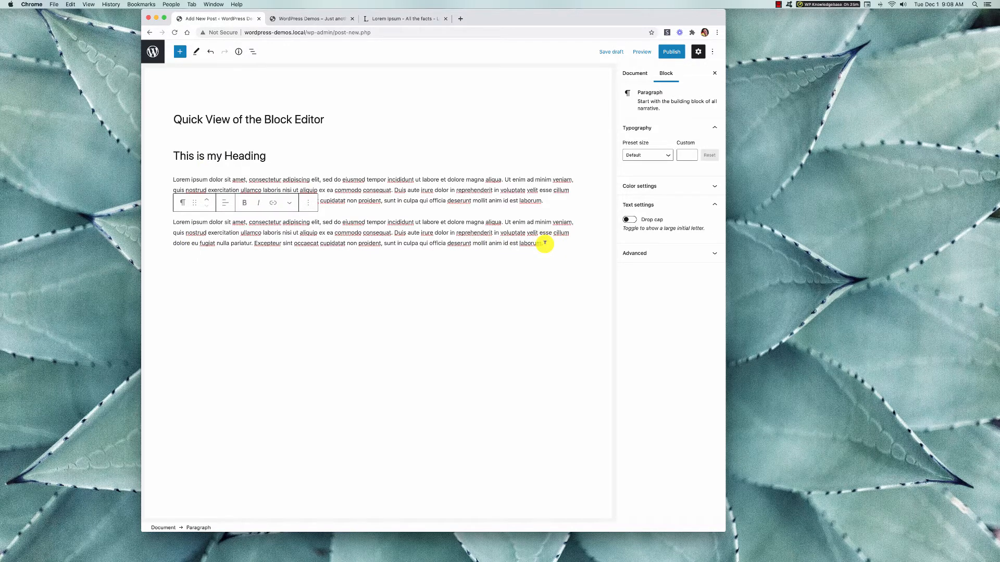
key(Return)
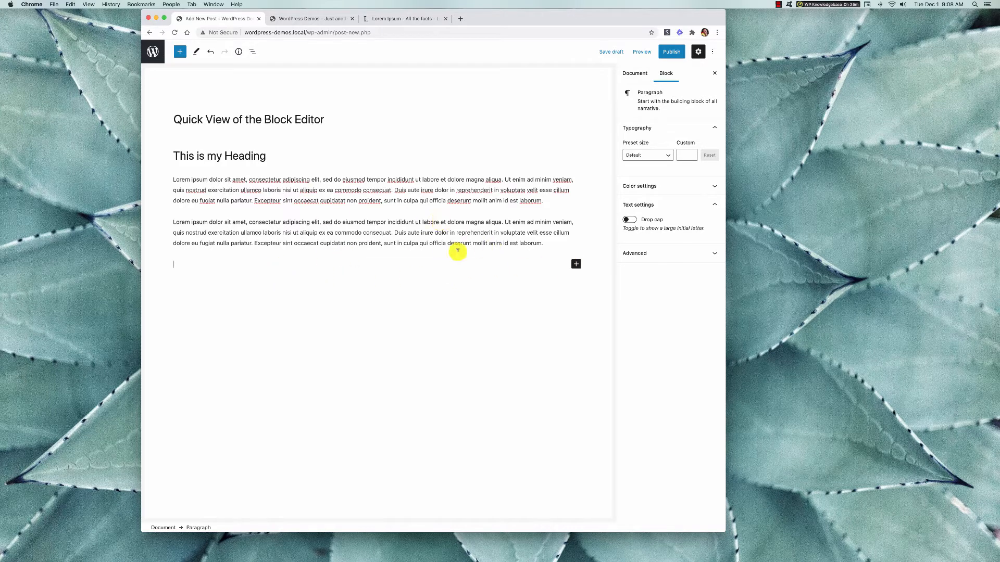
click(545, 240)
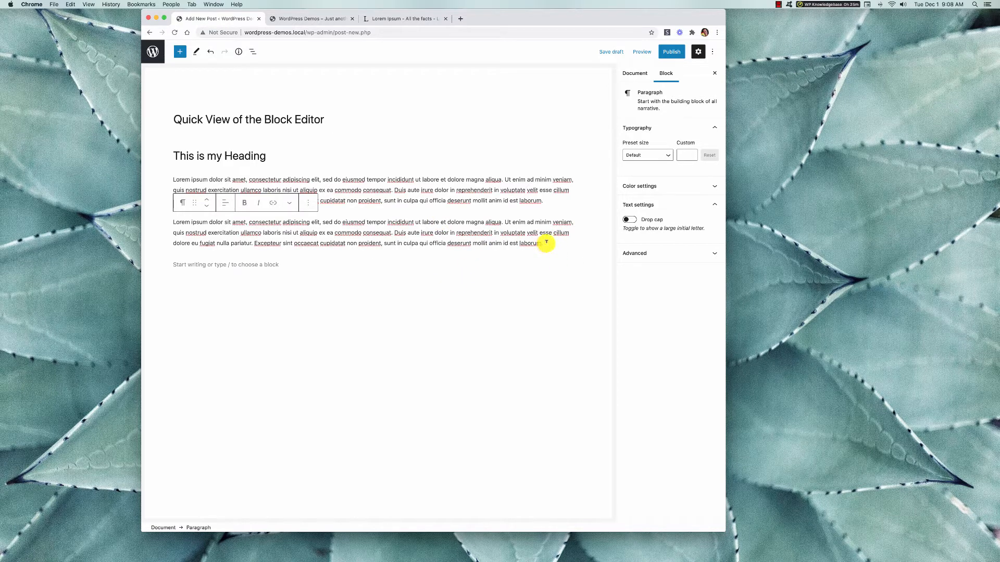
click(268, 156)
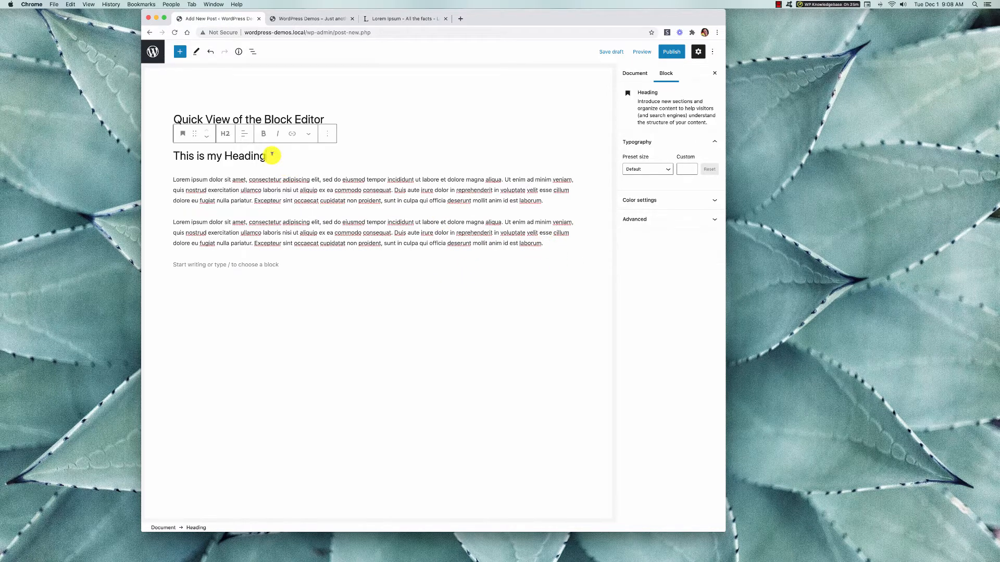
key(Return)
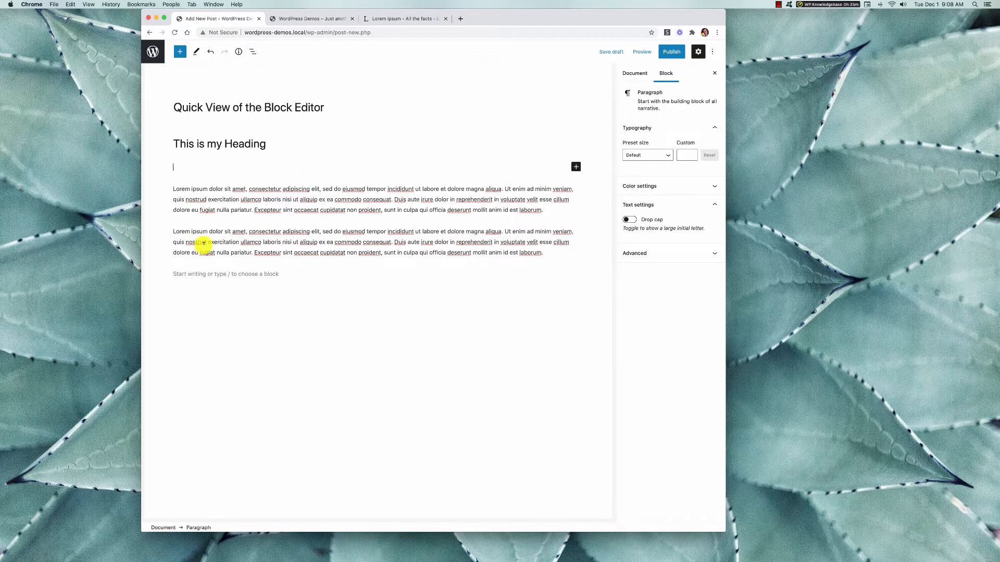
Insert an Image block at the end of the post with the wooden bridge picture bridge-53769_1920.jpg from the media library.
click(283, 274)
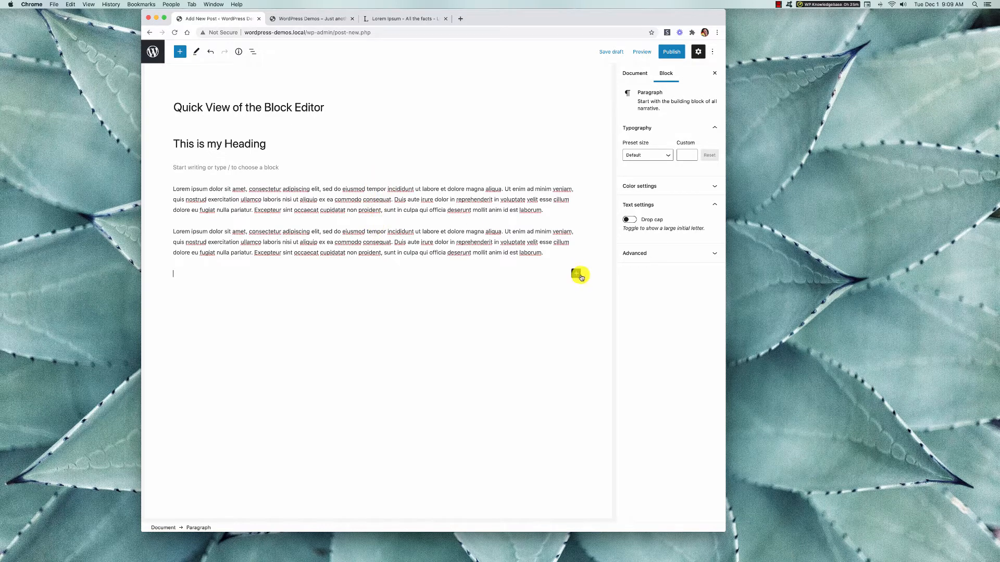
click(576, 274)
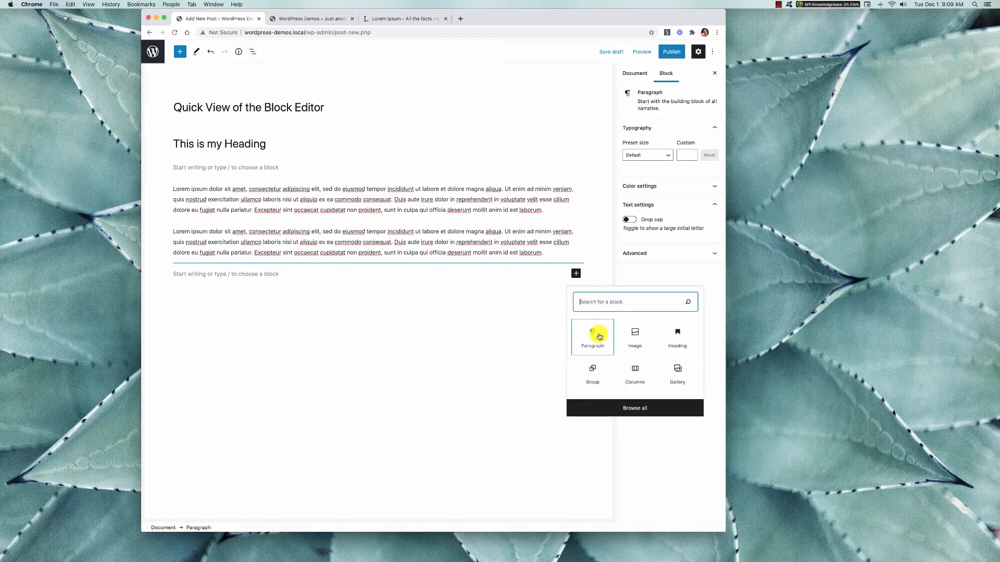
click(632, 336)
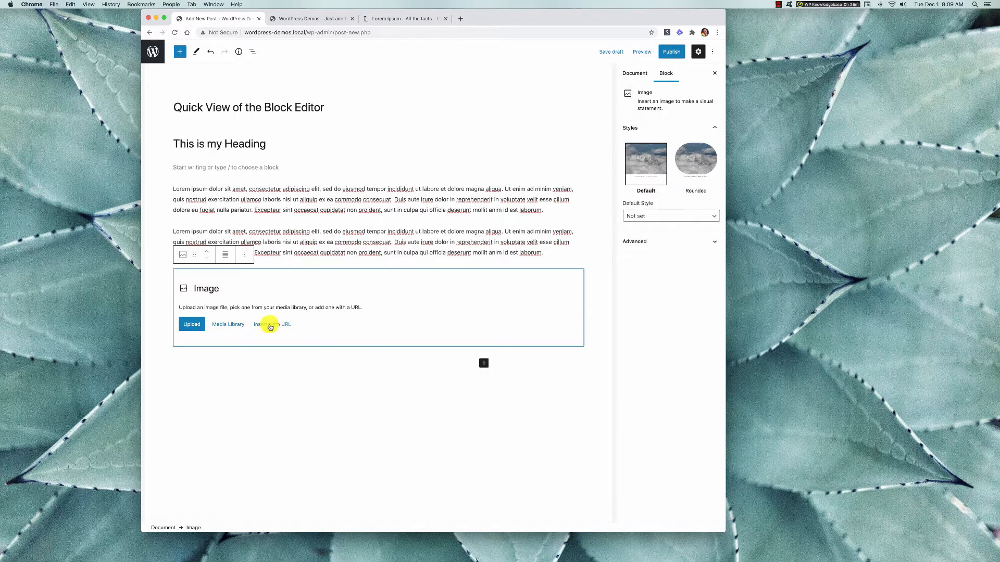
click(223, 324)
click(307, 150)
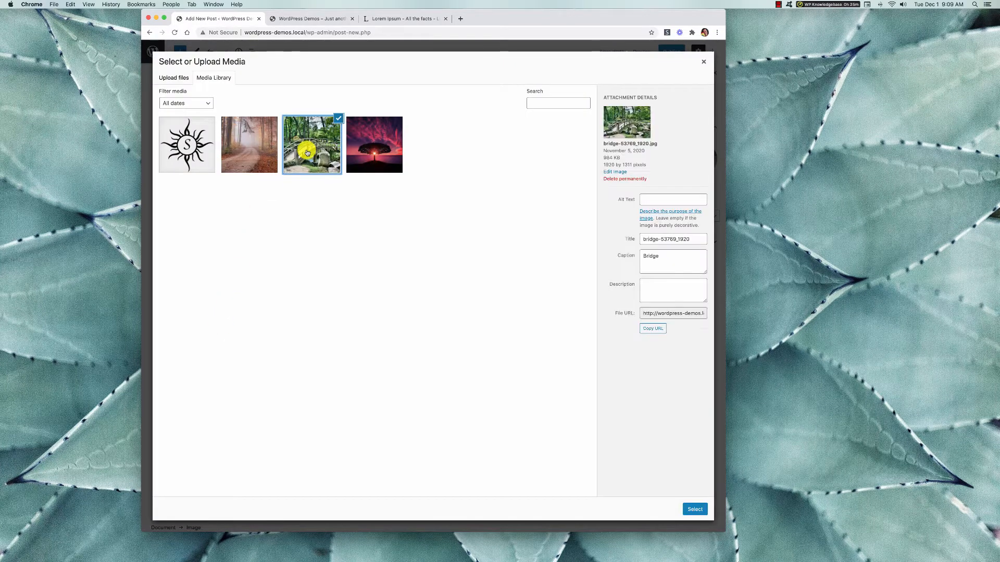
click(690, 509)
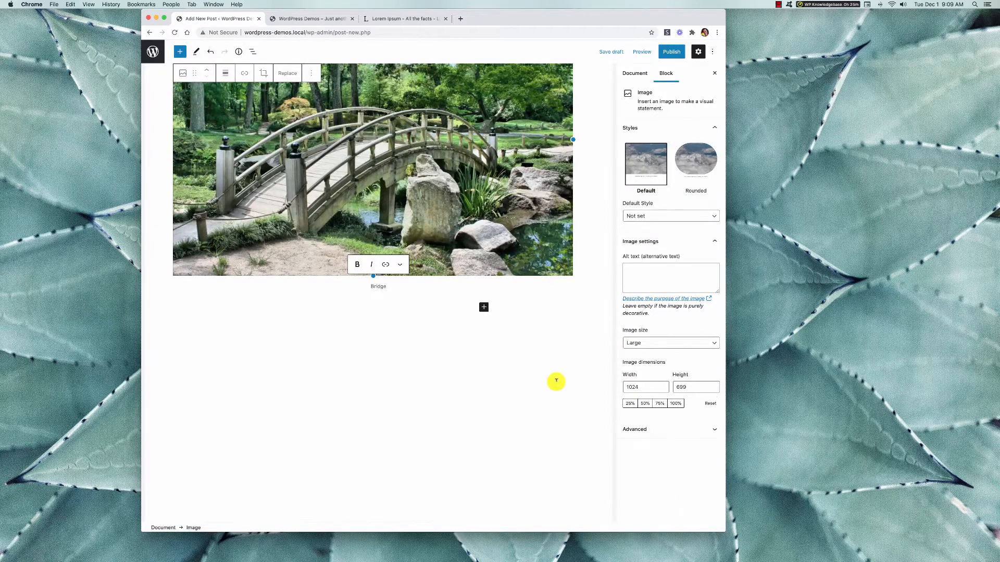
Try the Rounded style on the bridge image and set it back to Default.
scroll(479, 375, up, 2)
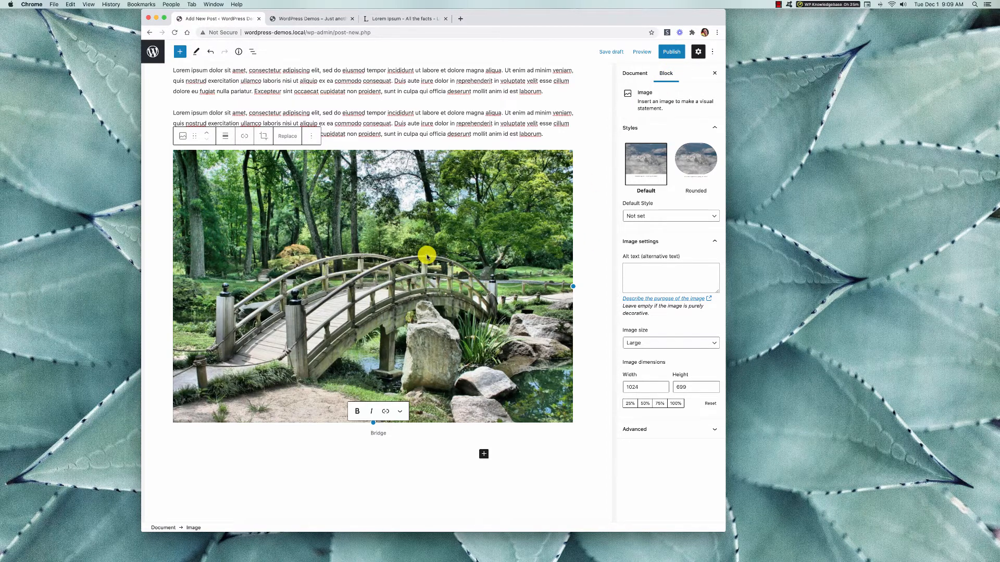
scroll(426, 254, up, 1)
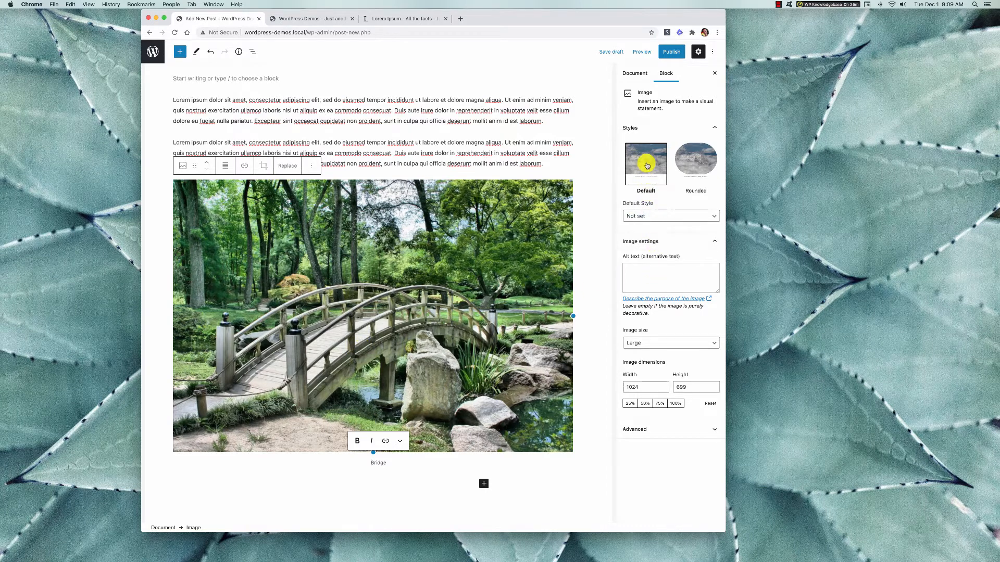
click(703, 160)
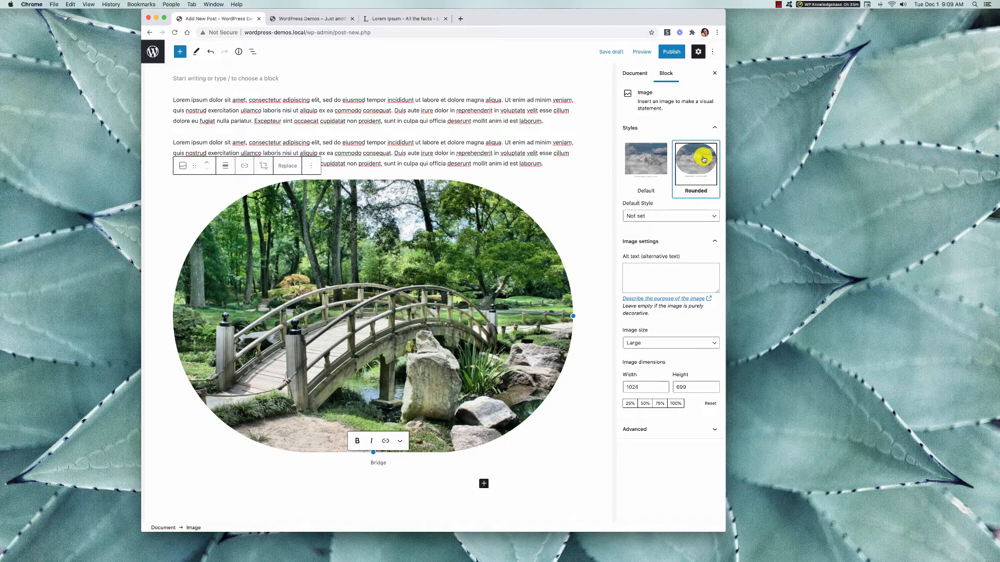
click(657, 162)
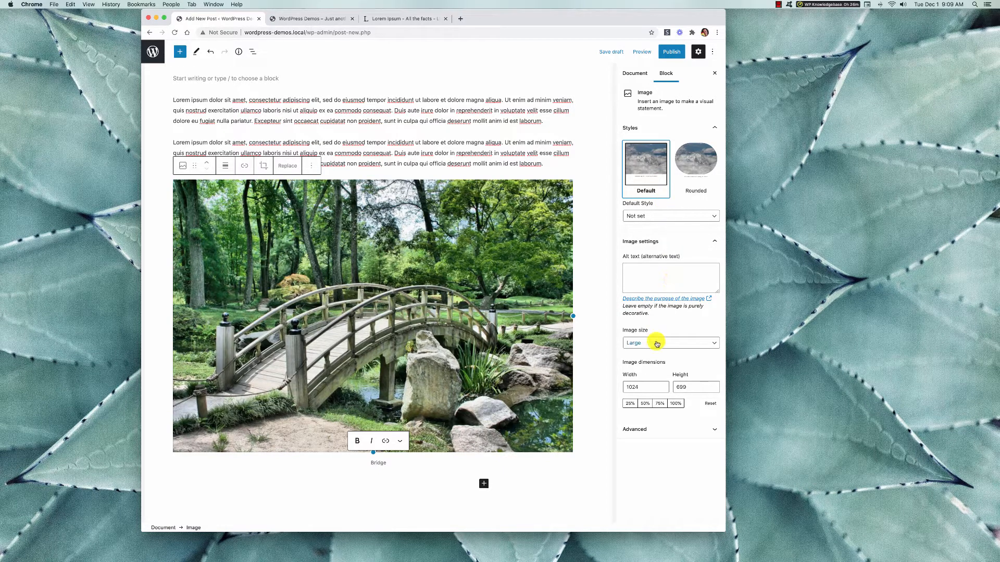
Try scaling the bridge image to 50% and 75%, and try the Medium image size.
click(645, 404)
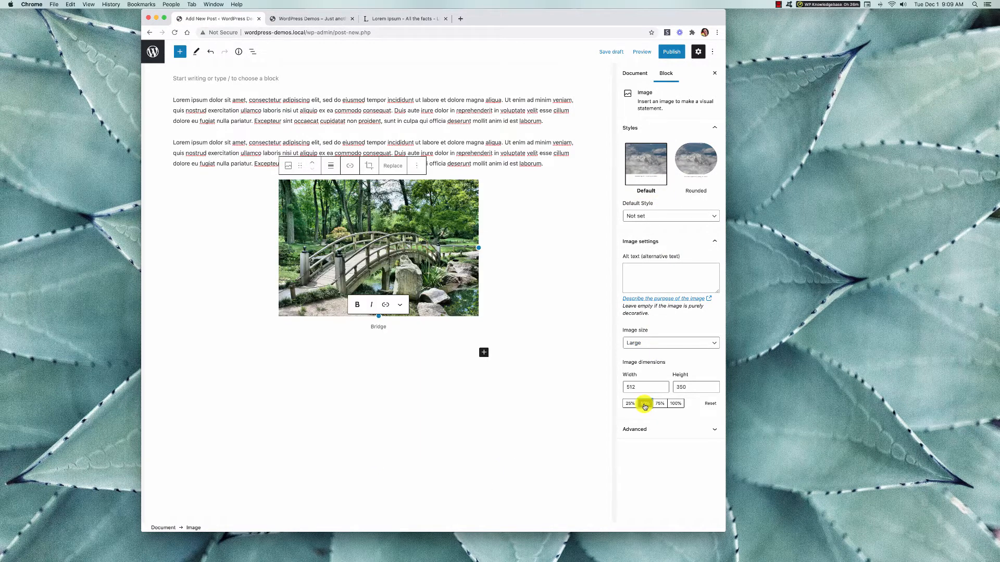
click(659, 404)
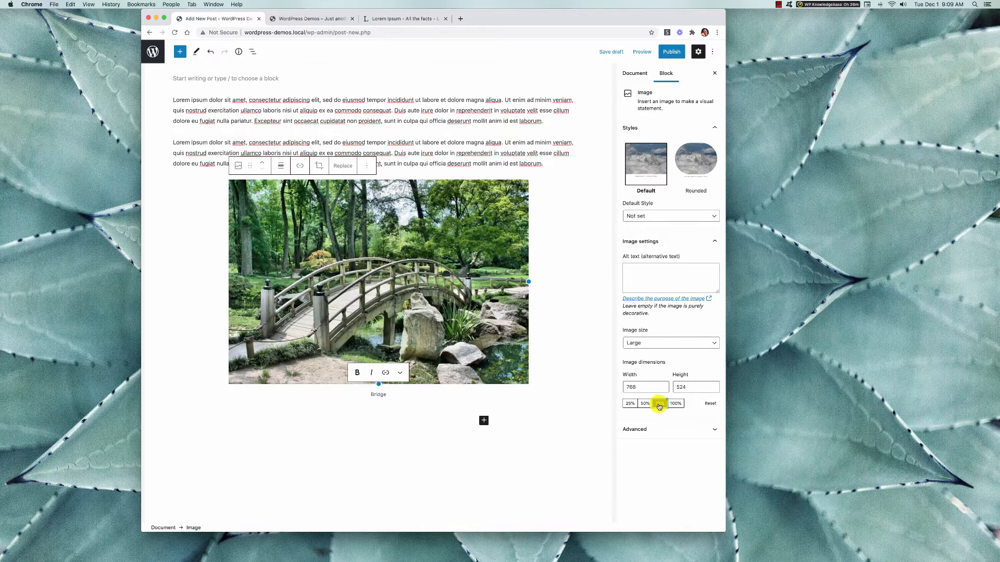
click(711, 345)
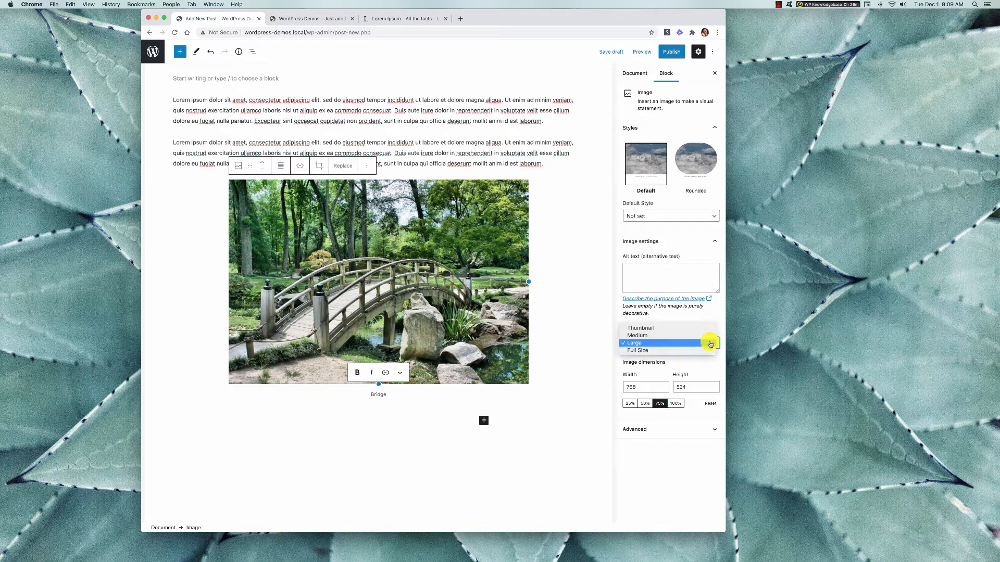
click(704, 336)
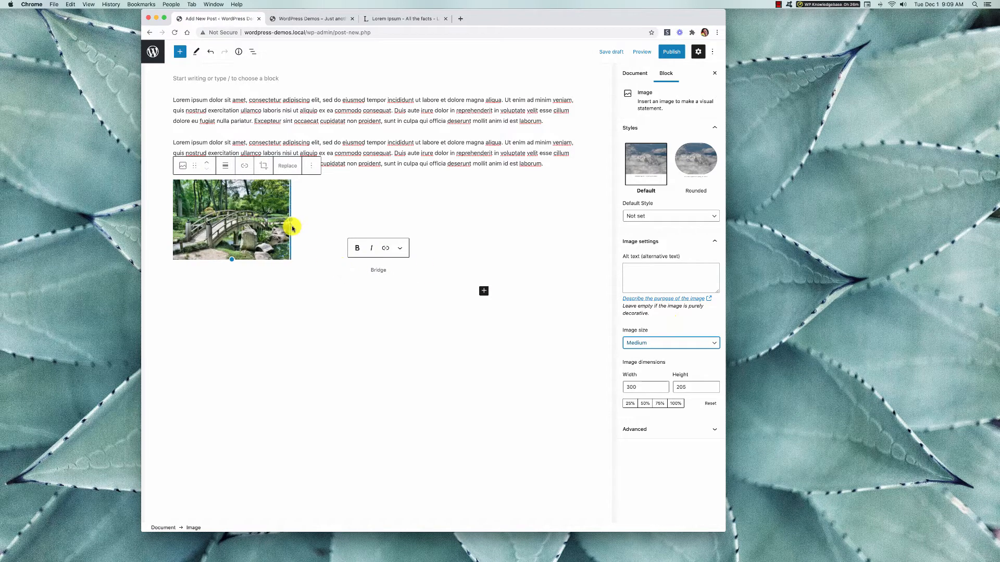
Set the bridge image's size to Full Size and scale its dimensions to 50%.
click(707, 346)
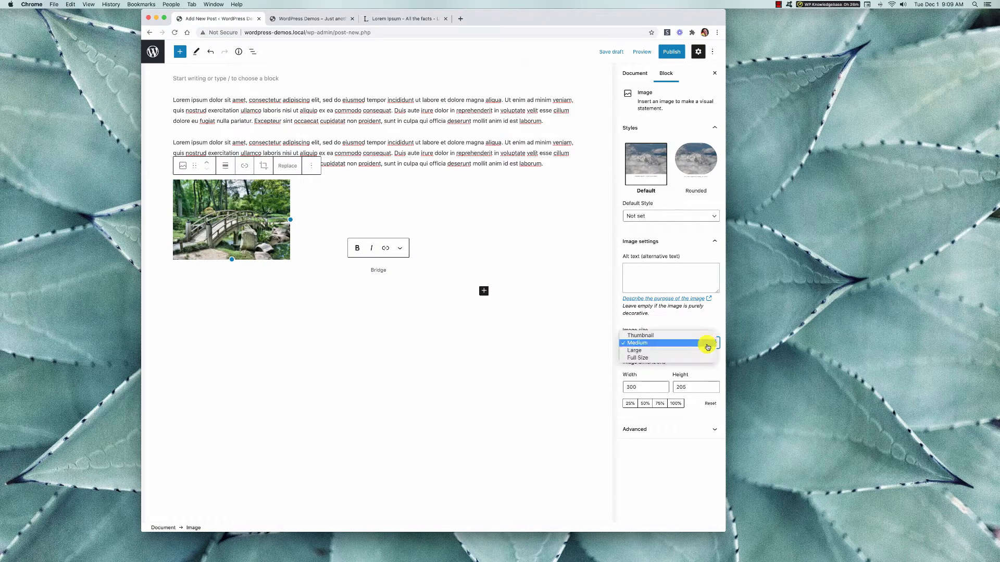
click(646, 358)
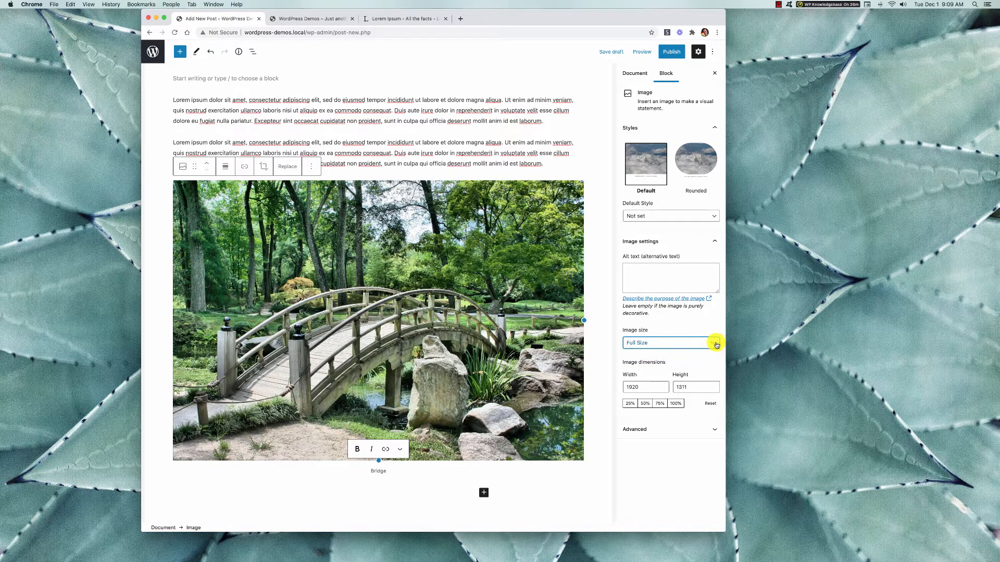
click(716, 345)
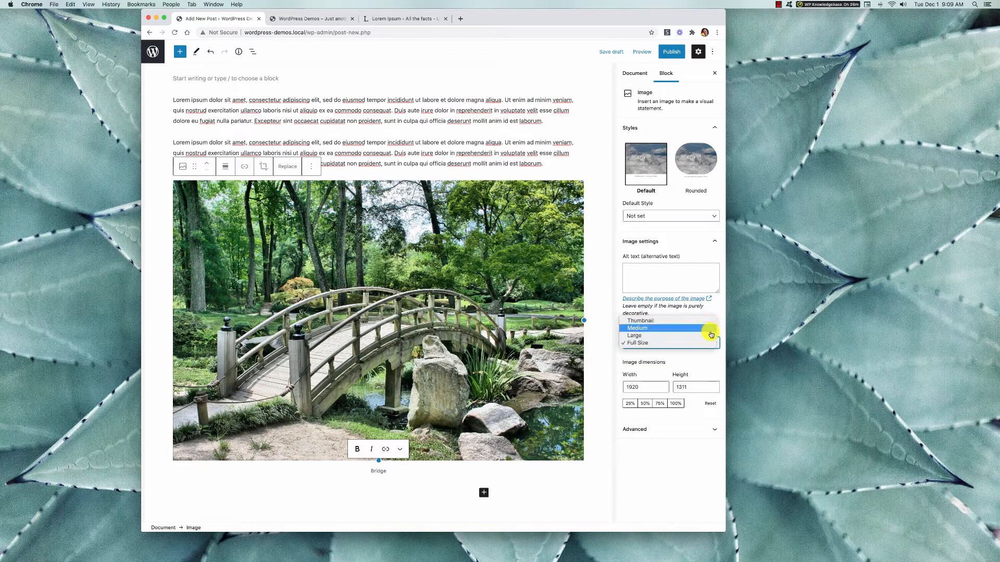
click(722, 316)
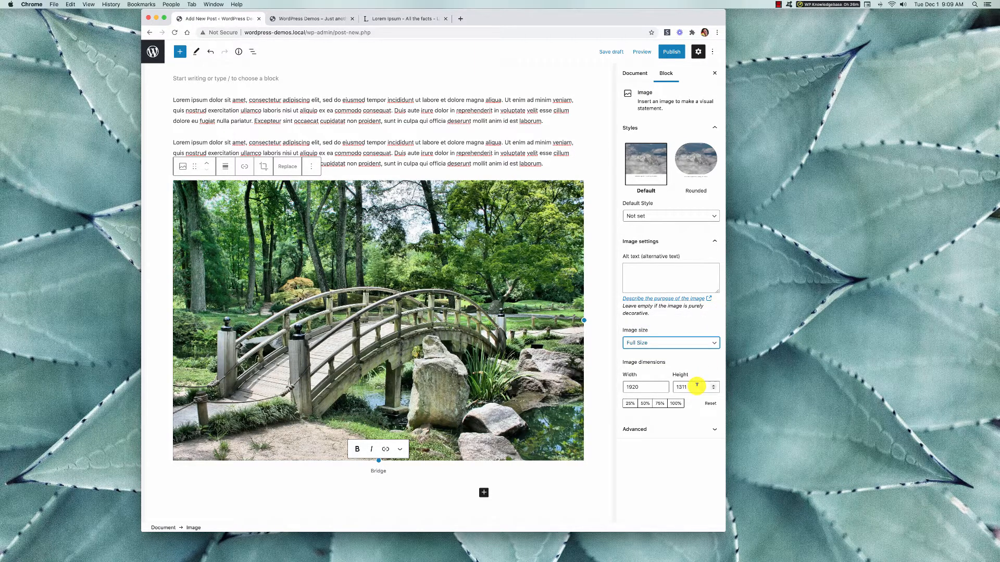
click(714, 343)
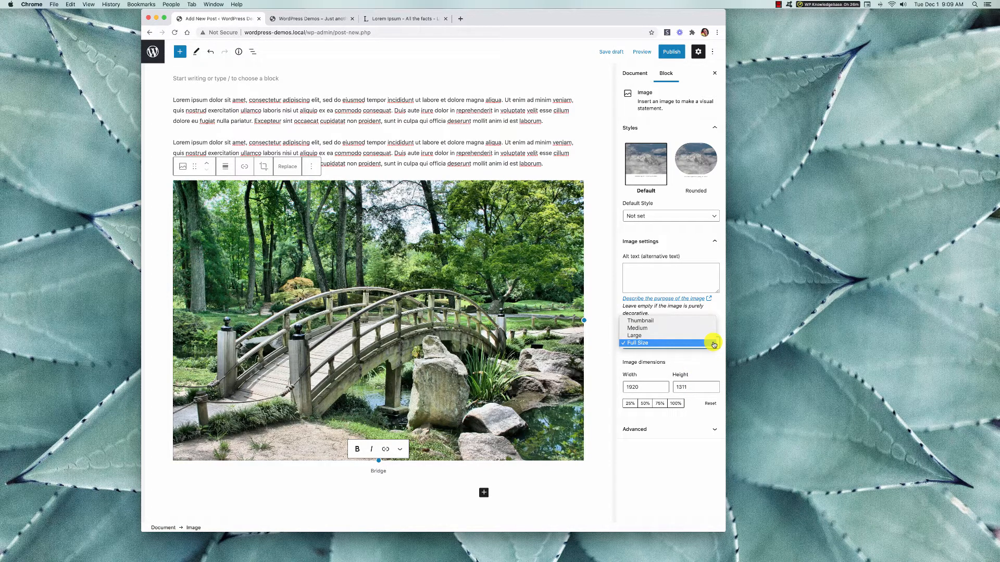
click(722, 317)
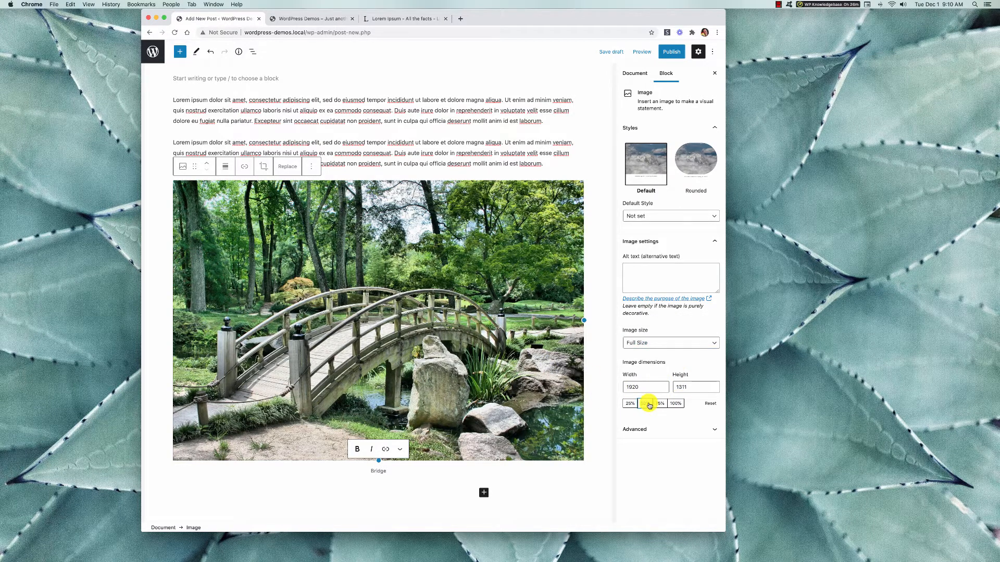
click(649, 404)
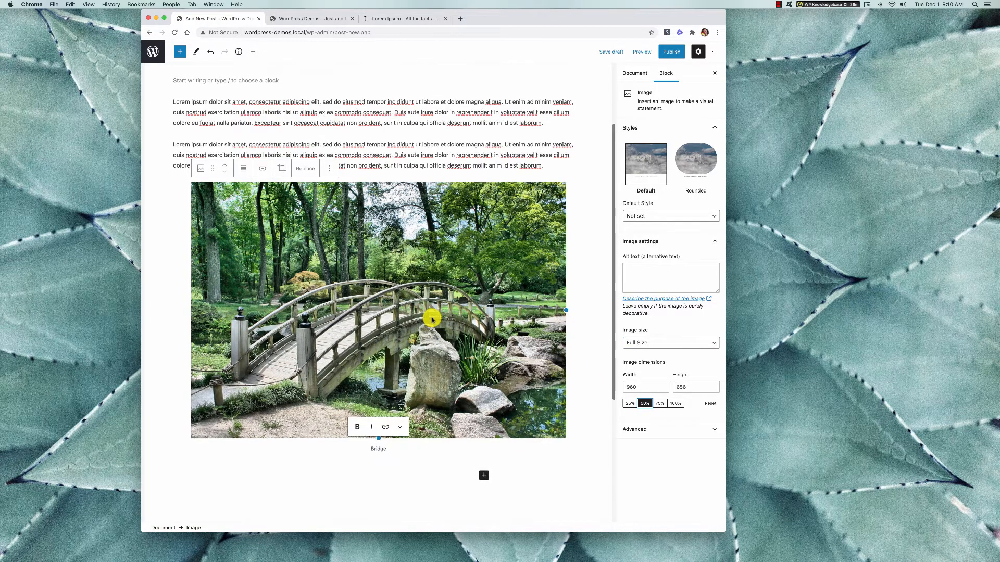
Insert a List block below the bridge image from the block library.
scroll(432, 318, down, 4)
scroll(432, 319, up, 7)
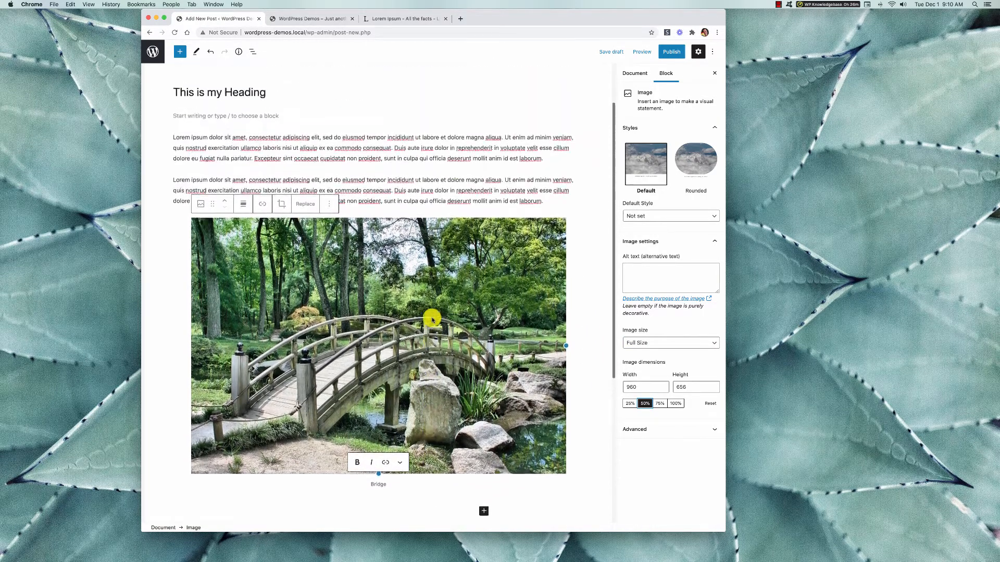
click(180, 53)
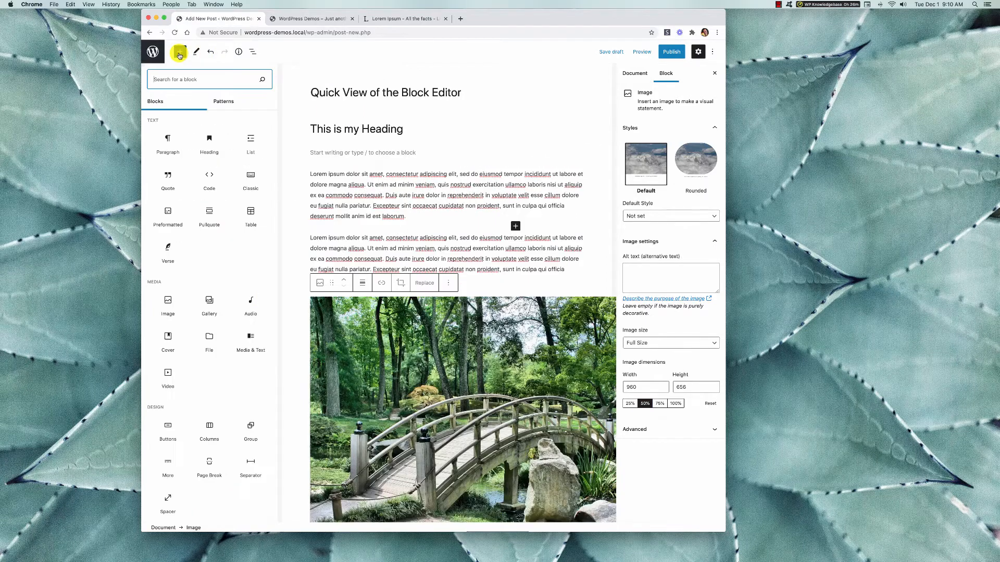
scroll(409, 223, down, 10)
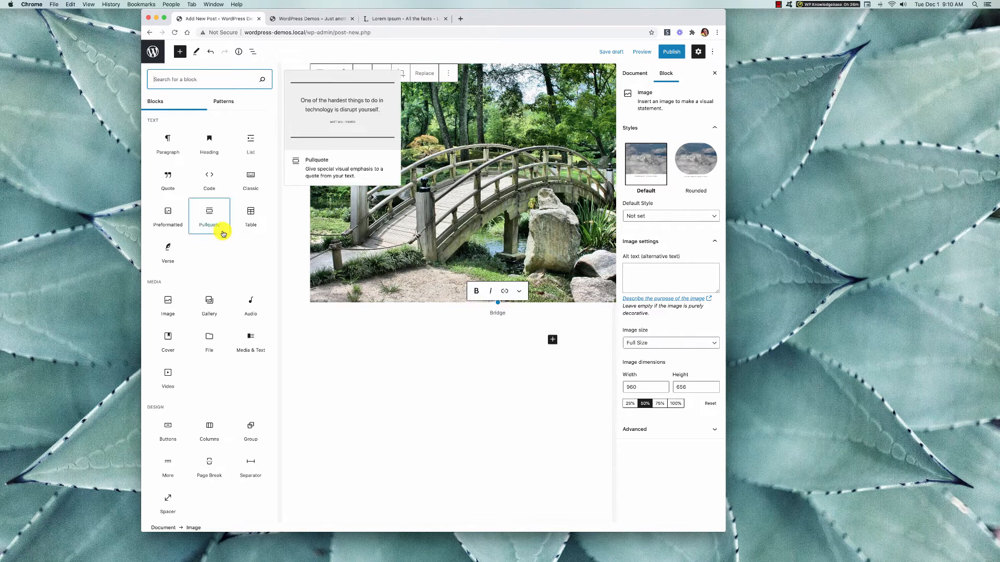
click(251, 144)
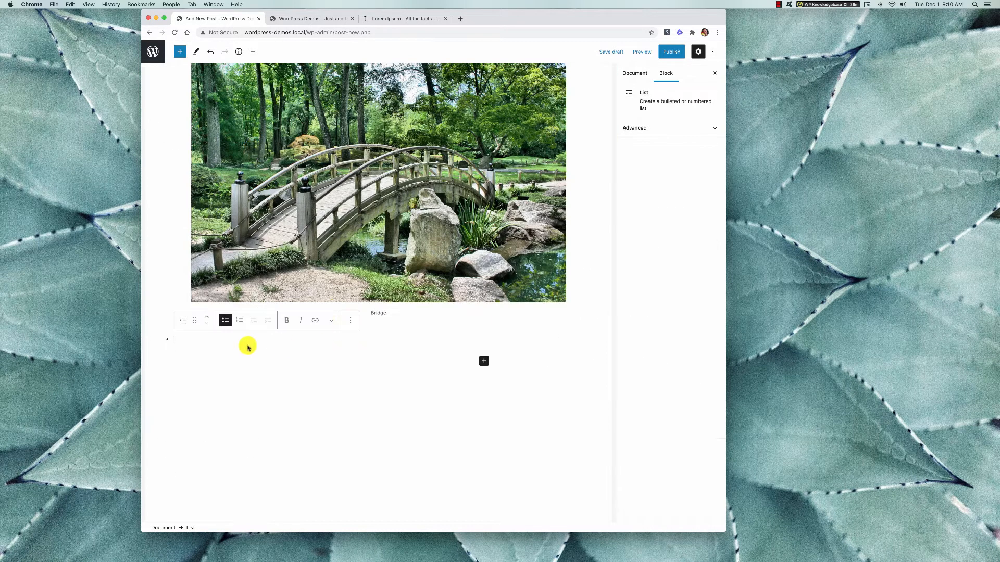
Fill the bulleted list with the items "THis is my", "list", "here are some" and "more items".
text(THis is)
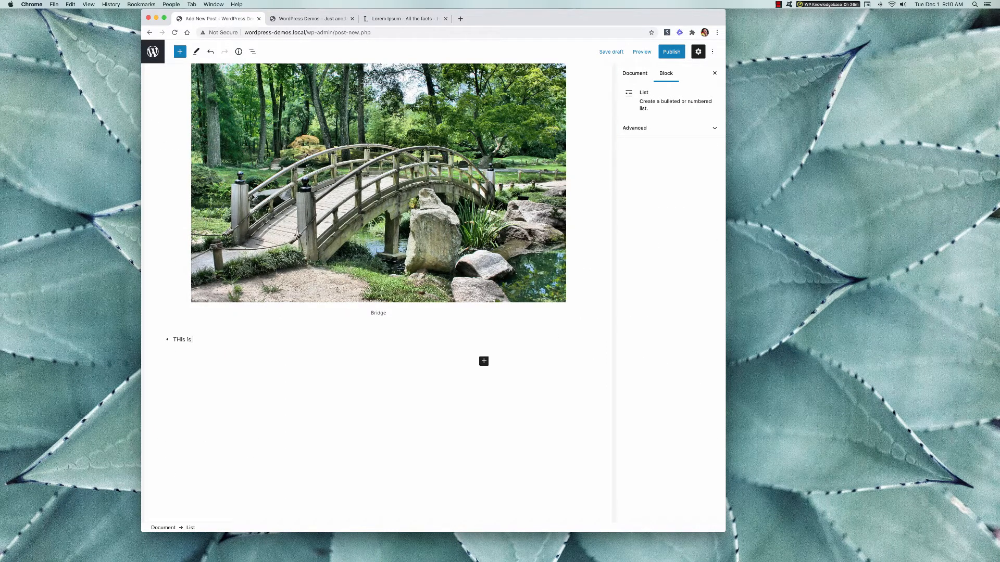
text( my)
key(Return)
text(list)
key(Return)
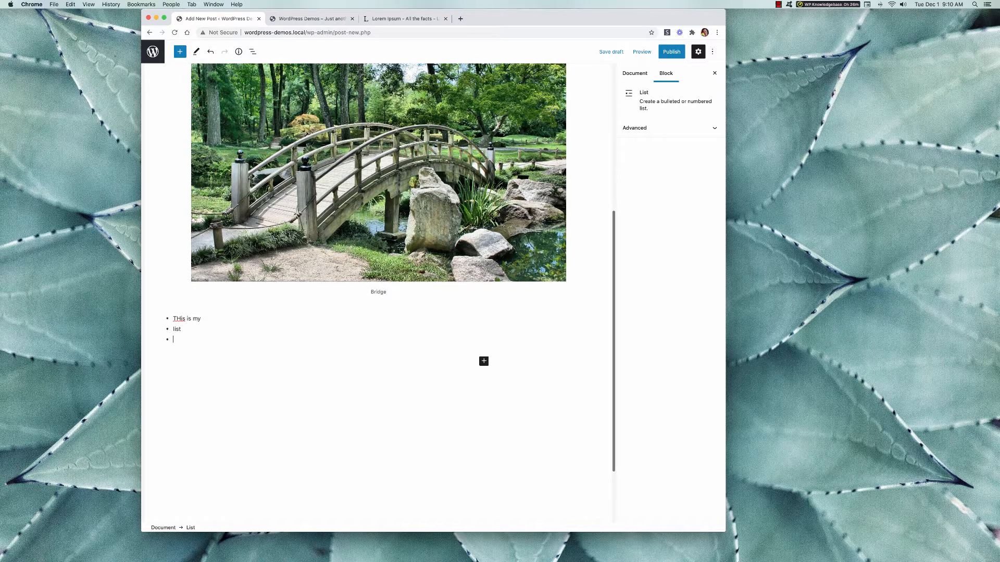
text(here are some)
key(Return)
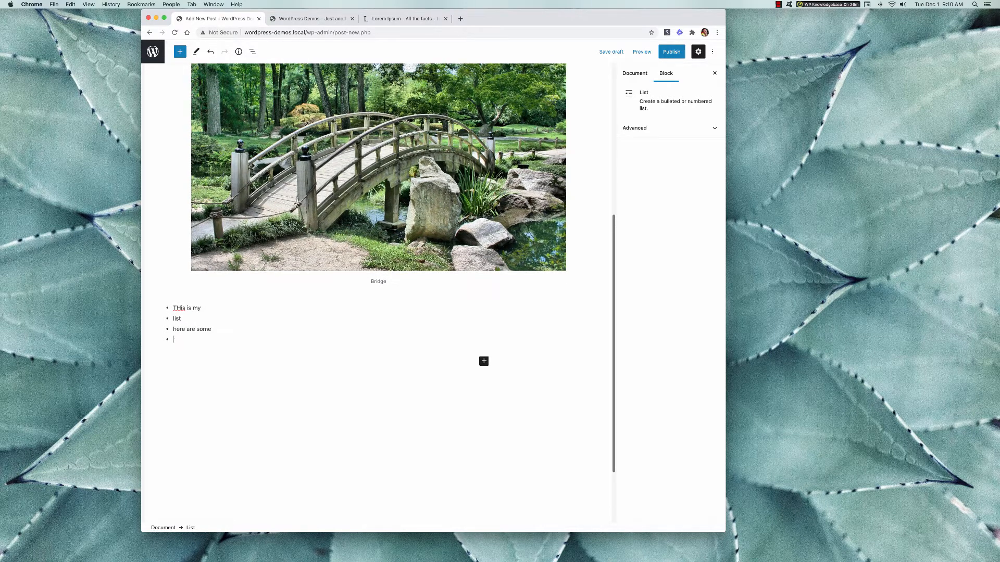
text(more items)
key(Return)
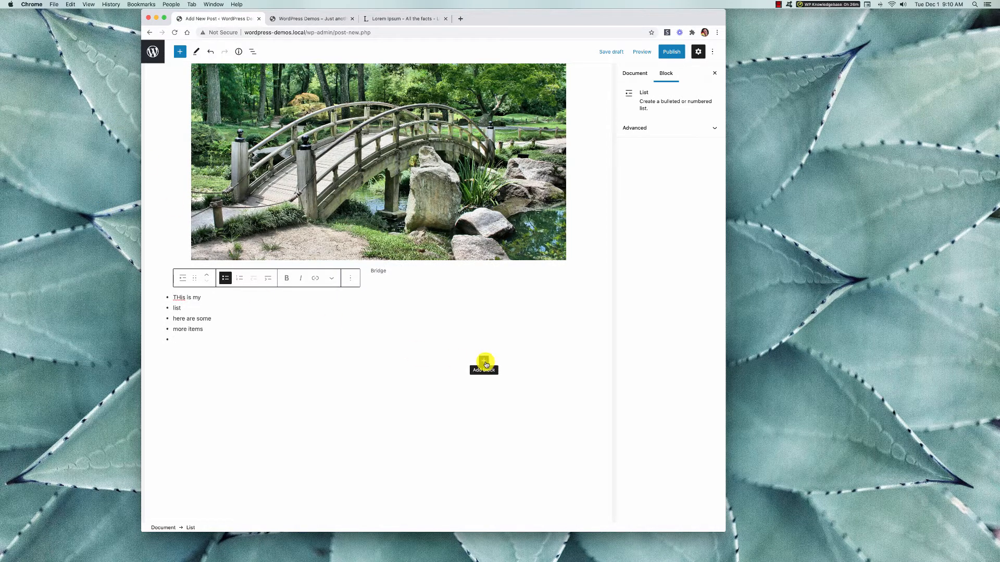
Insert a Columns block below the list using the 33 / 33 / 33 three-column variation.
click(485, 362)
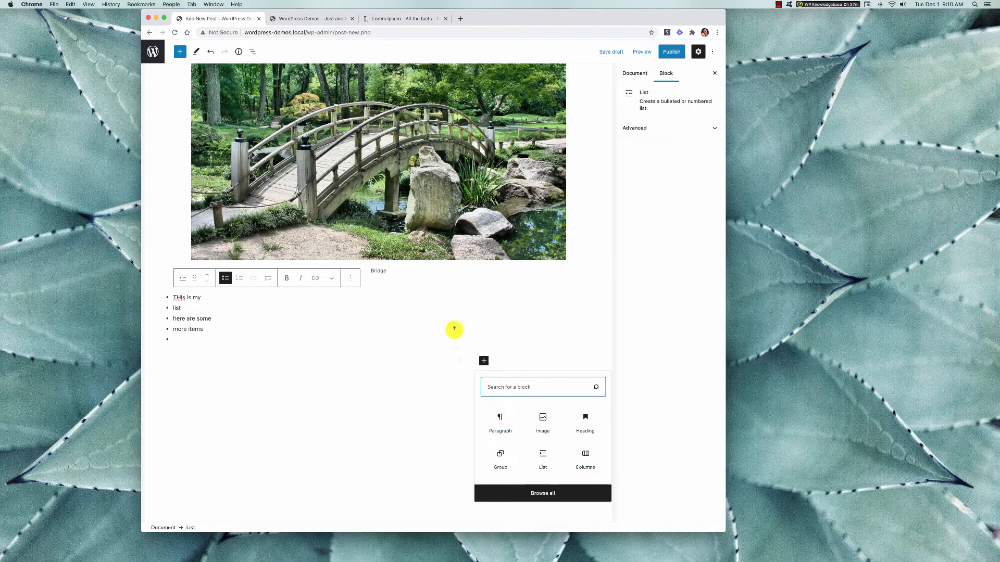
click(588, 458)
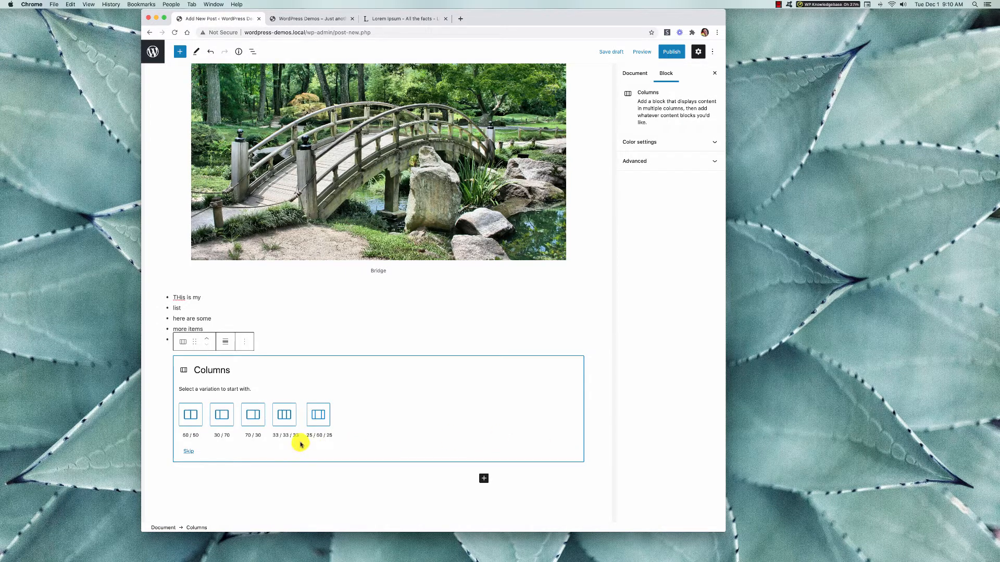
click(286, 416)
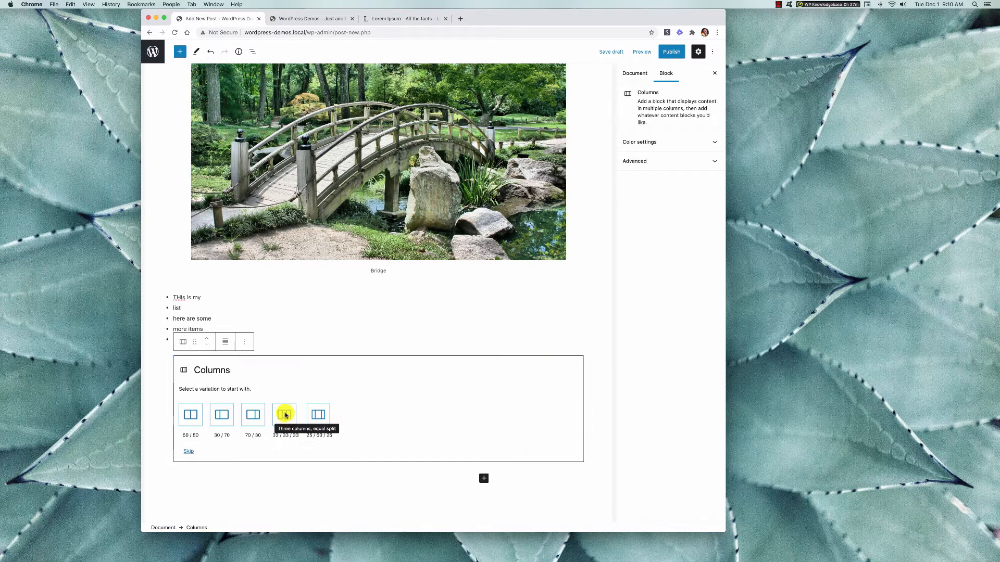
Add an Image block to the first column and fill it with the sunset tree picture from the media library.
click(238, 368)
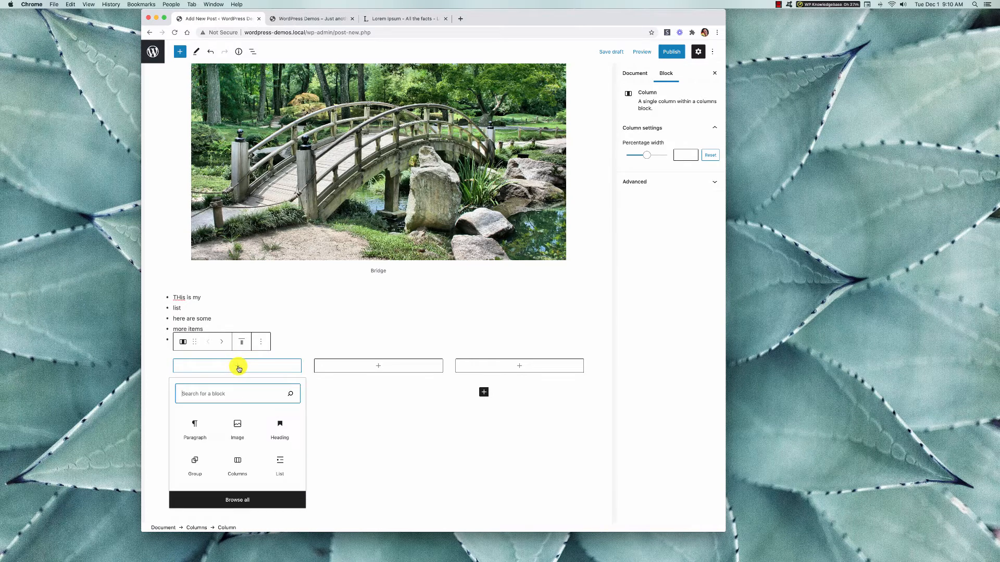
click(234, 426)
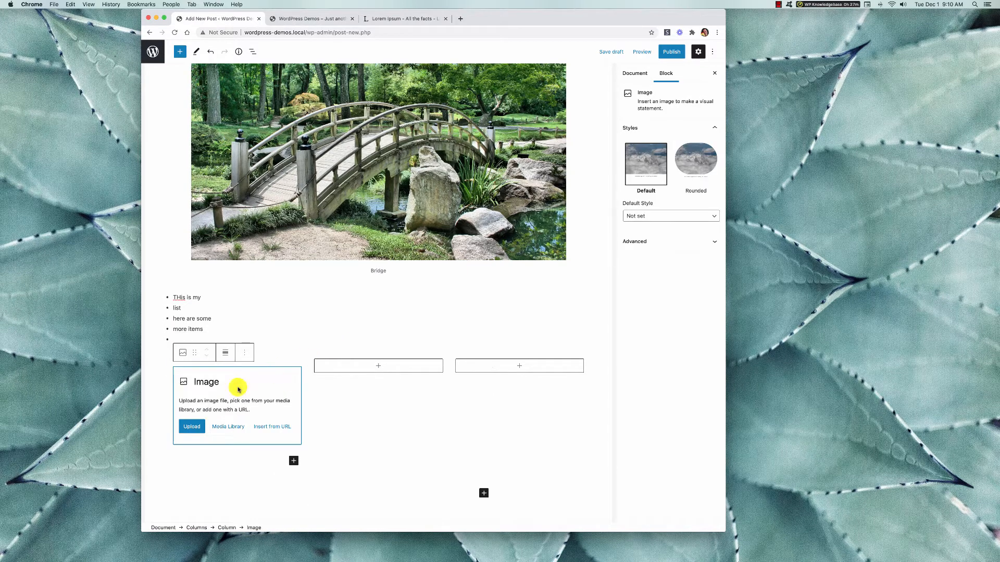
click(225, 426)
click(393, 168)
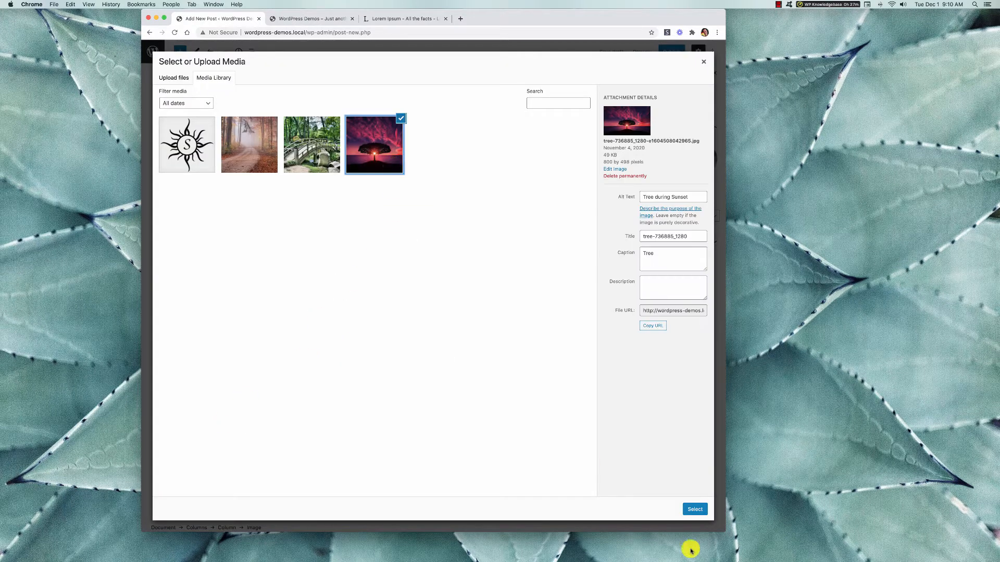
click(695, 509)
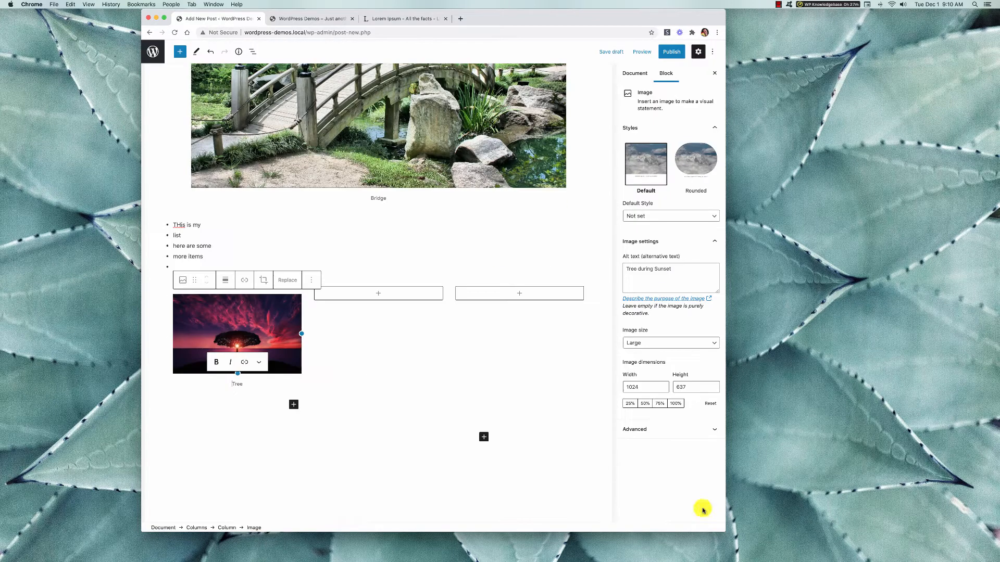
Add a paragraph with the copied Lorem ipsum text to the second column.
click(406, 294)
key(Escape)
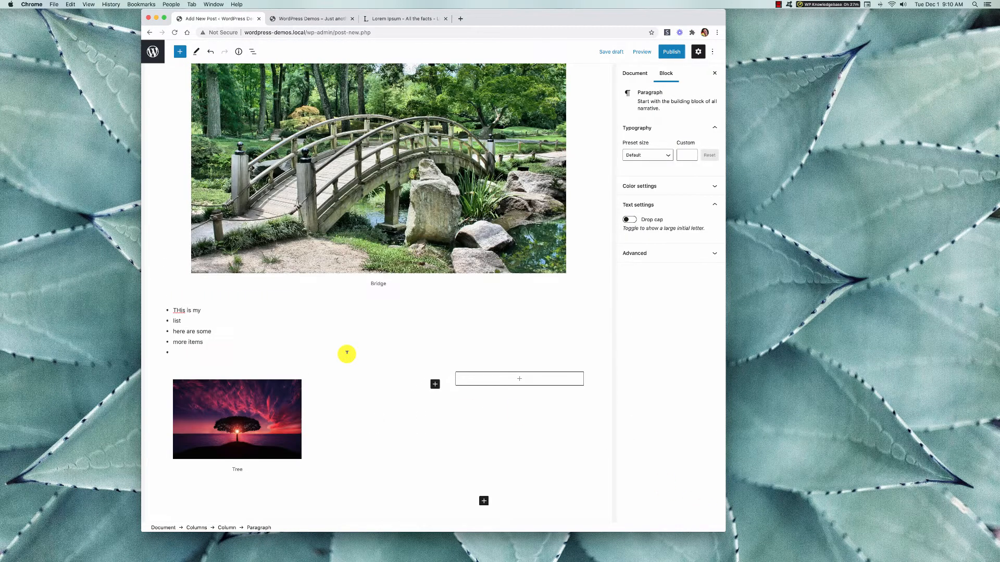
text(Lorem ipsum dolor sit amet, consectetur adipiscing elit, sed do eiusmod tempor incididunt ut labore et dolore magna aliqua. Ut enim ad minim veniam, quis nostrud exercitation ullamco laboris nisi ut aliquip ex ea commodo consequat. Duis aute irure dolor in reprehenderit in voluptate velit esse cillum dolore eu fugiat nulla pariatur. Excepteur sint occaecat cupidatat non proident, sunt in culpa qui officia deserunt mollit anim id est laborum.)
Add a Paragraph block to the third column and paste the copied Lorem ipsum text into it.
click(529, 282)
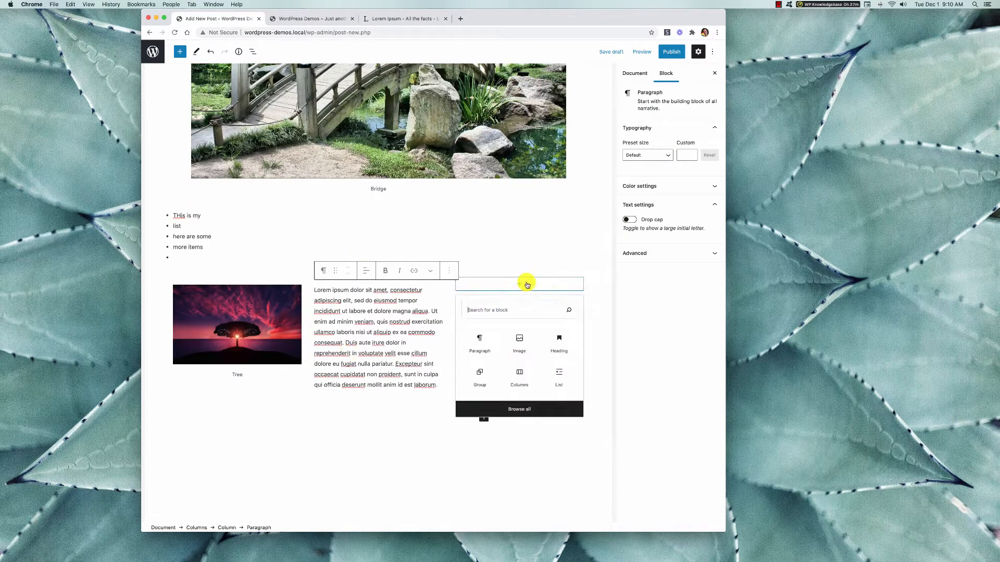
text(Lorem ipsum dolor sit amet, consectetur adipiscing elit, sed do eiusmod tempor incididunt ut labore et dolore magna aliqua. Ut enim ad minim veniam, quis nostrud exercitation ullamco laboris nisi ut aliquip ex ea commodo consequat. Duis aute irure dolor in reprehenderit in voluptate velit esse cillum dolore eu fugiat nulla pariatur. Excepteur sint occaecat cupidatat non proident, sunt in culpa qui officia deserunt mollit anim id est laborum.)
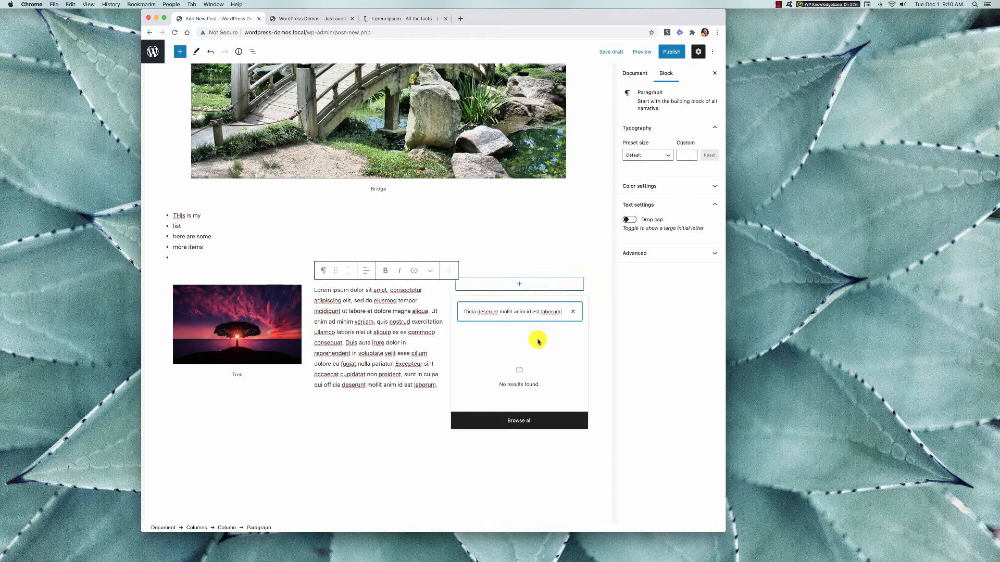
click(573, 311)
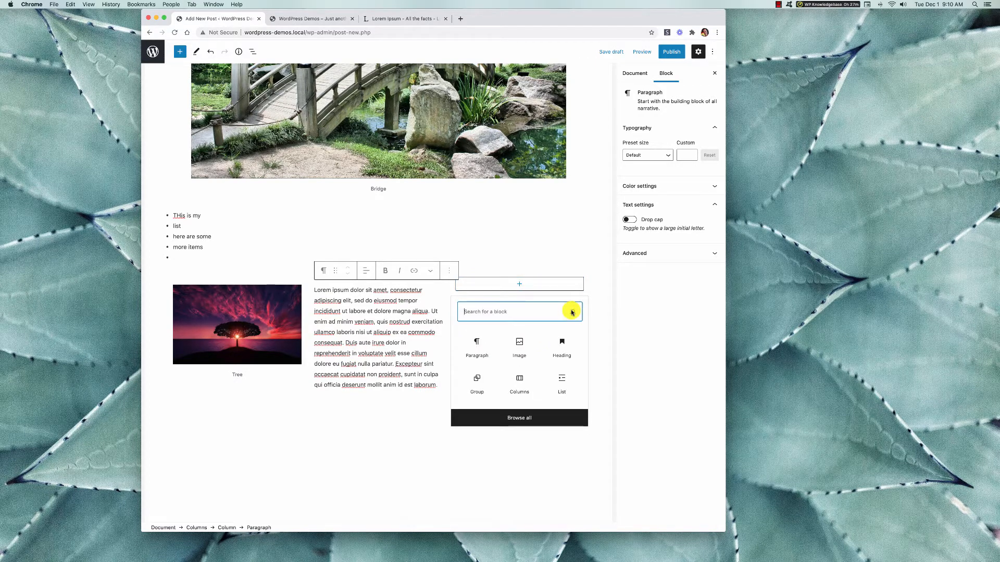
click(482, 347)
text(Lorem ipsum dolor sit amet, consectetur adipiscing elit, sed do eiusmod tempor incididunt ut labore et dolore magna aliqua. Ut enim ad minim veniam, quis nostrud exercitation ullamco laboris nisi ut aliquip ex ea commodo consequat. Duis aute irure dolor in reprehenderit in voluptate velit esse cillum dolore eu fugiat nulla pariatur. Excepteur sint occaecat cupidatat non proident, sunt in culpa qui officia deserunt mollit anim id est laborum.)
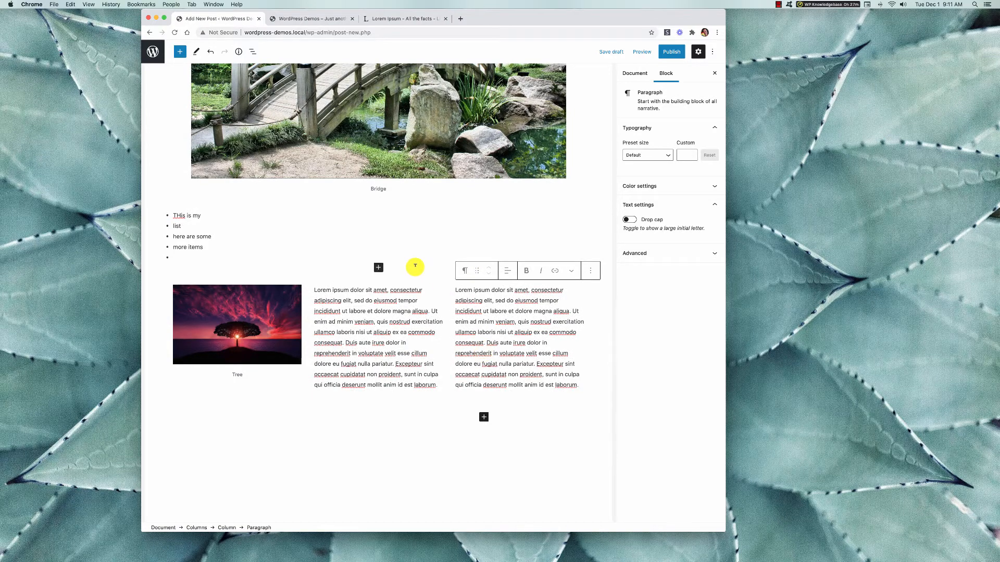
Browse the block library's text, media, design, widget and embed blocks, and look through the post's content.
scroll(413, 263, up, 10)
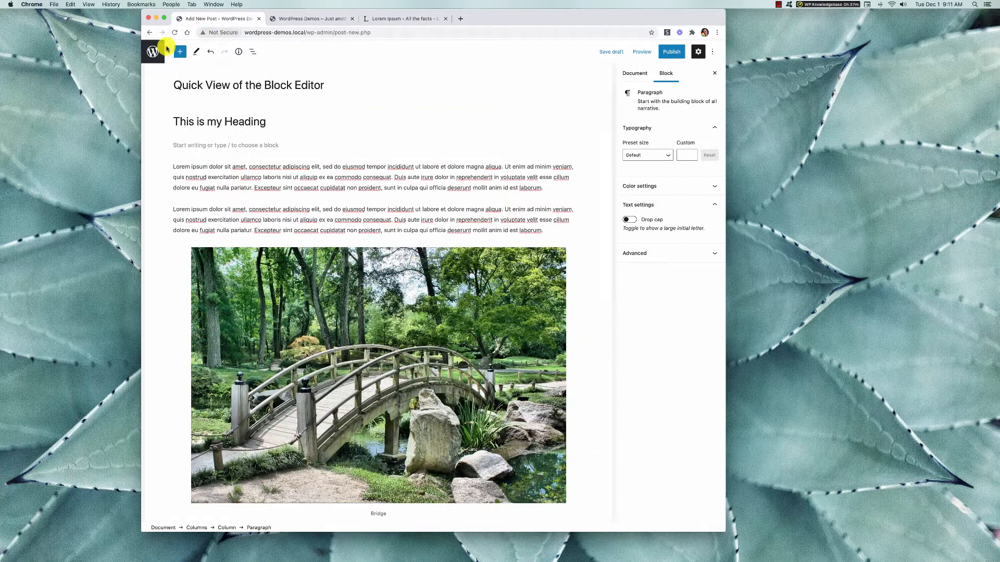
click(180, 54)
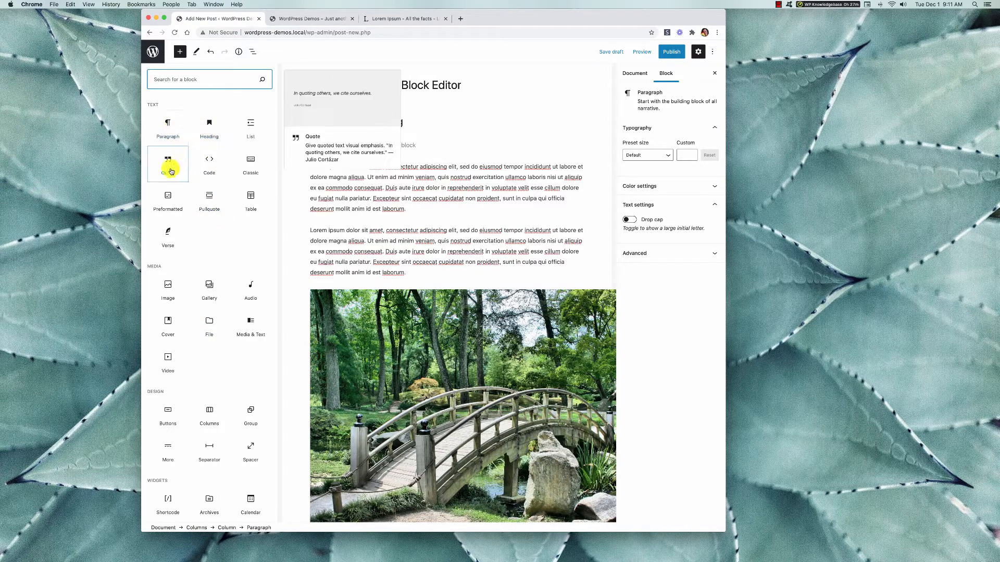
scroll(181, 316, down, 5)
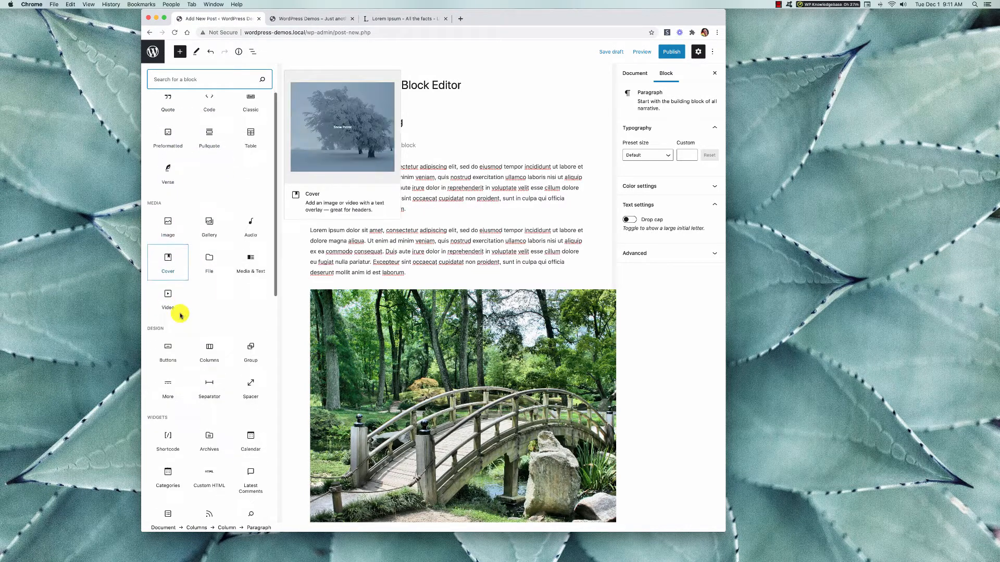
scroll(181, 316, down, 1)
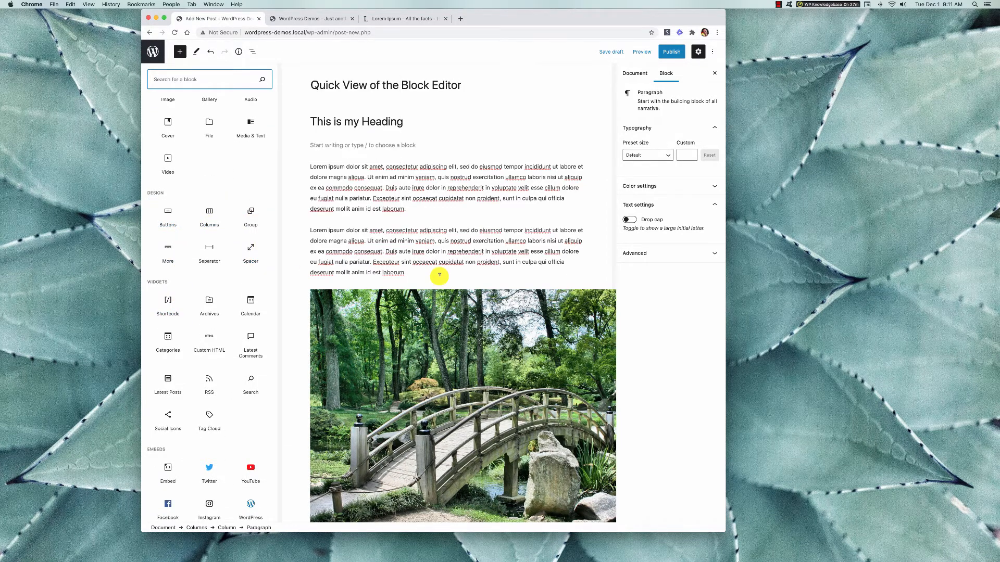
scroll(439, 273, down, 5)
scroll(440, 279, down, 7)
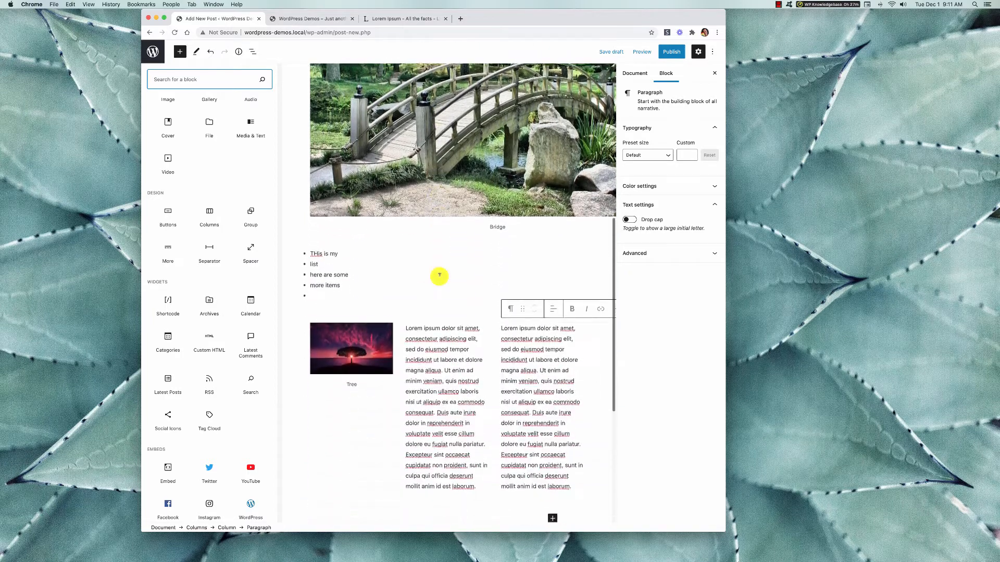
Select the bridge image and the bulleted list together and combine them into a Group block.
scroll(440, 278, up, 2)
scroll(440, 279, up, 1)
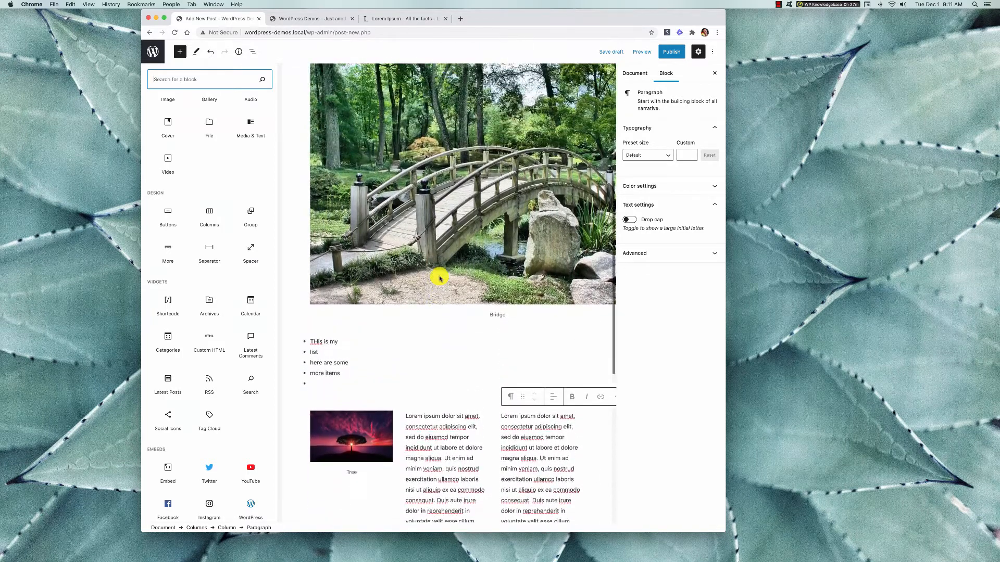
click(415, 259)
drag(392, 290, 210, 363)
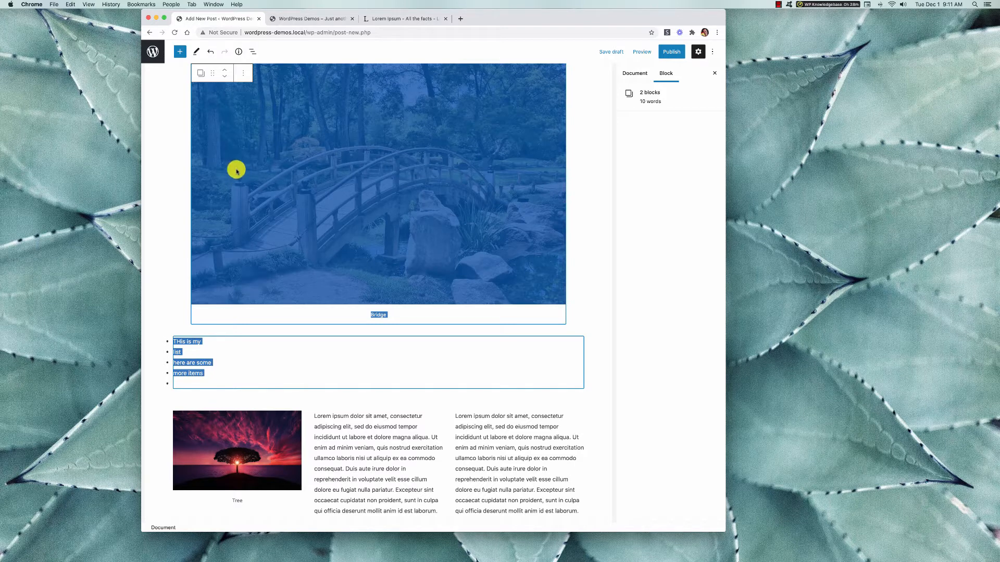
click(242, 74)
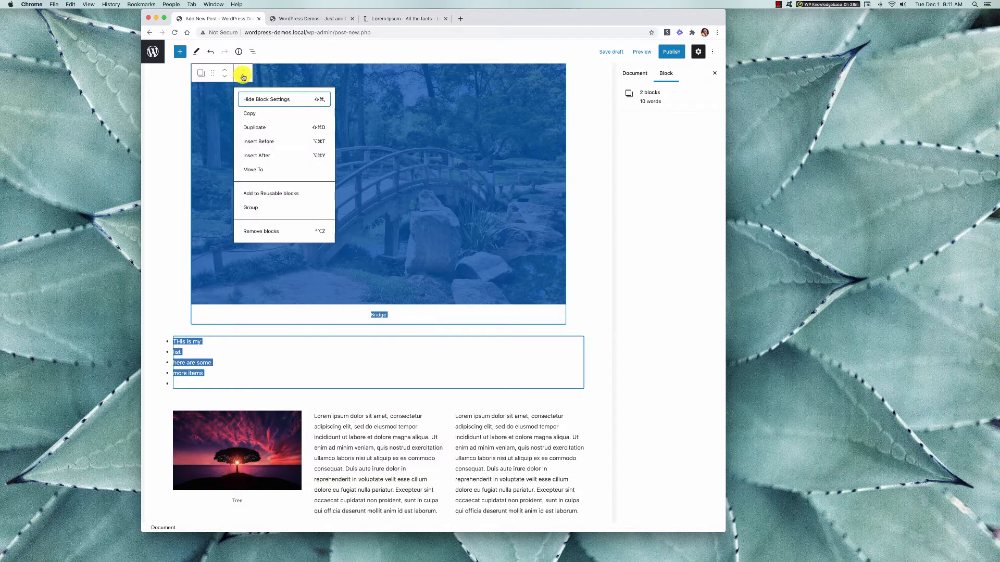
click(253, 209)
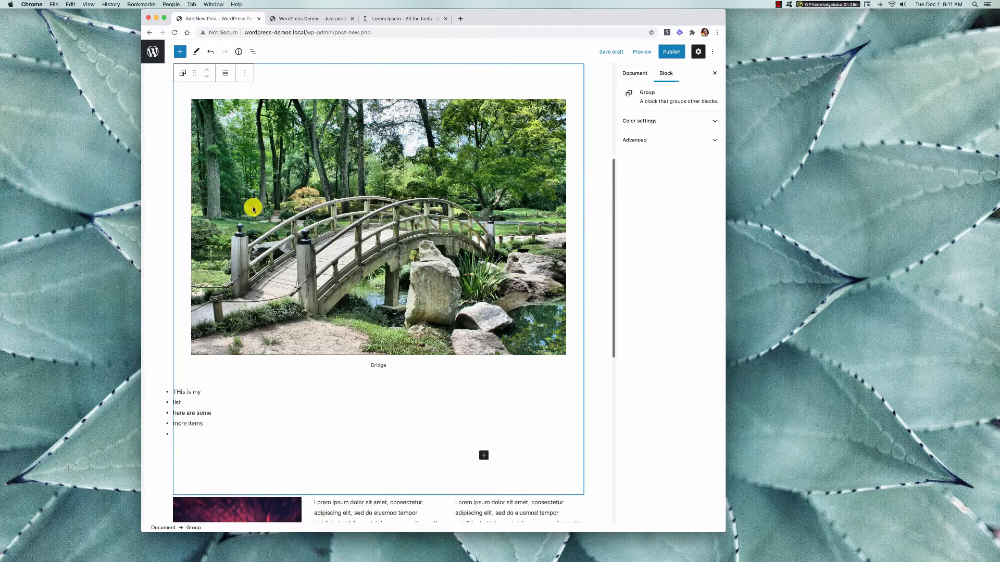
Review the new group of bridge image and list and its place among the post's other blocks.
scroll(496, 295, up, 2)
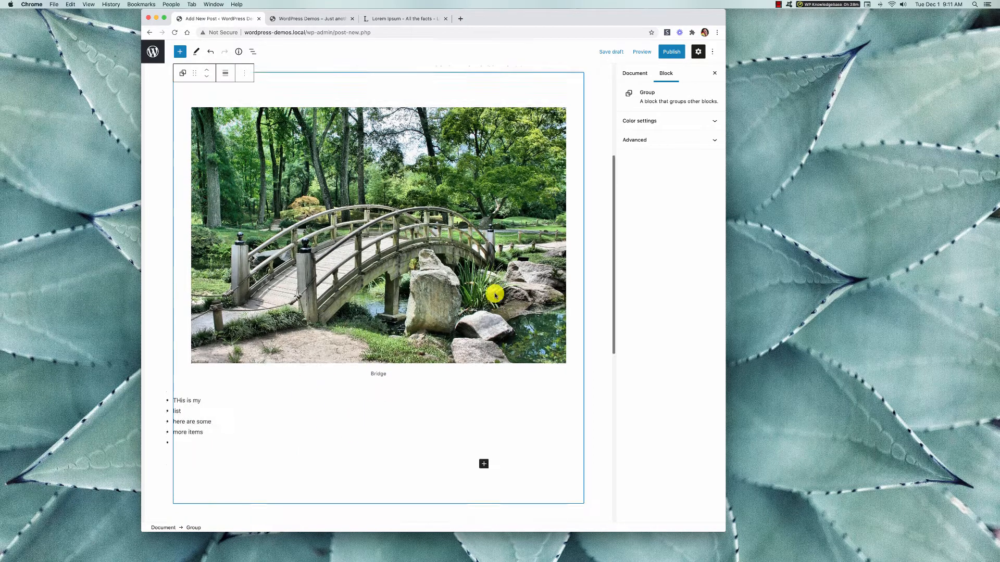
scroll(495, 295, down, 2)
scroll(495, 295, down, 3)
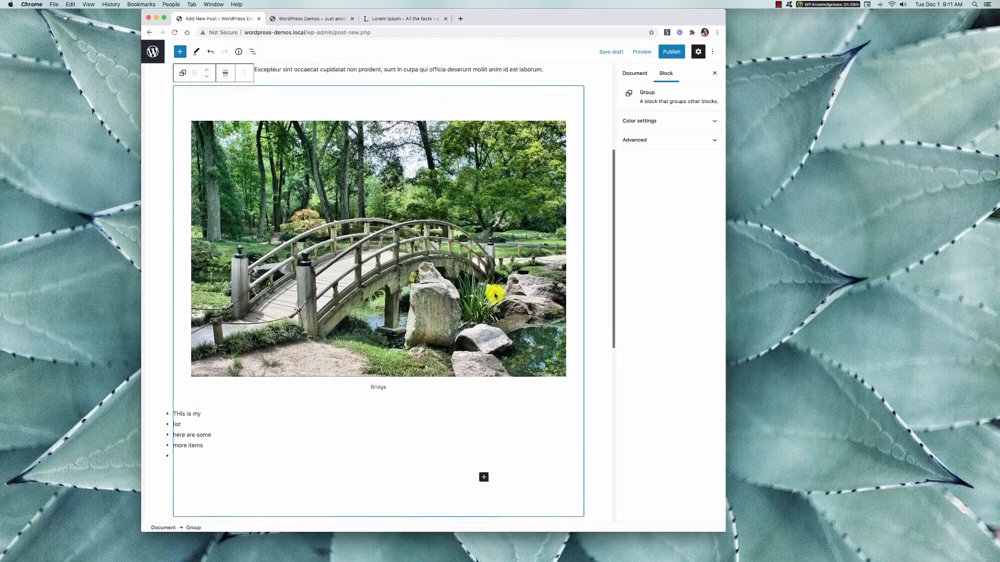
scroll(495, 292, down, 1)
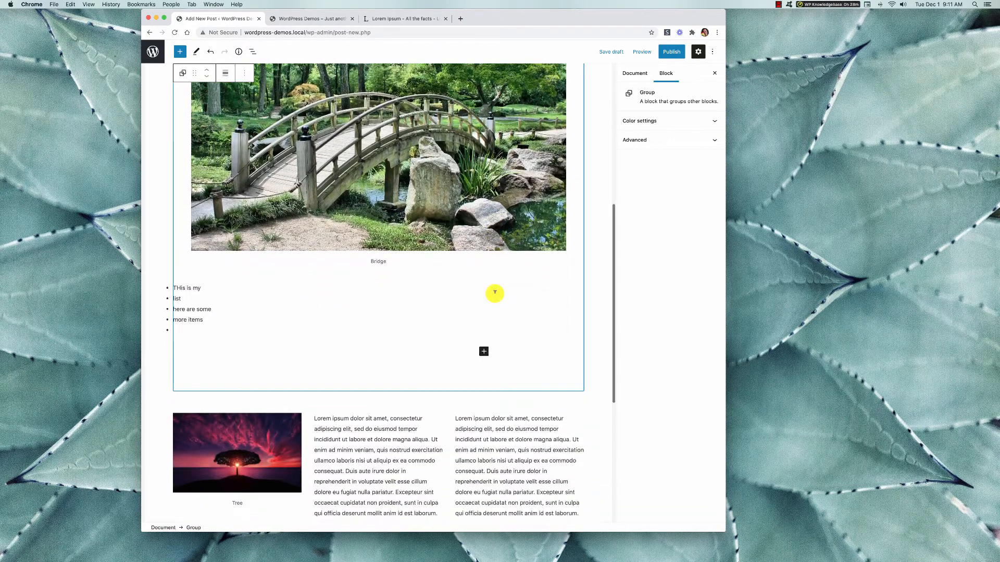
scroll(495, 289, up, 4)
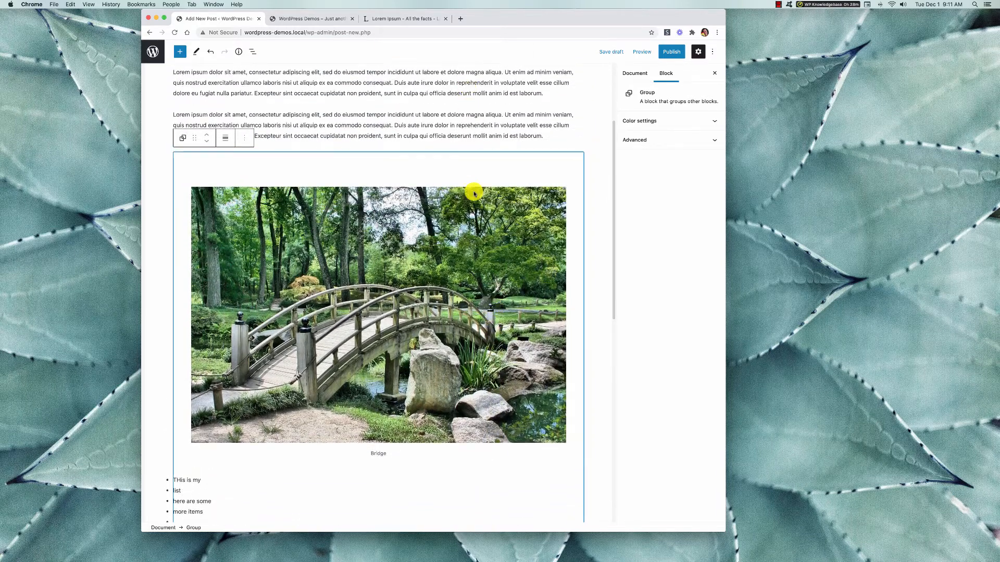
scroll(459, 239, down, 5)
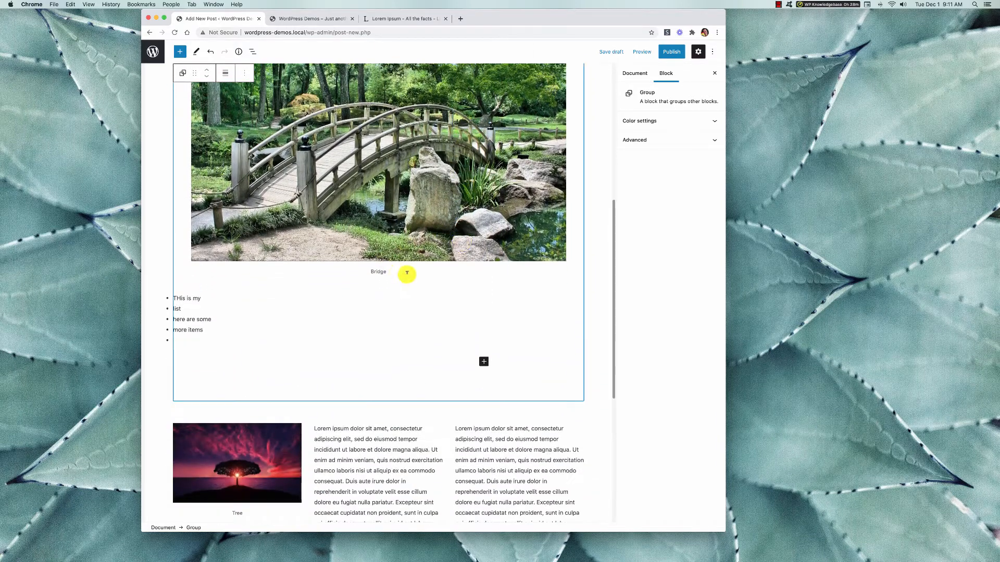
scroll(449, 268, up, 3)
scroll(449, 268, down, 10)
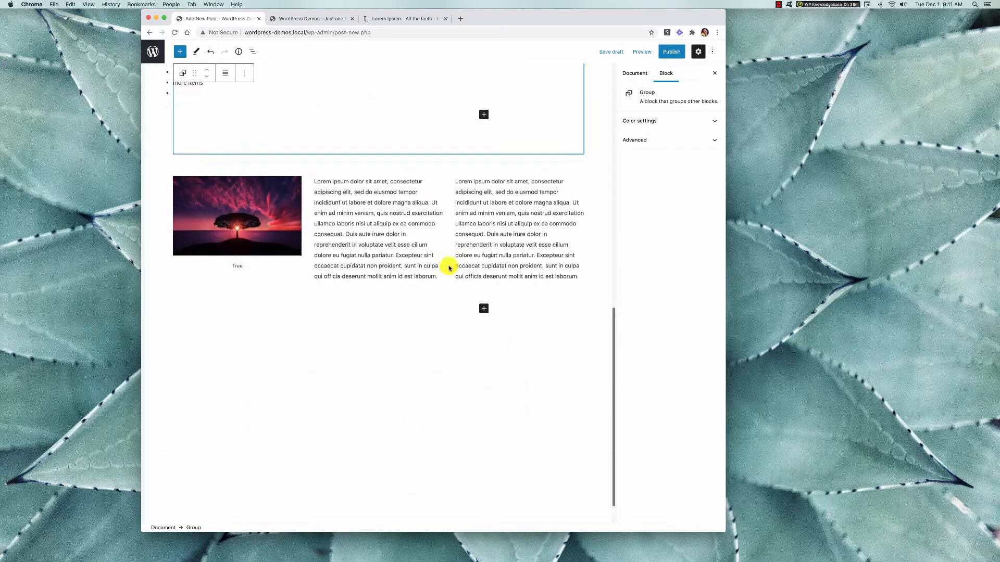
scroll(448, 266, up, 15)
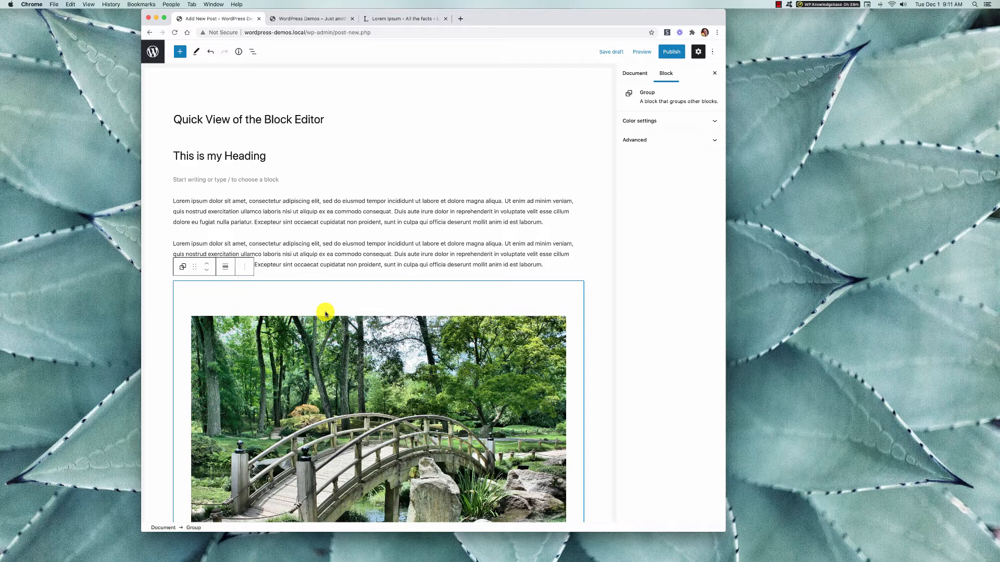
Insert the sentence "This will be my reusable block." at the start of the first Lorem ipsum paragraph.
click(549, 222)
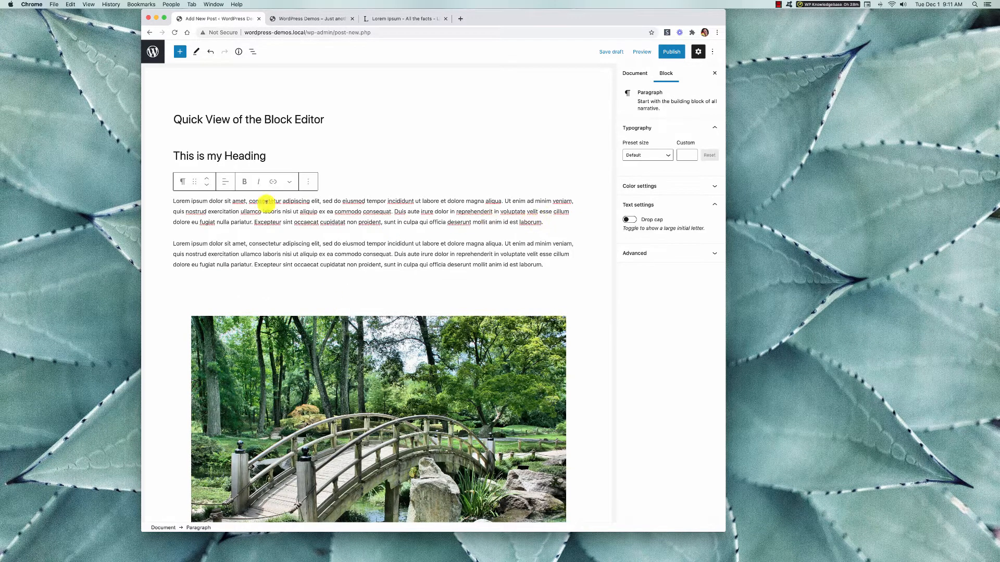
click(173, 201)
text(This will b)
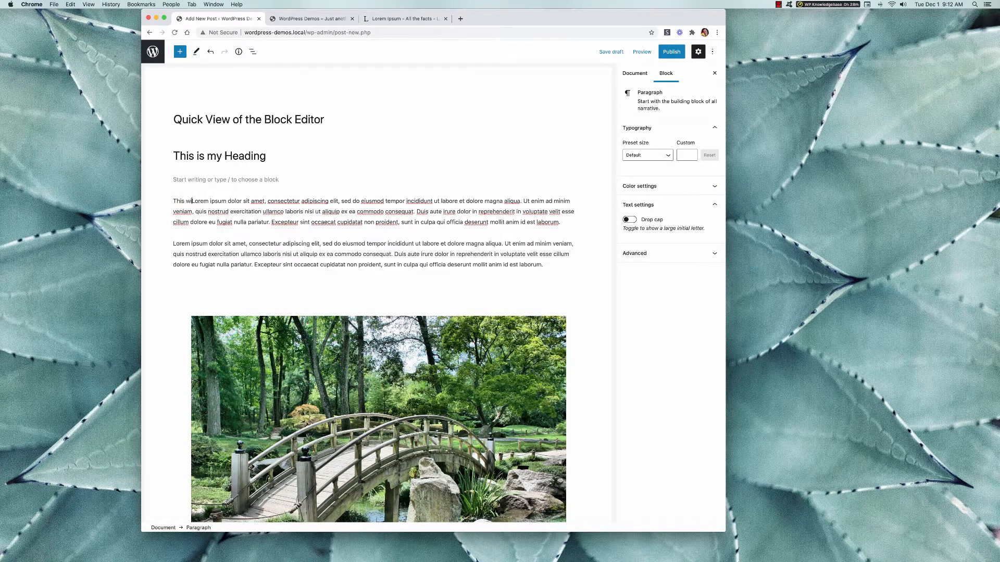
text(e my reu)
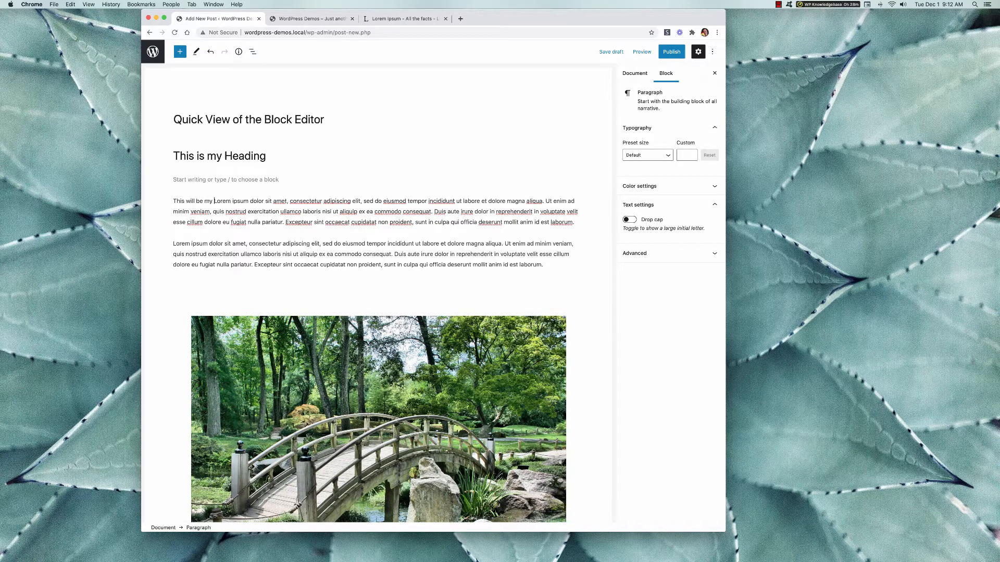
text(sable)
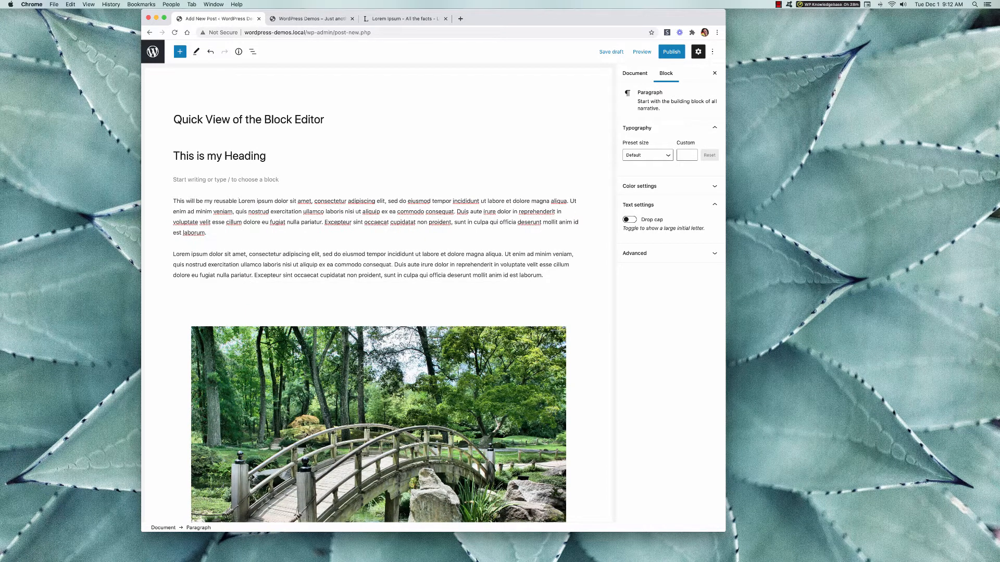
text( block)
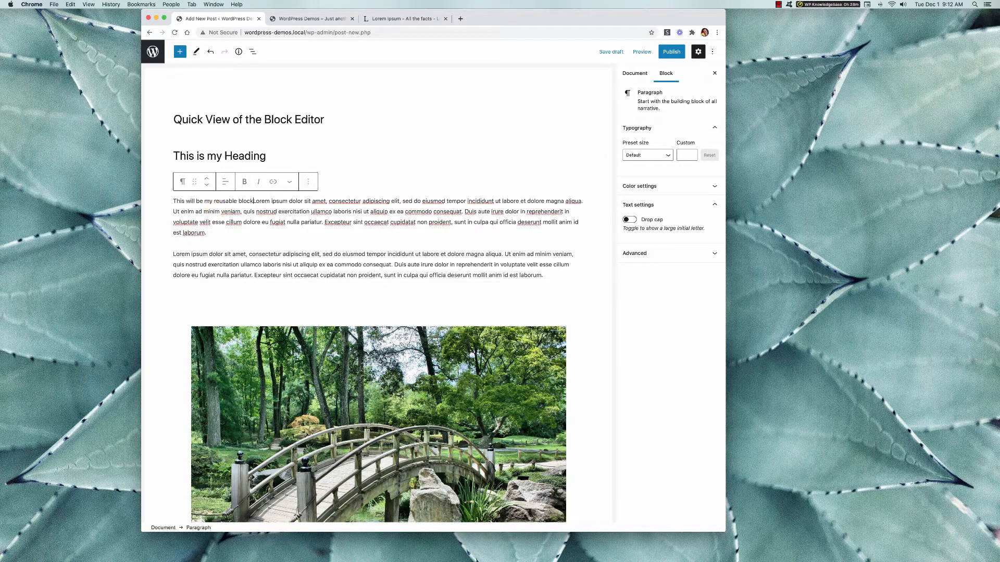
text(.)
drag(217, 231, 175, 208)
click(175, 205)
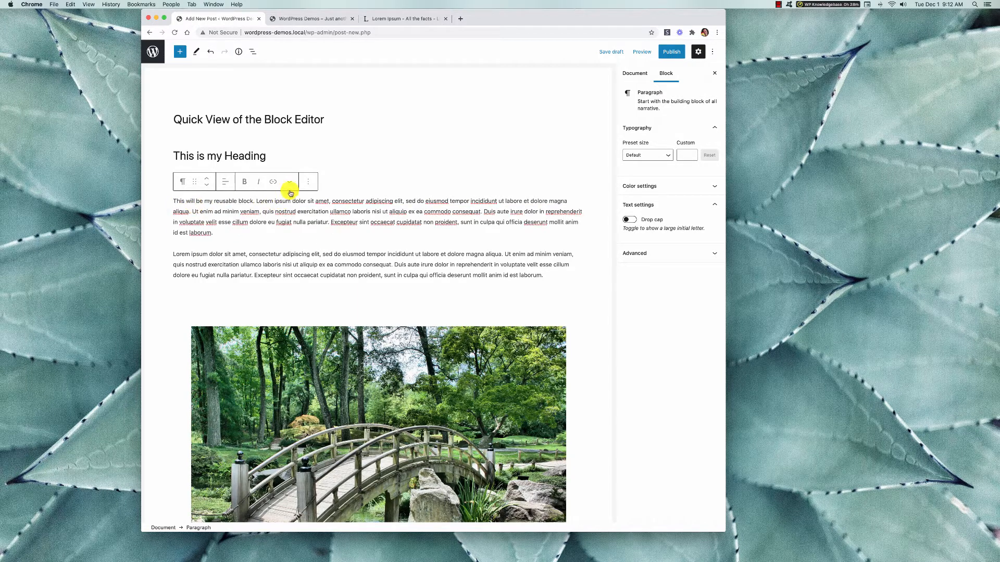
Add the edited paragraph to the reusable blocks and save it under the name "Reusable Block 1".
click(304, 182)
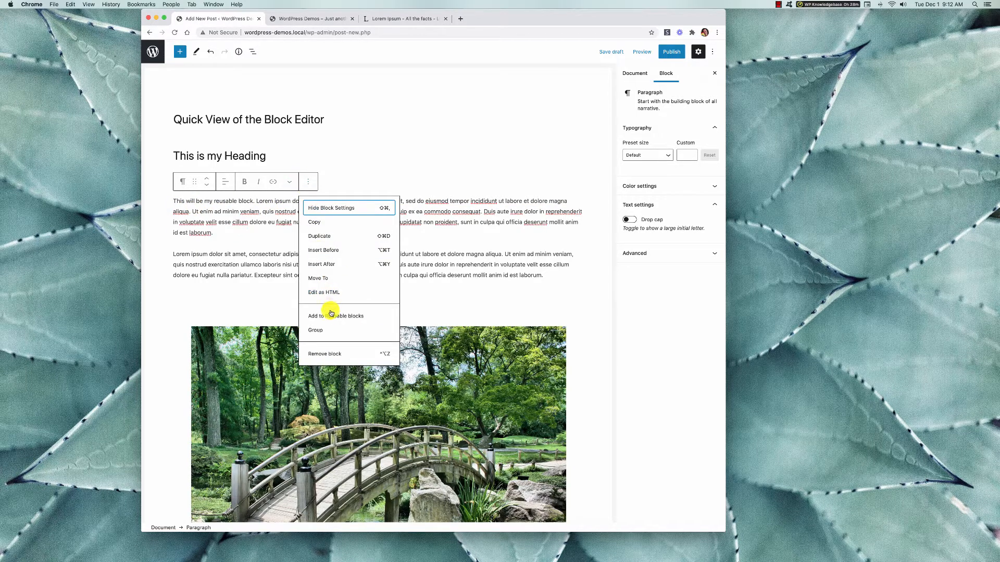
click(373, 317)
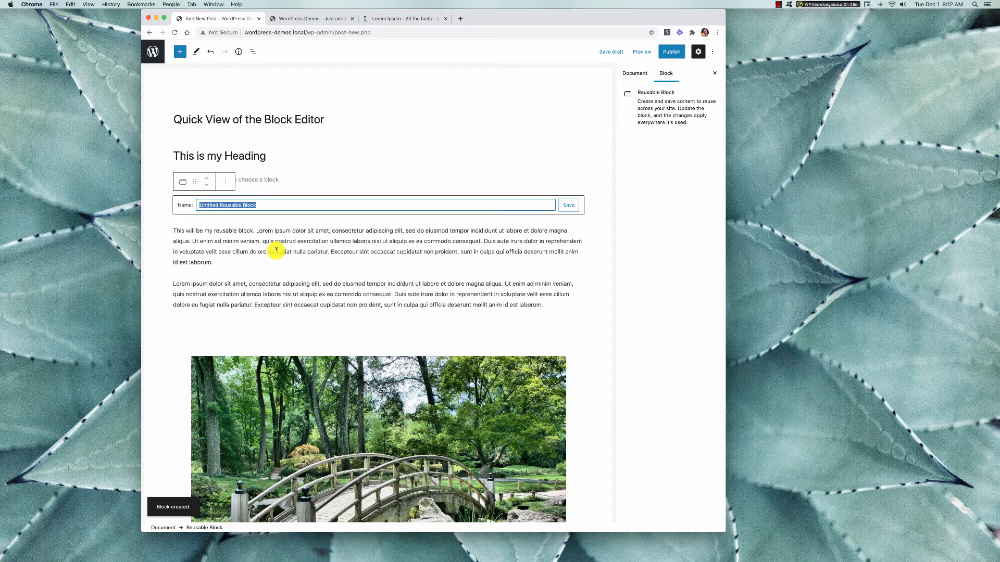
text(R)
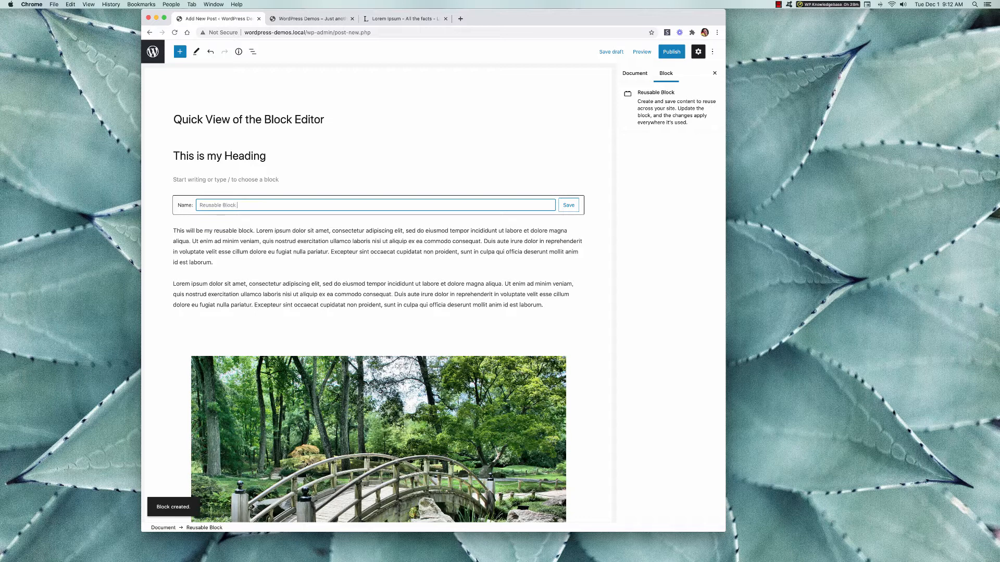
click(569, 205)
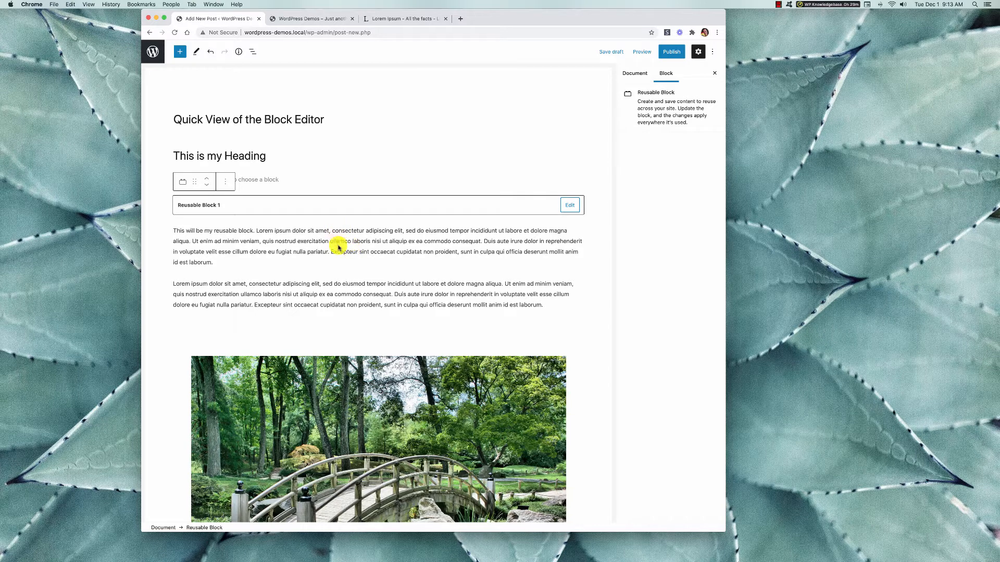
Publish the post "Quick View of the Block Editor".
click(153, 52)
key(Escape)
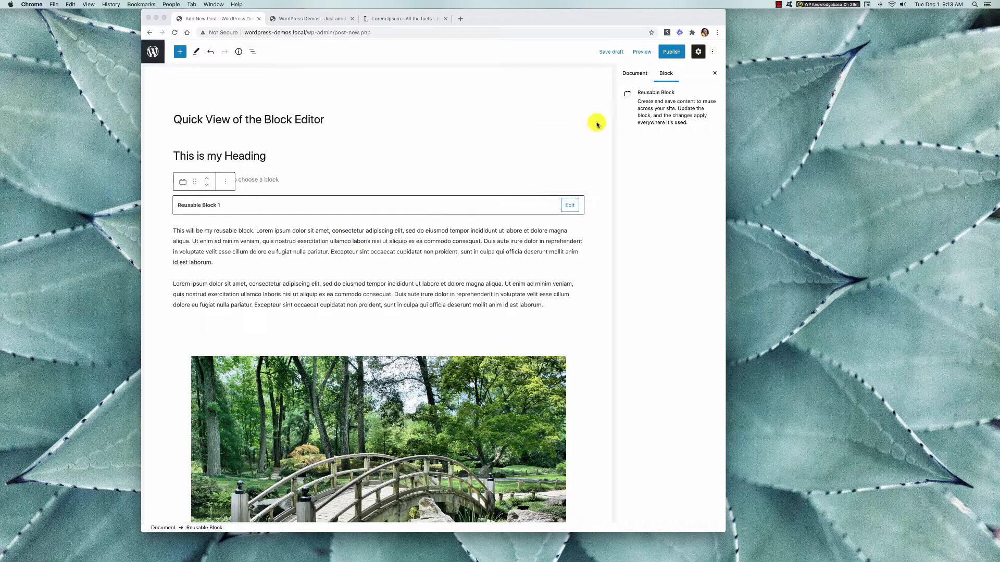
click(671, 54)
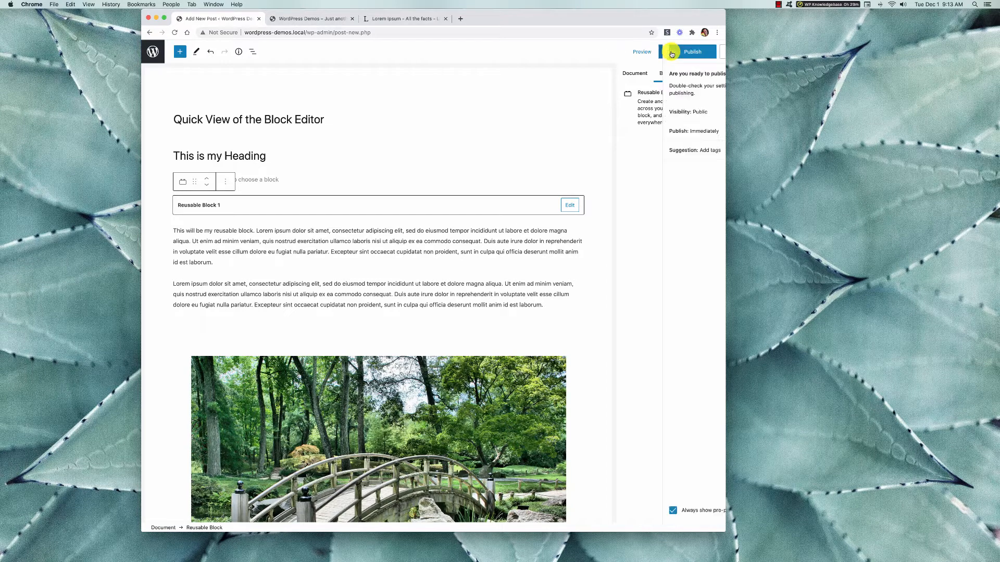
click(648, 51)
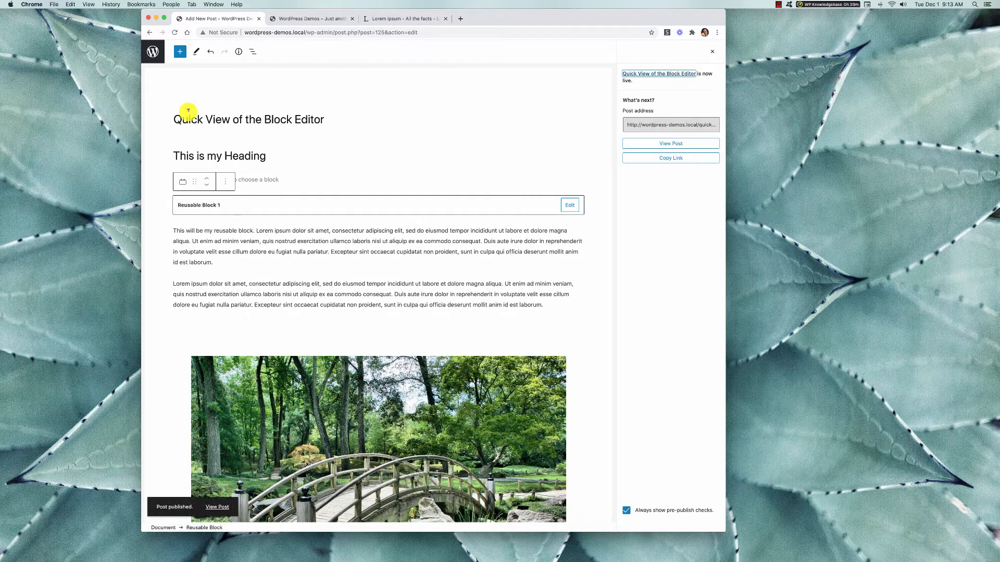
Open the post "Elements of the WordPress Dashboard" for editing and insert Reusable Block 1 below its last paragraph.
click(153, 52)
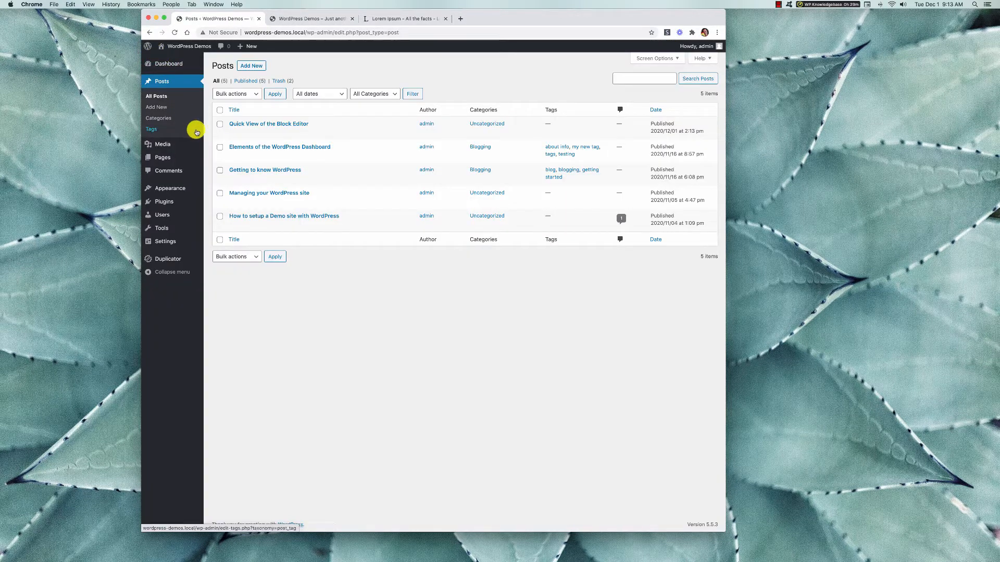
click(234, 157)
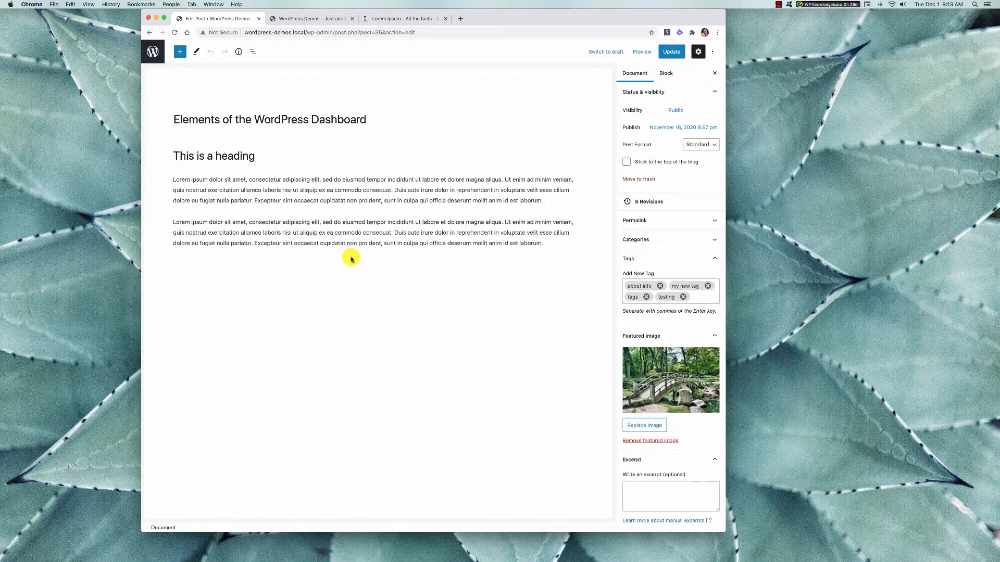
click(541, 241)
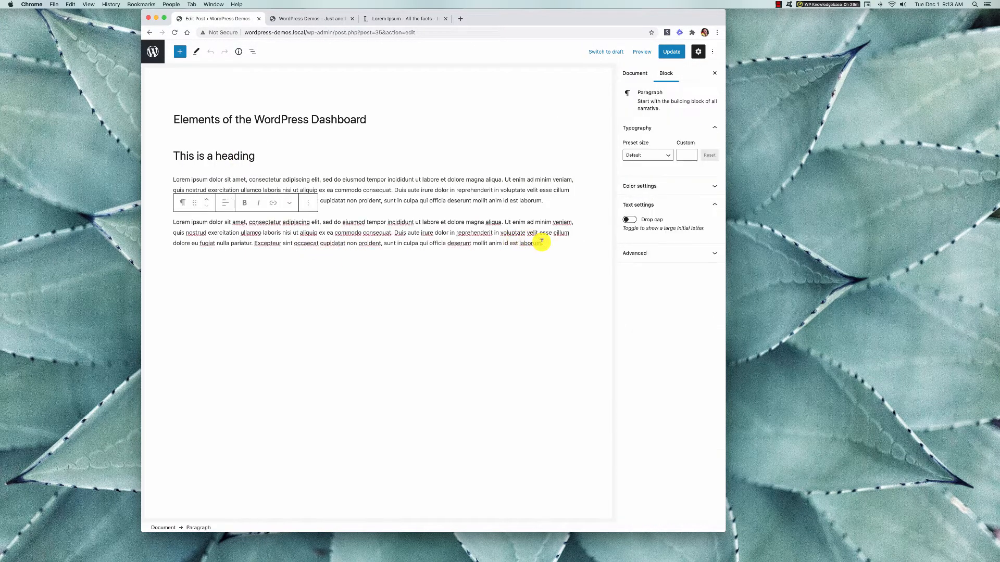
key(Return)
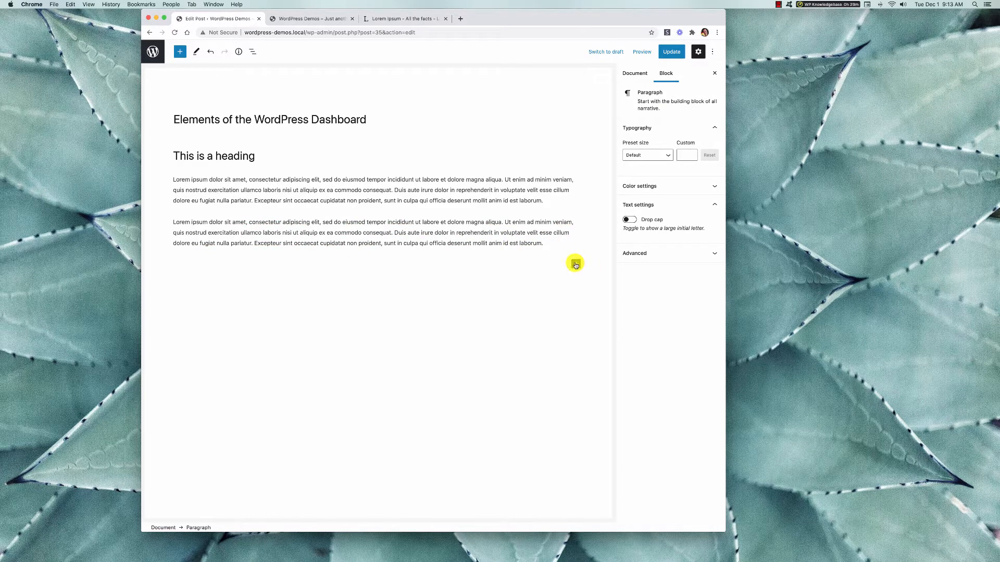
click(576, 264)
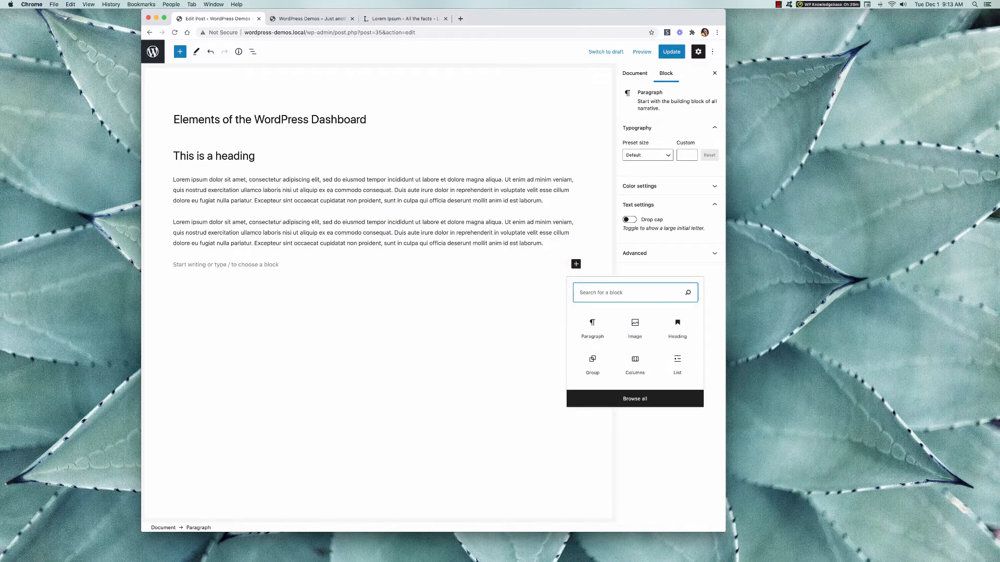
text(reu)
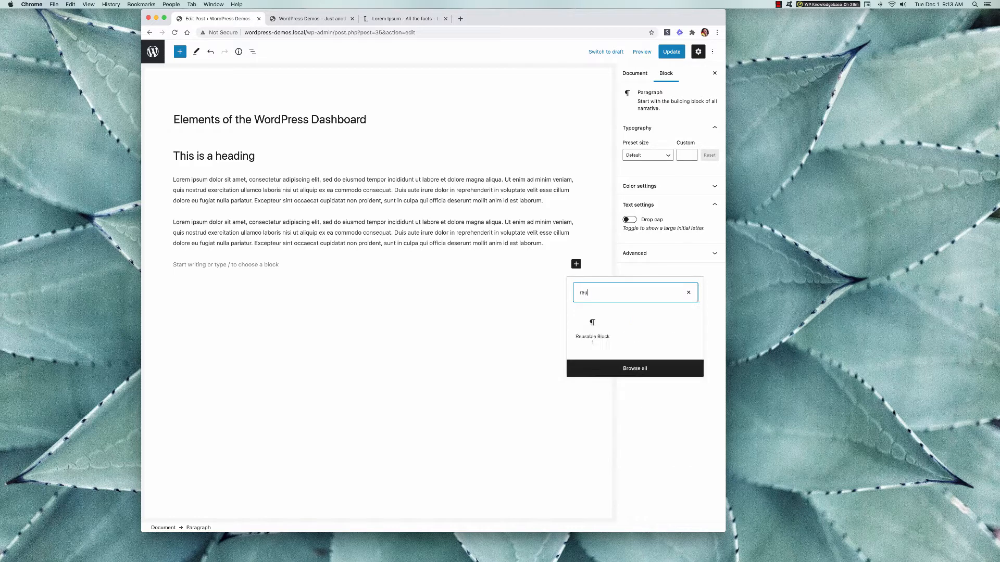
click(594, 328)
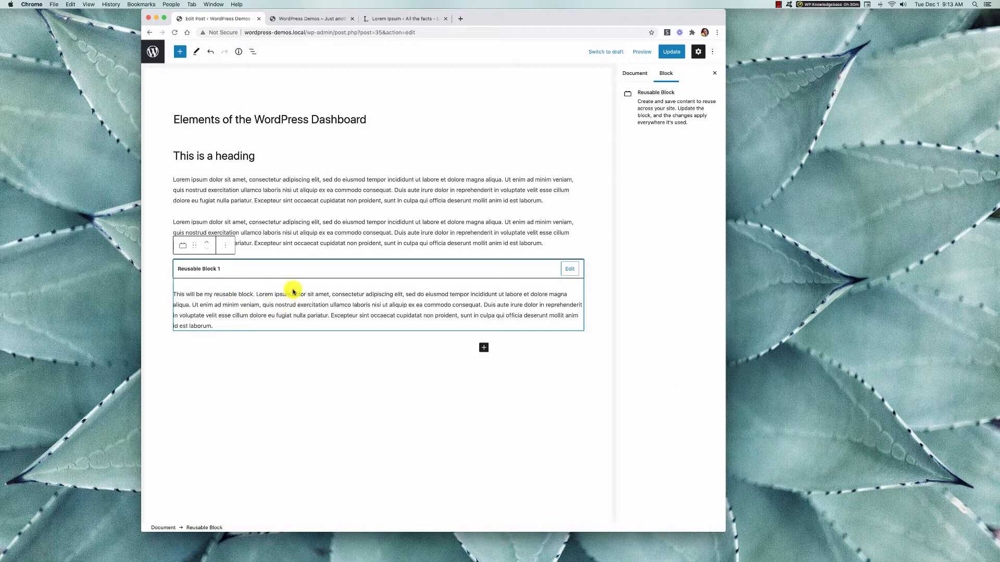
click(279, 341)
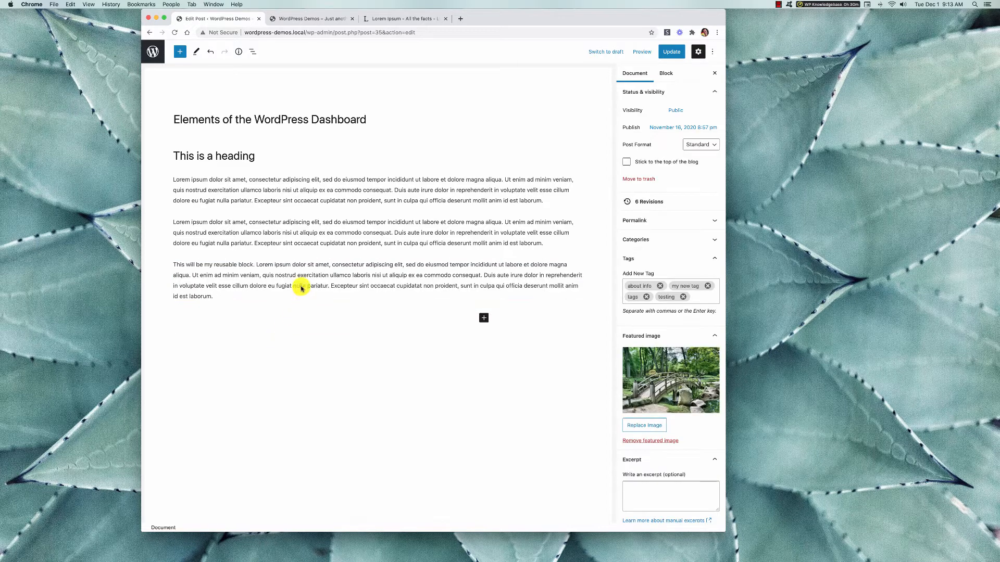
Select the inserted reusable block and review the options available for it.
click(301, 288)
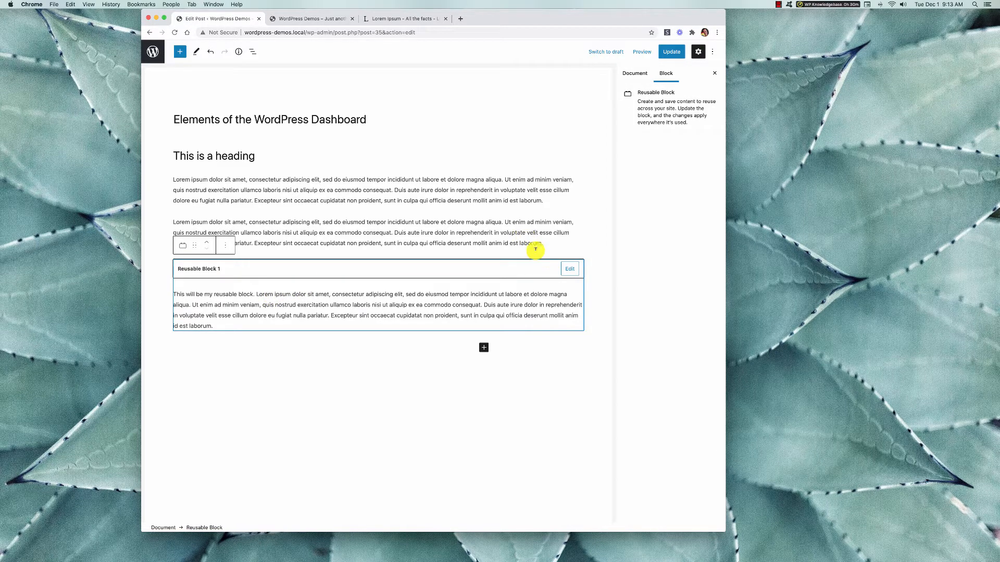
click(489, 222)
click(320, 274)
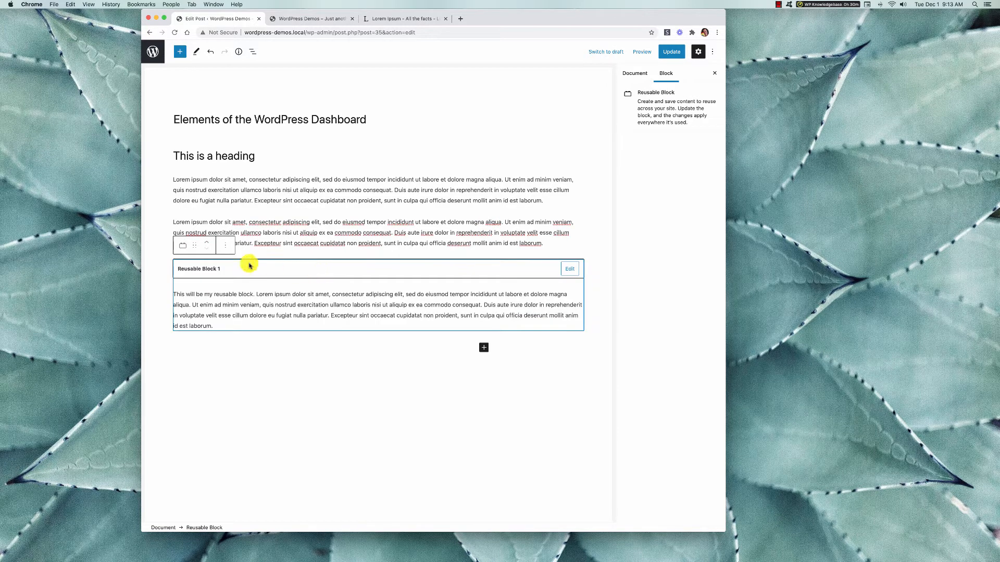
click(225, 245)
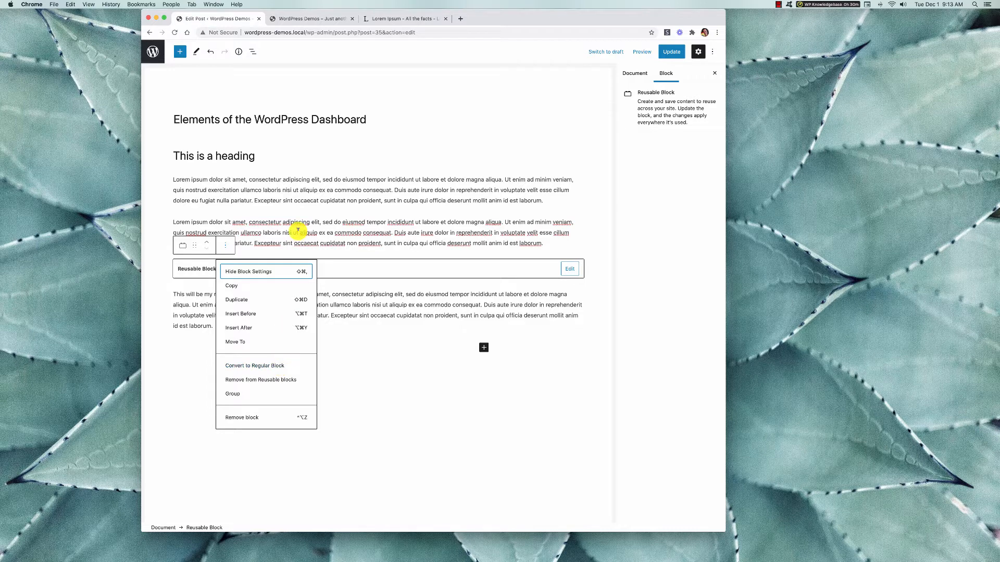
click(365, 311)
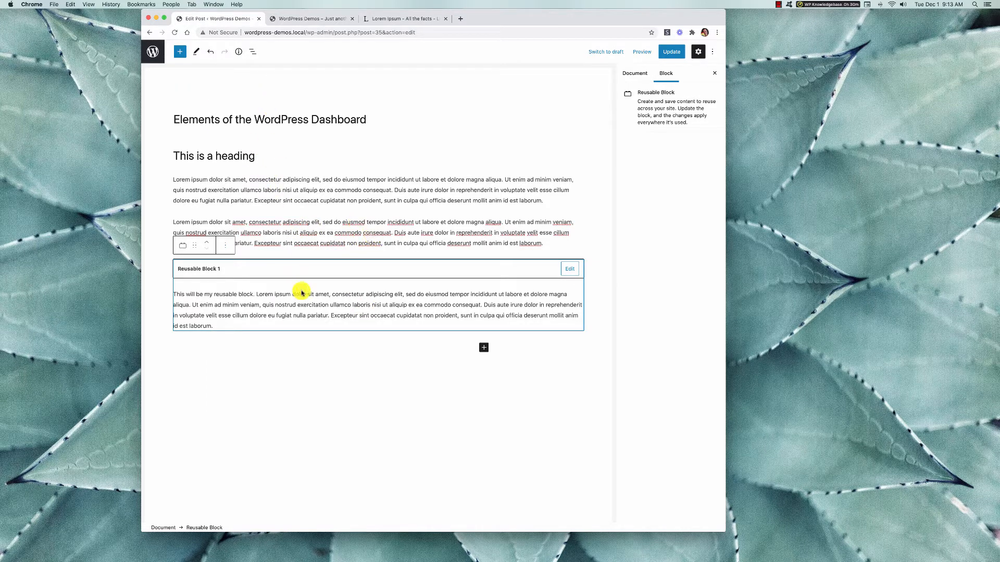
Browse the text, media, design, widget and embed categories of the block library in this post.
click(179, 51)
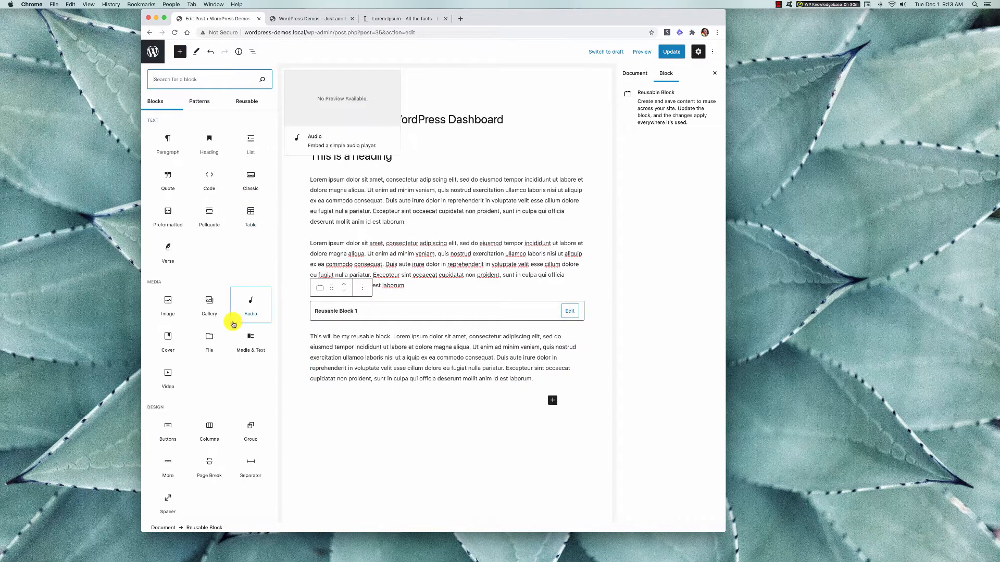
scroll(232, 326, down, 5)
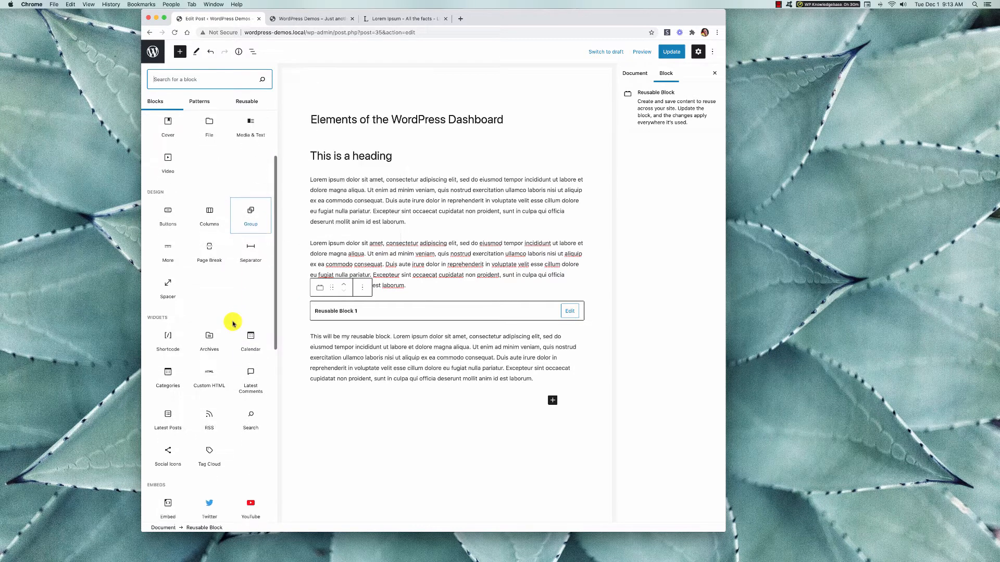
scroll(232, 323, up, 7)
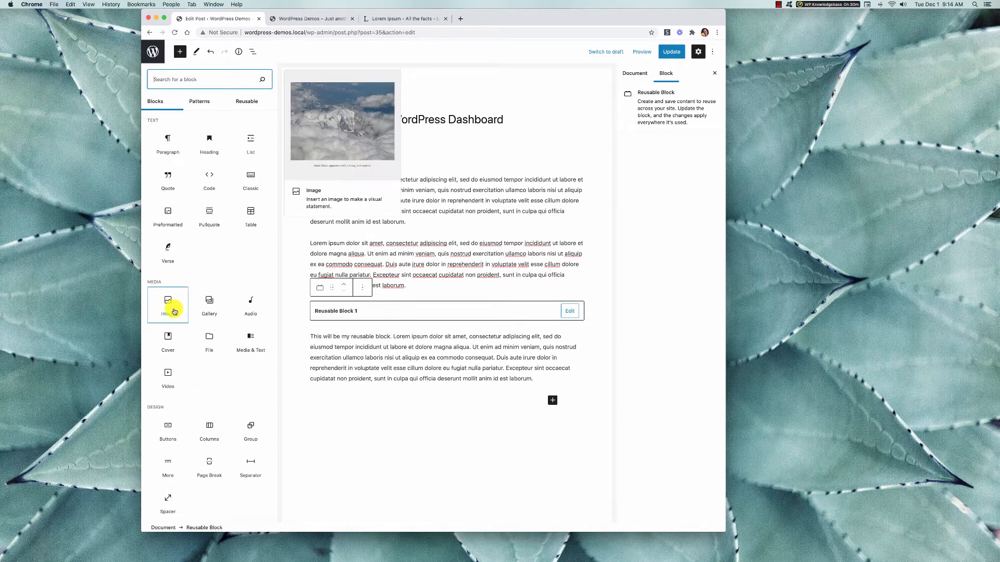
scroll(201, 348, down, 2)
scroll(201, 348, down, 10)
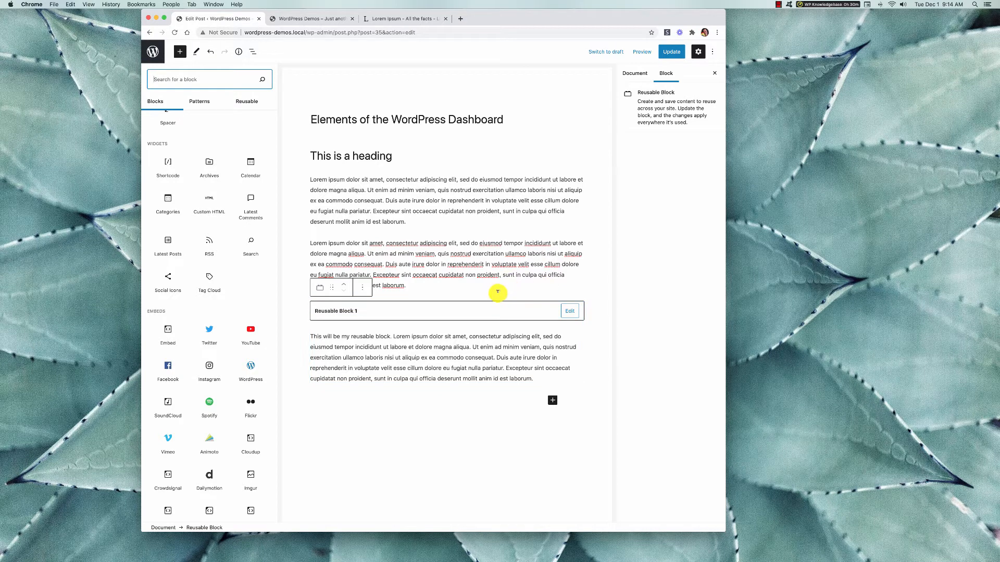
scroll(229, 256, up, 1)
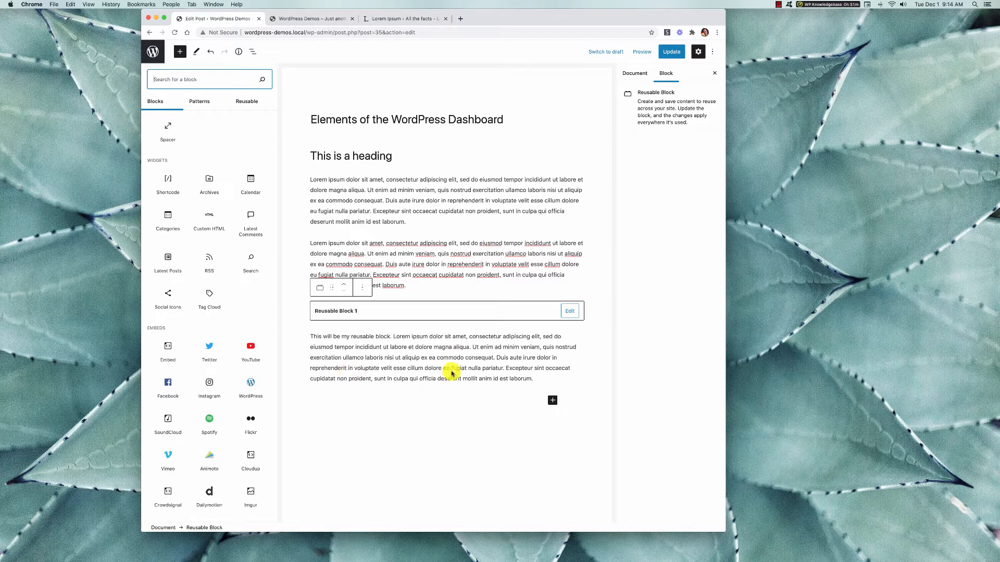
scroll(417, 375, down, 1)
scroll(216, 307, up, 3)
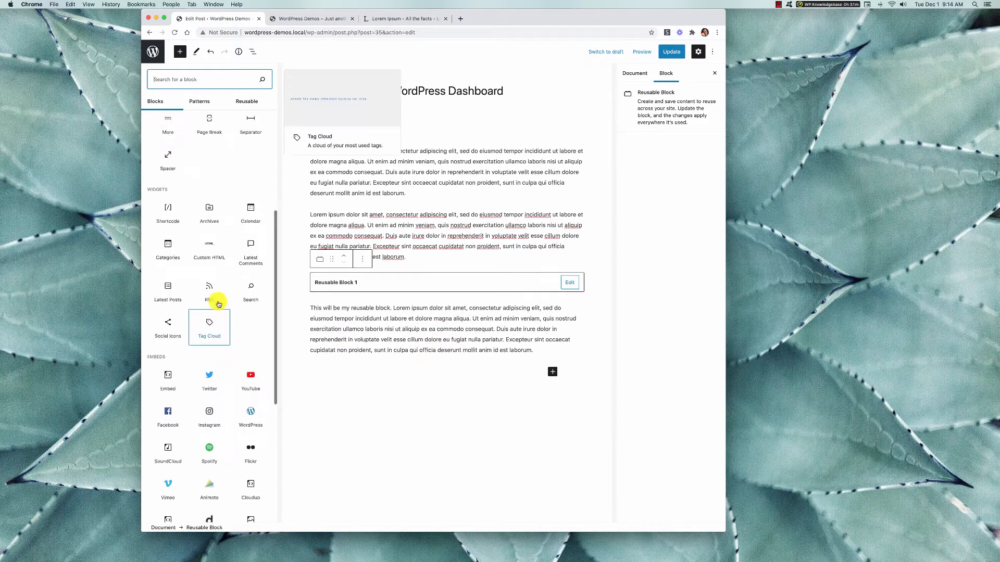
scroll(217, 303, up, 2)
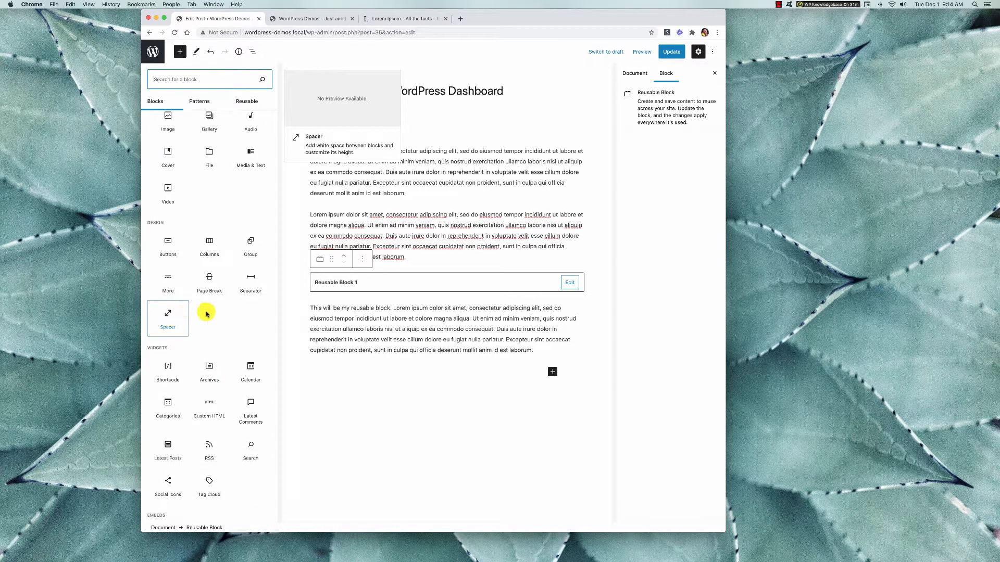
Add an empty paragraph block after the second Lorem ipsum paragraph and another one below the reusable block.
click(418, 258)
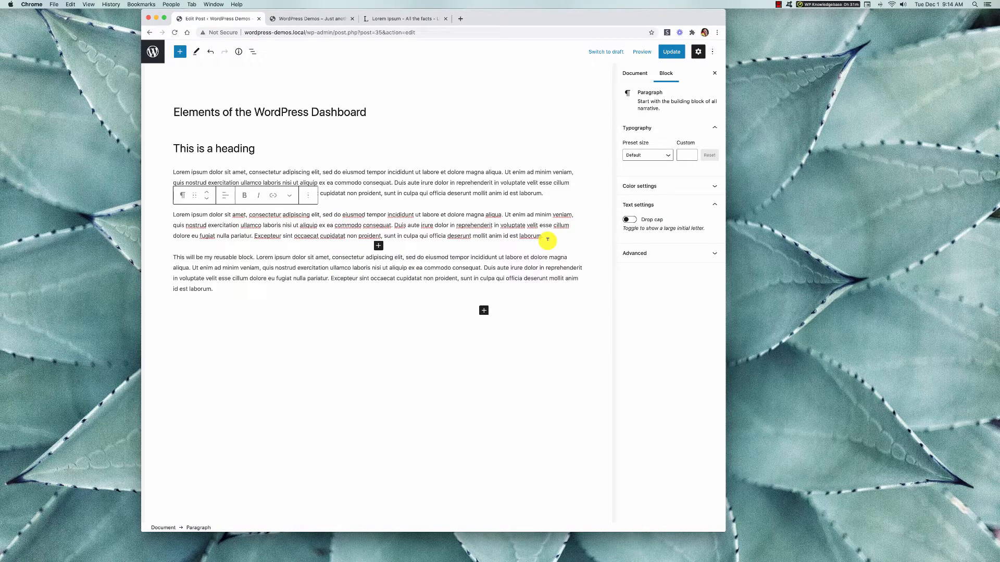
key(Return)
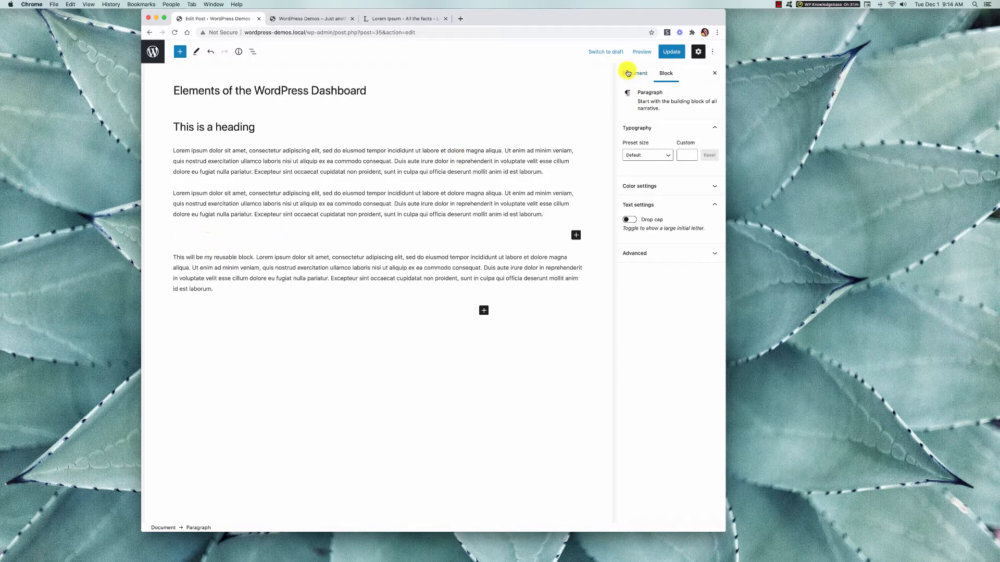
click(267, 304)
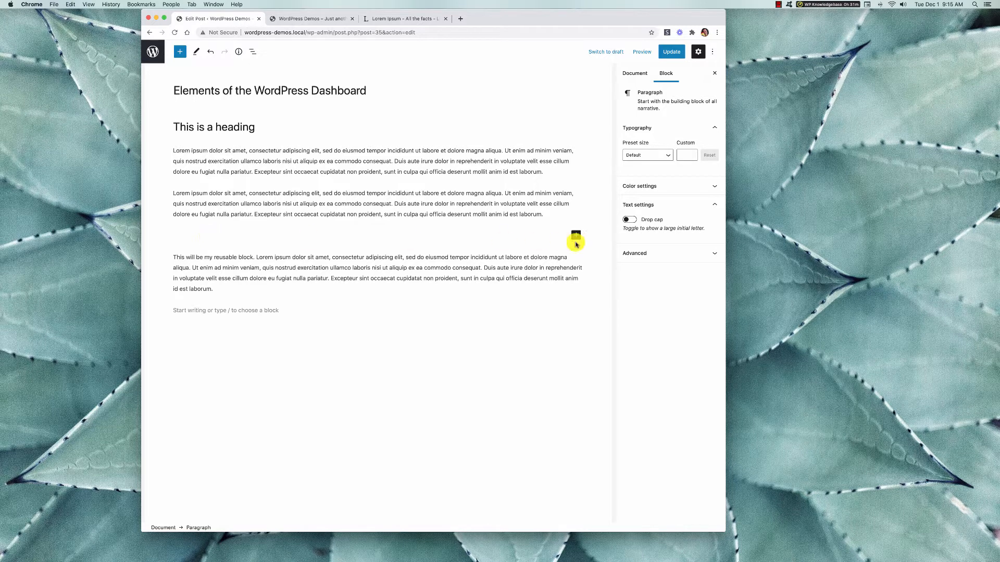
Insert a Spacer block between the second Lorem ipsum paragraph and the reusable block, and reduce its height to about 38 pixels.
click(576, 237)
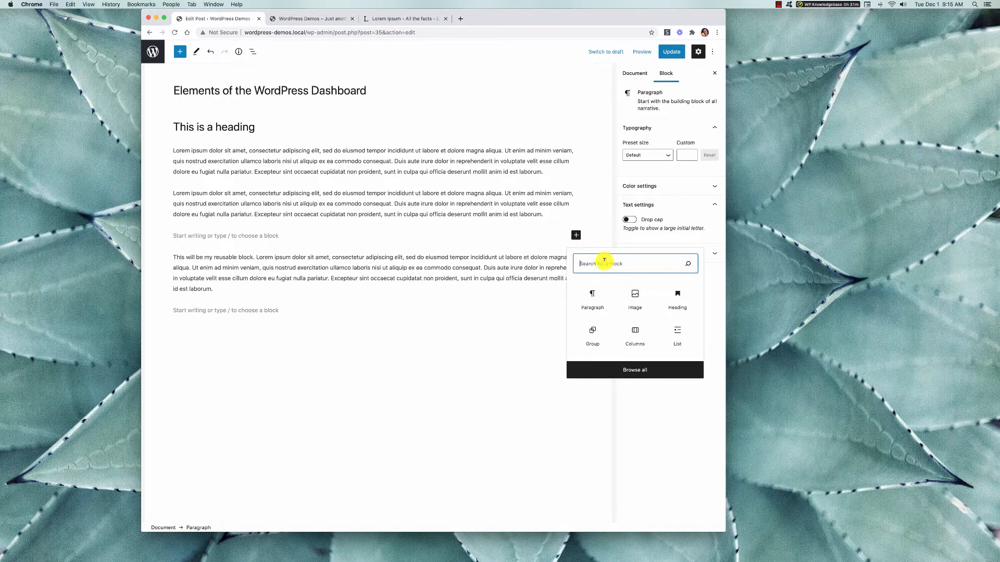
text(spa)
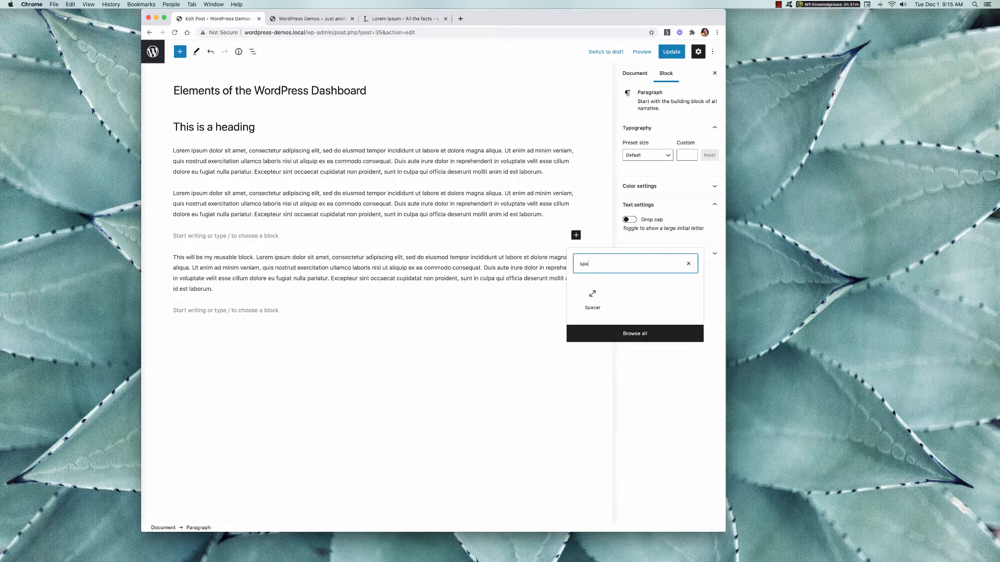
click(598, 296)
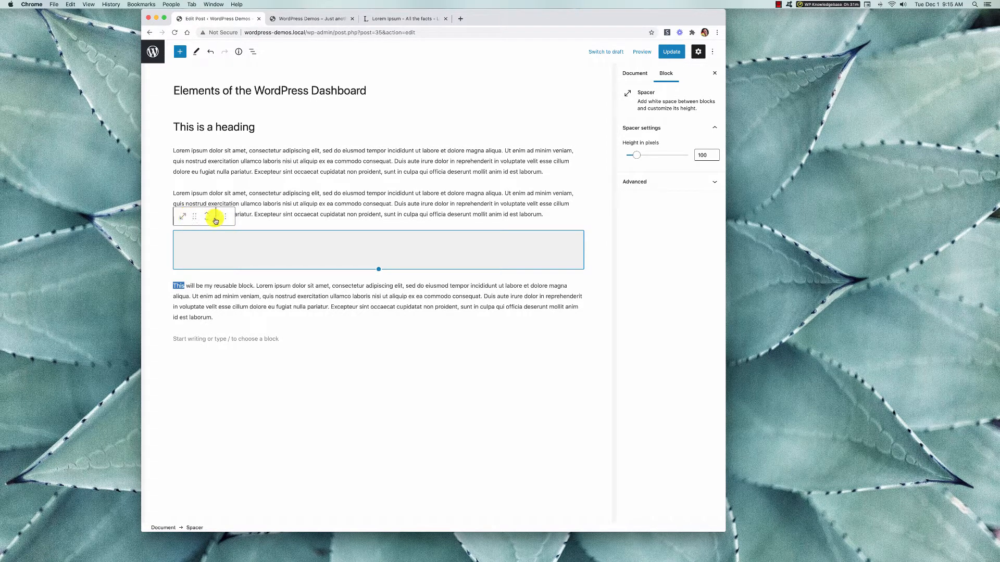
drag(379, 267, 380, 245)
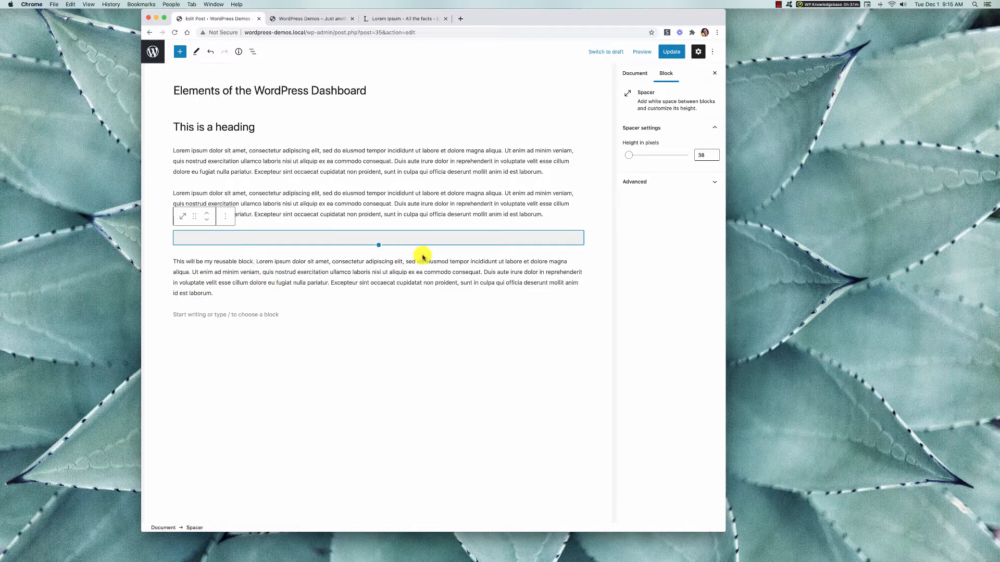
click(420, 266)
click(419, 241)
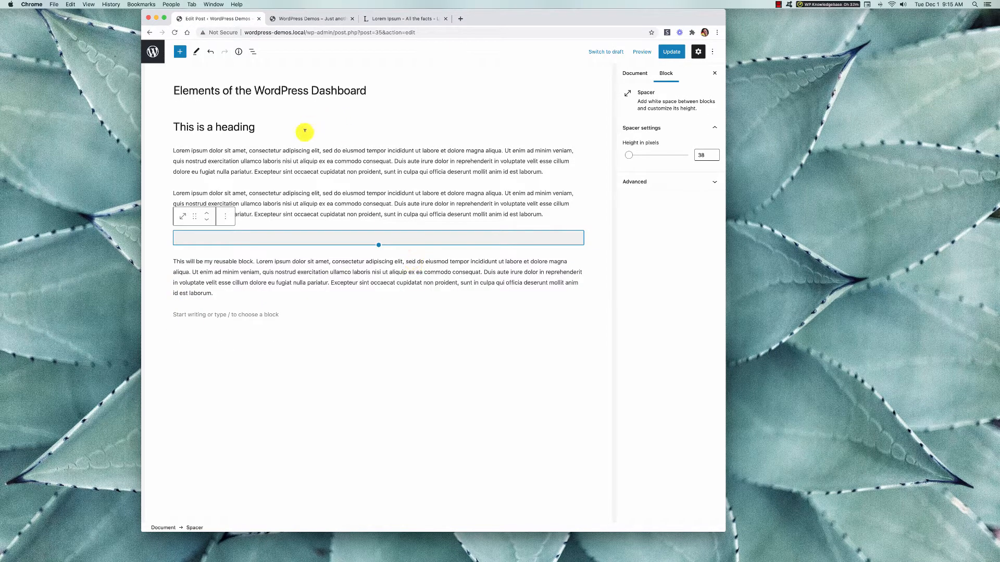
Find the Separator among the design blocks and insert one in the empty paragraph below the reusable block.
click(180, 51)
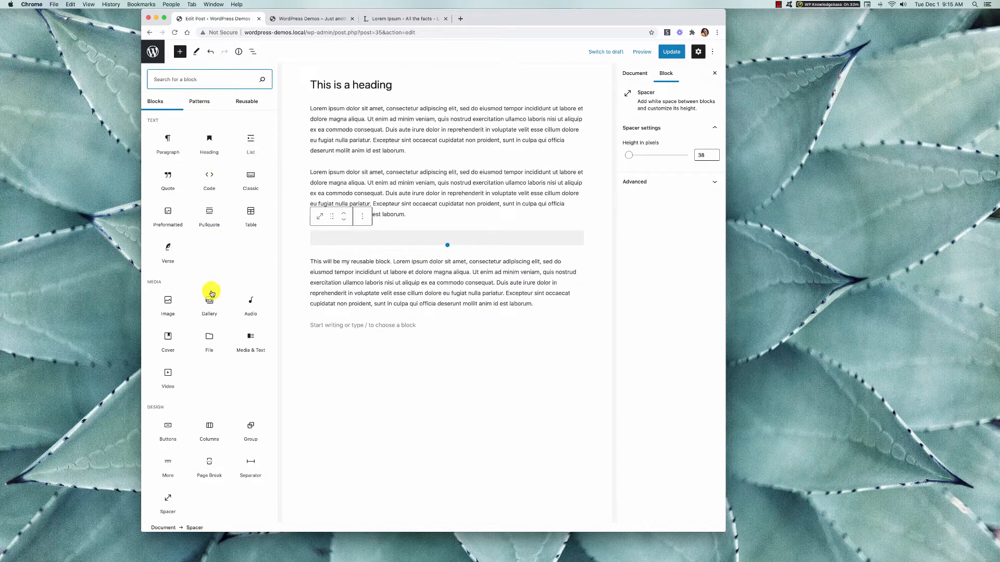
scroll(224, 350, down, 5)
scroll(224, 350, down, 1)
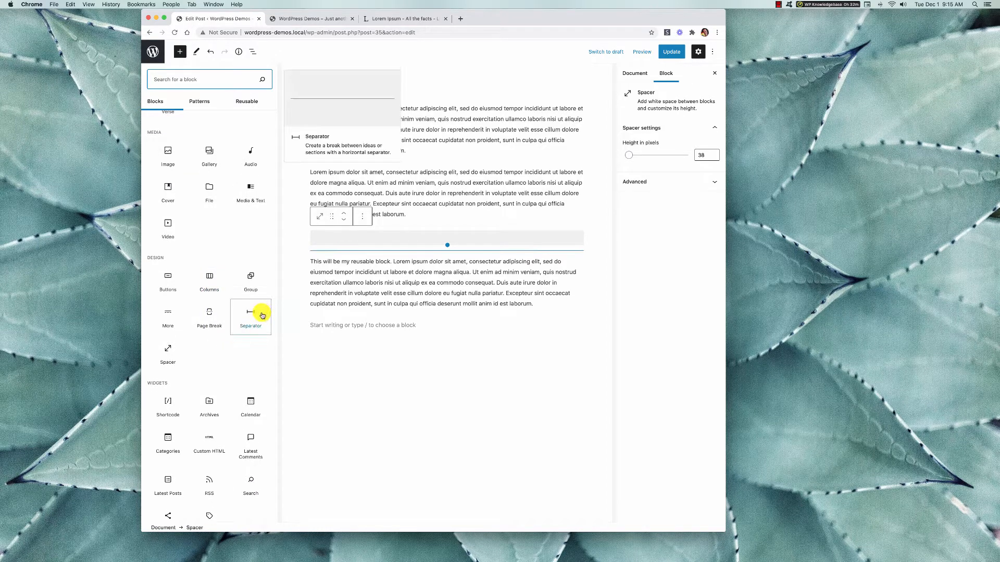
click(412, 328)
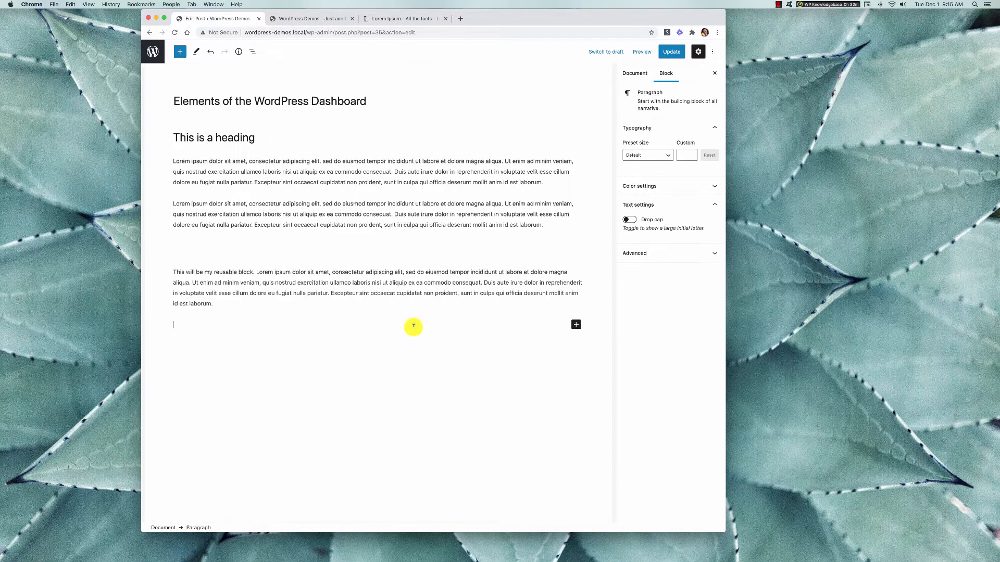
click(576, 325)
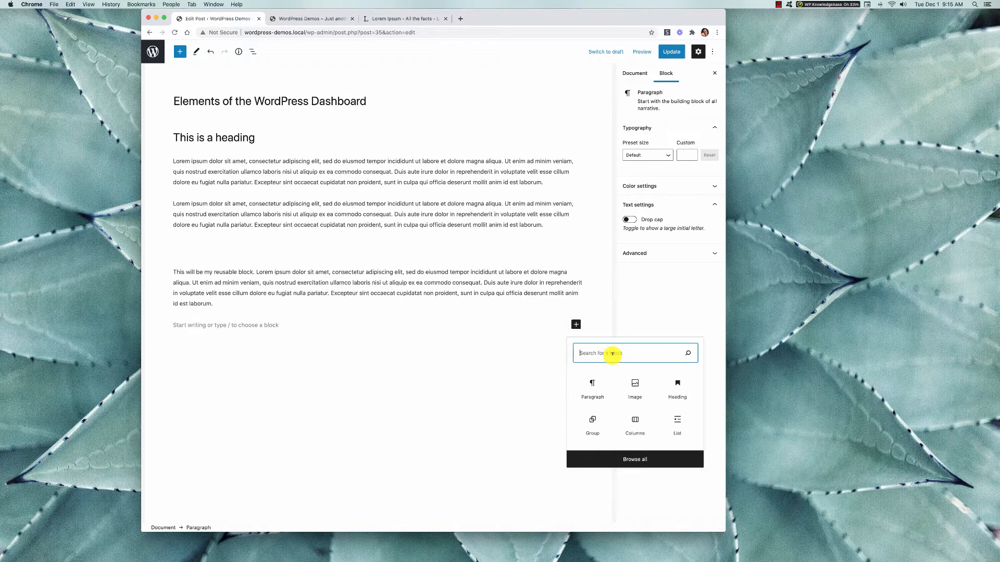
text(sep)
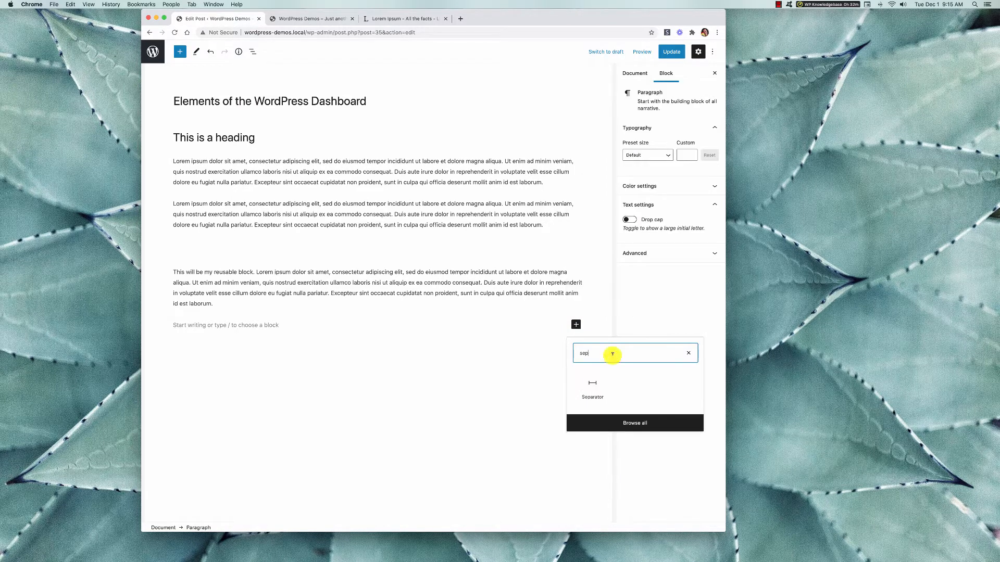
click(593, 387)
click(378, 392)
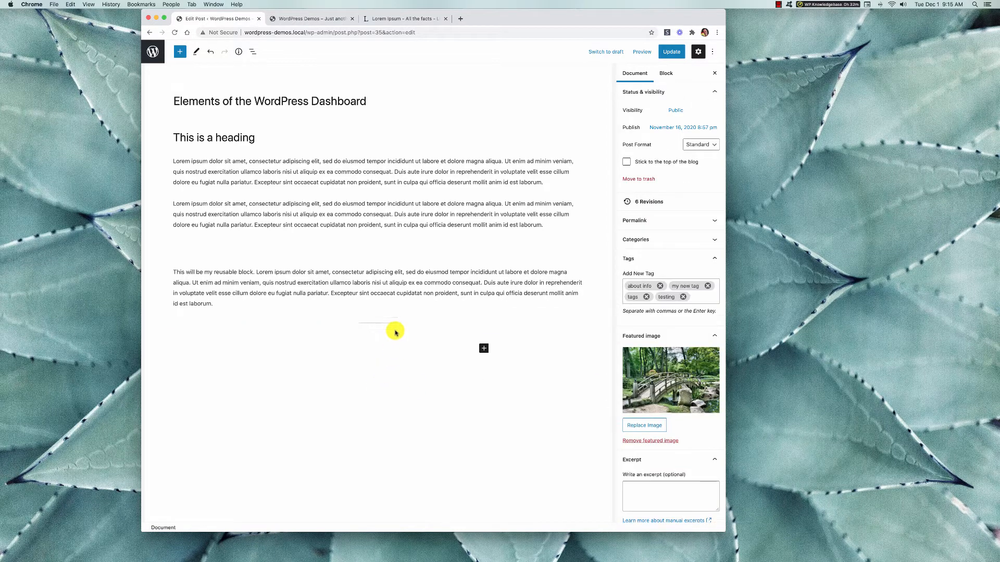
Color the separator red and set its default style to Dots after trying Wide Line.
scroll(389, 370, down, 2)
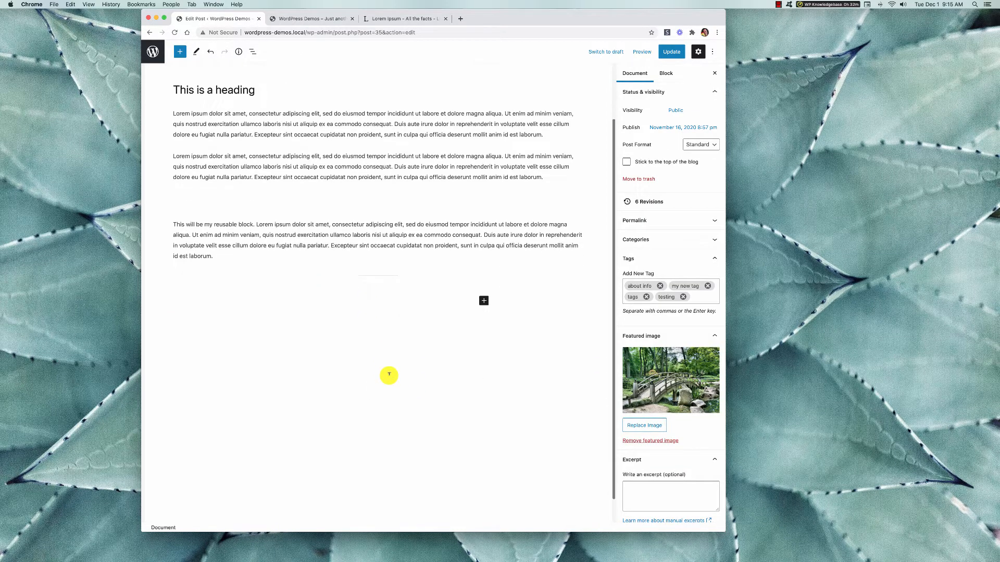
click(386, 272)
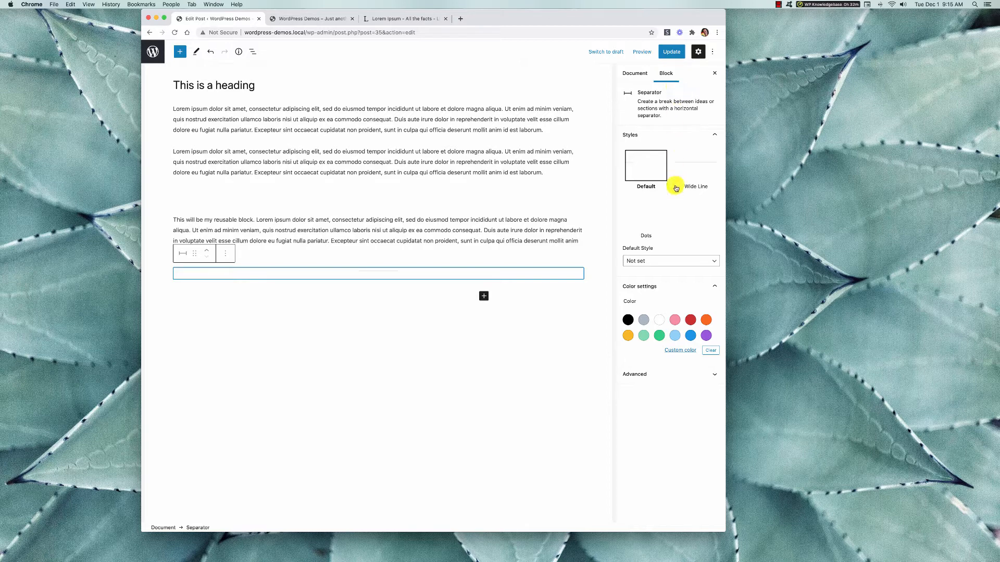
click(653, 262)
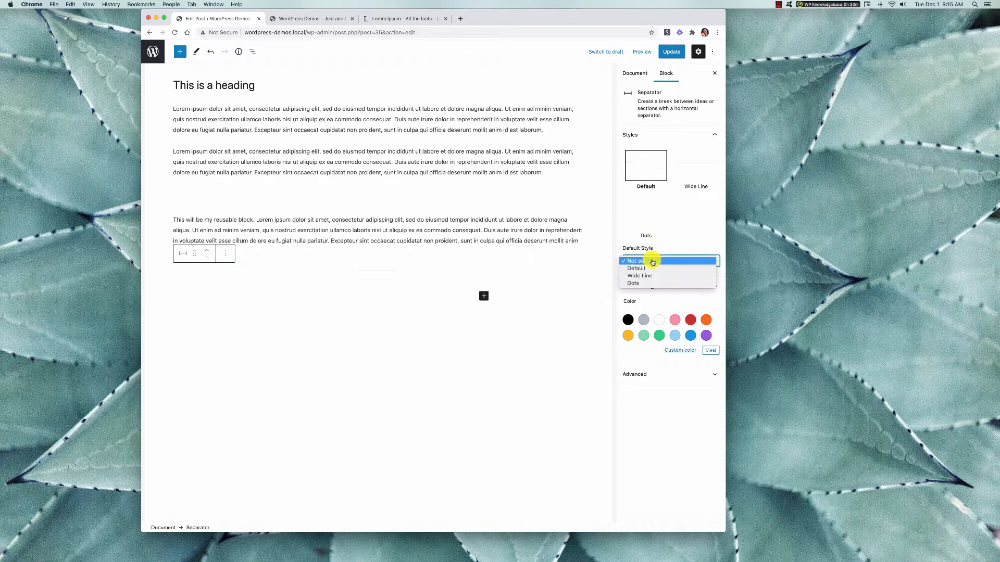
click(653, 276)
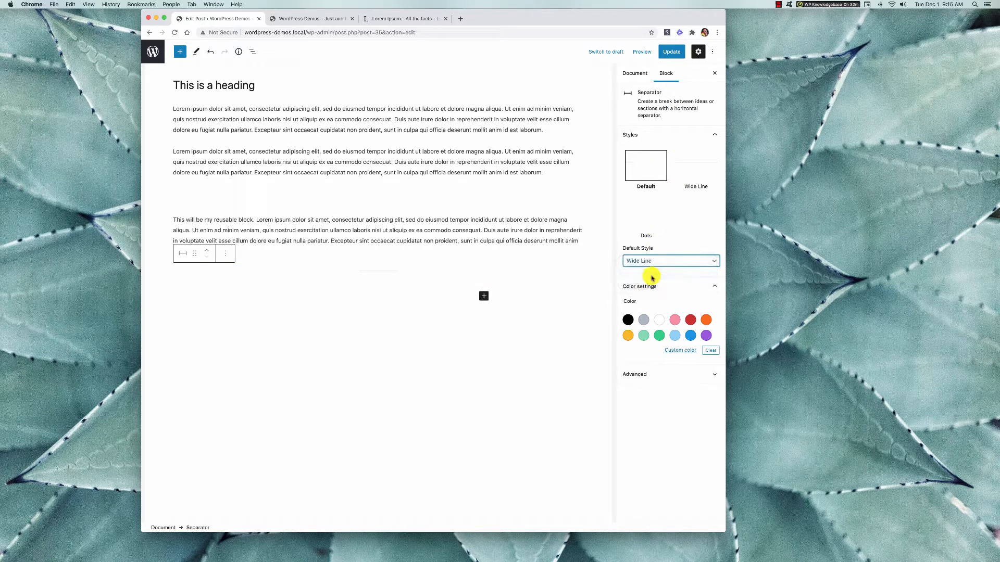
click(690, 320)
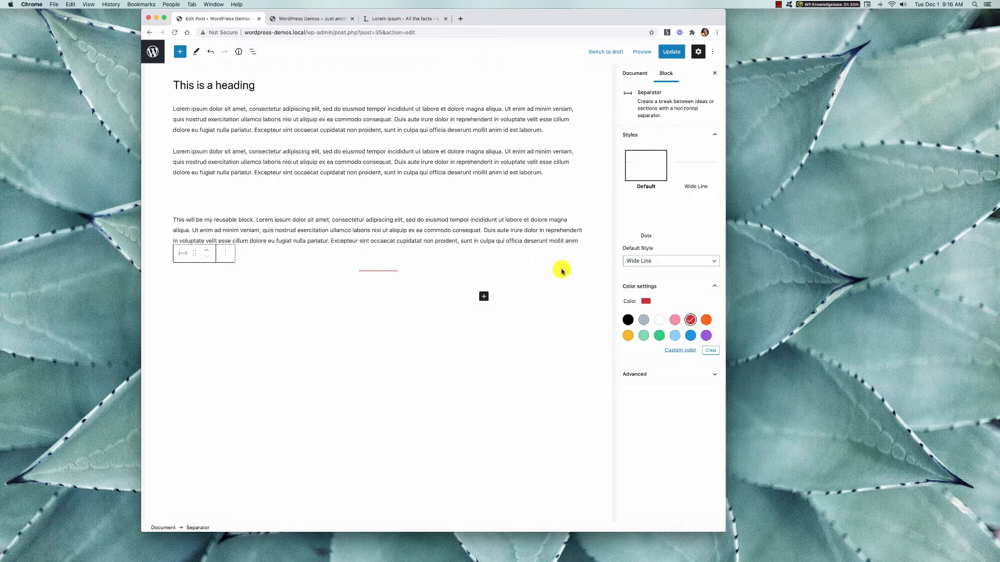
click(657, 263)
click(654, 268)
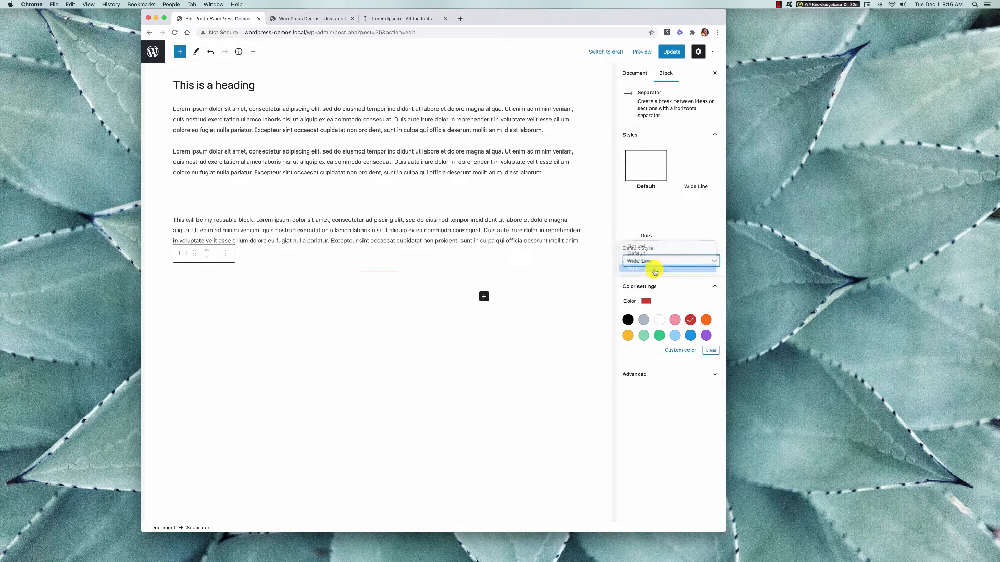
Update the post and preview it in a new tab to check the spacing and the red separator.
click(675, 52)
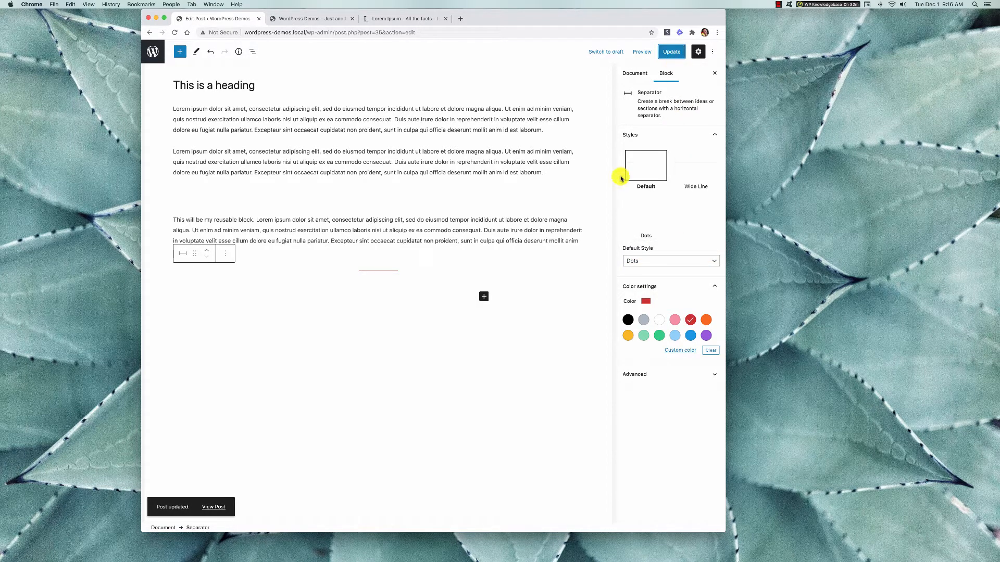
click(642, 52)
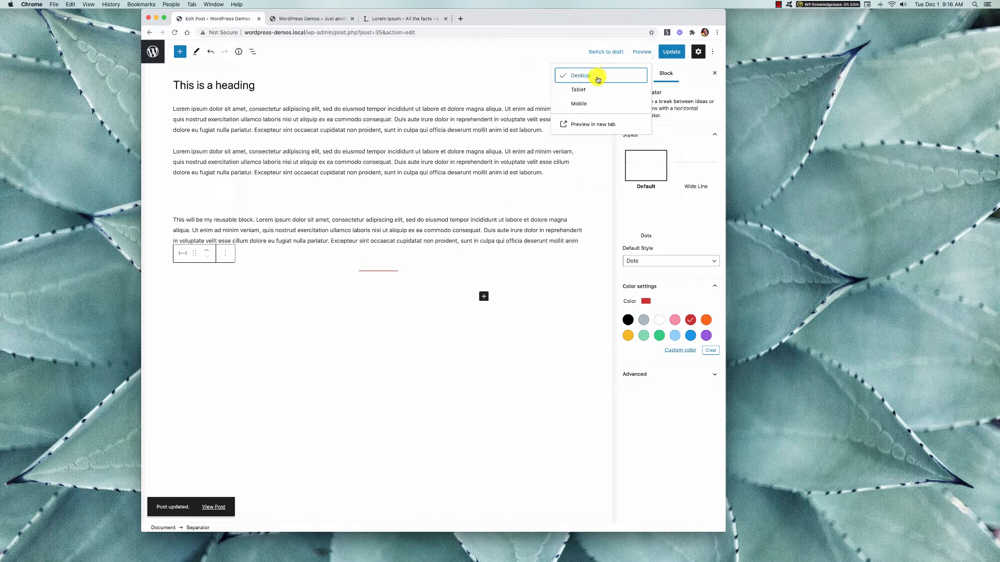
click(588, 125)
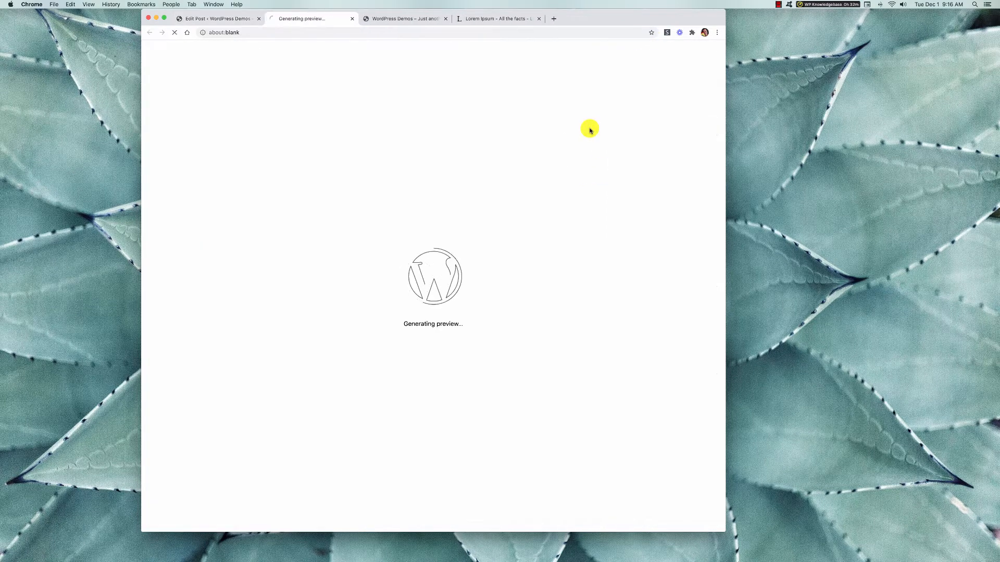
scroll(373, 384, down, 10)
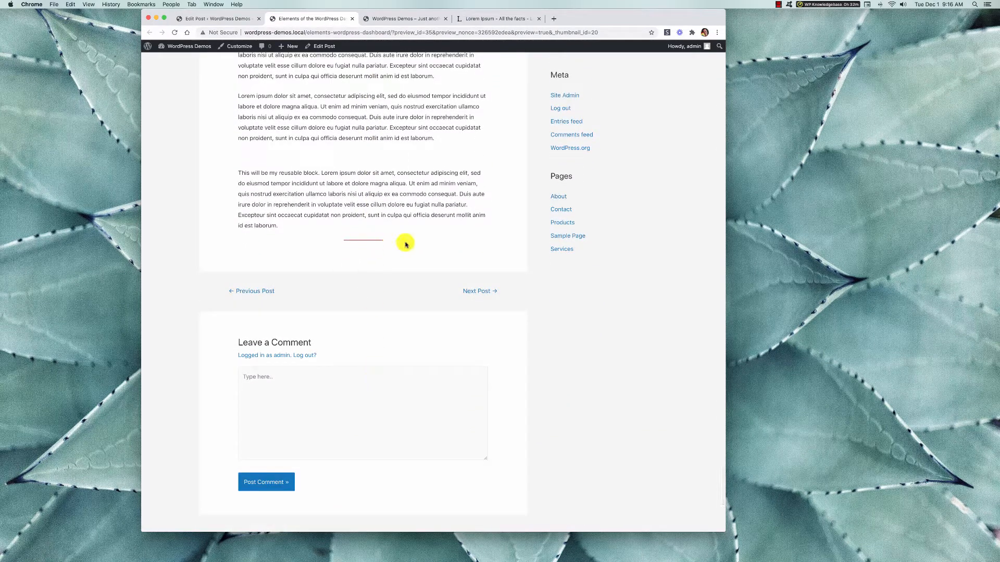
scroll(376, 245, up, 10)
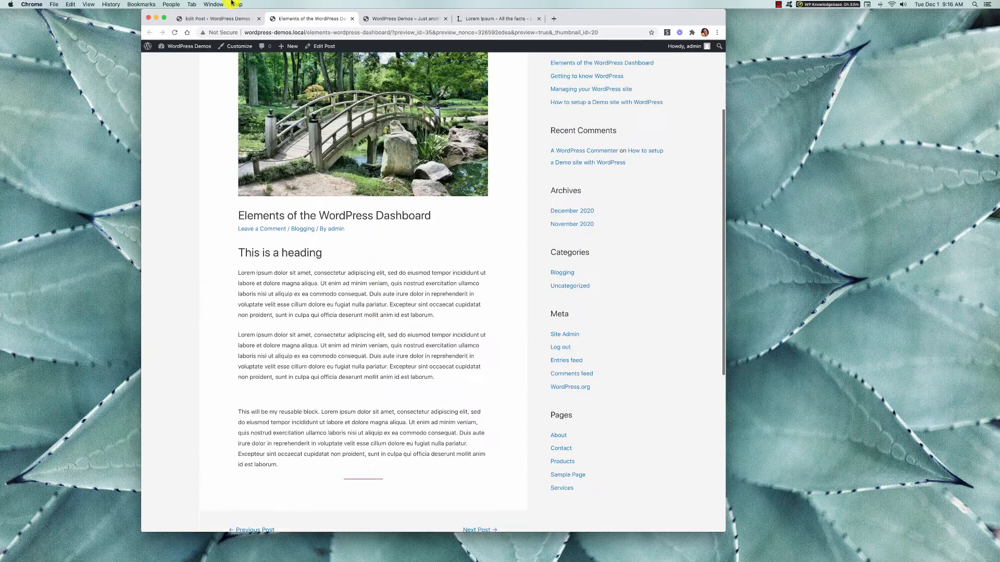
Return to the post editor and review the settings of the reusable block, the separator and the spacer.
click(219, 18)
click(518, 229)
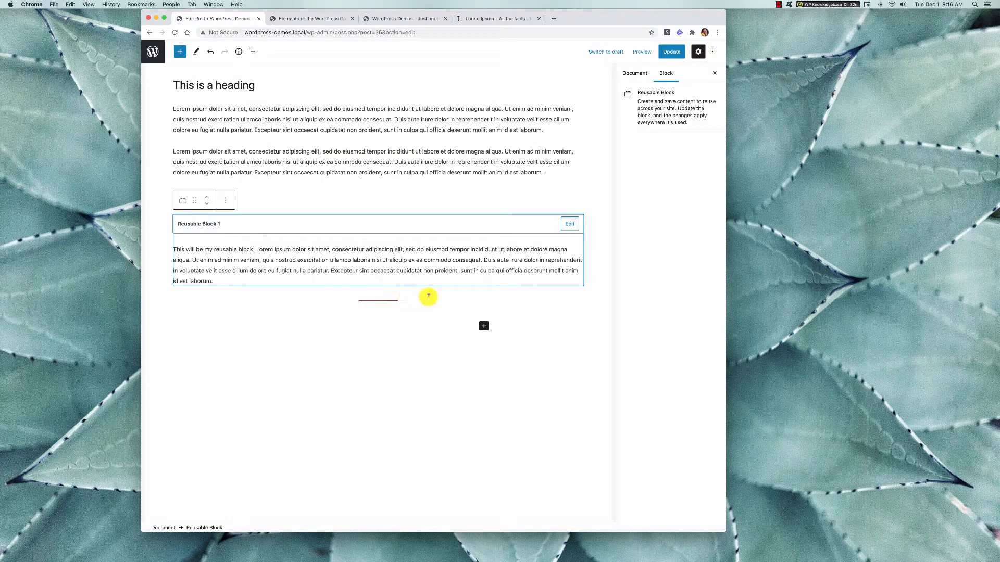
click(369, 302)
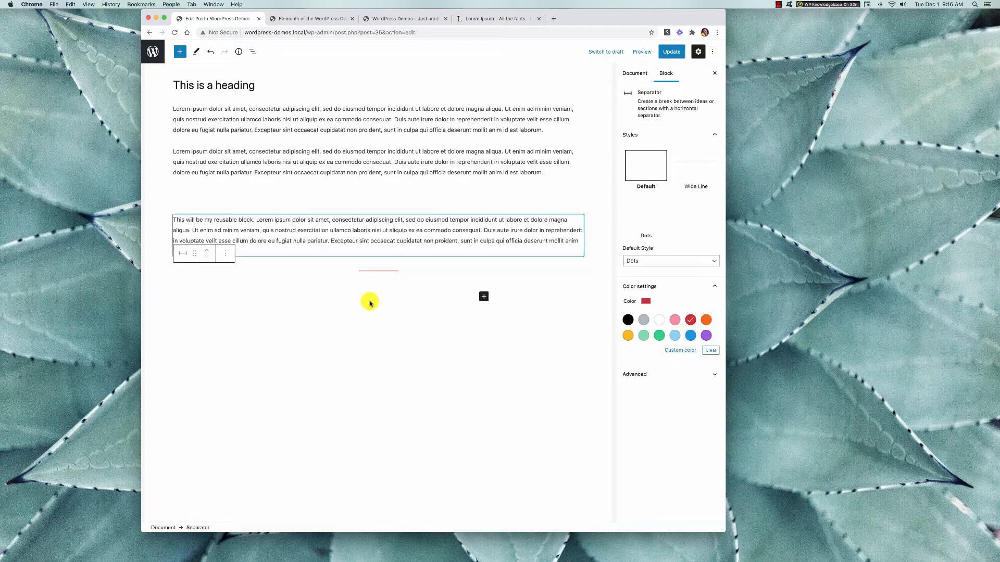
click(460, 200)
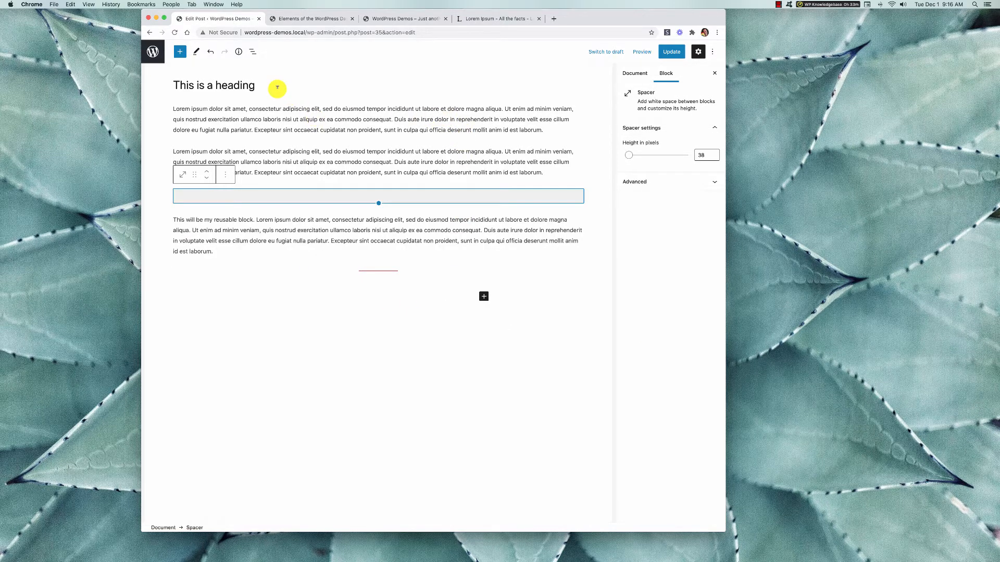
Set the "This is a heading" block to the Large preset size and give it a red text color.
click(245, 86)
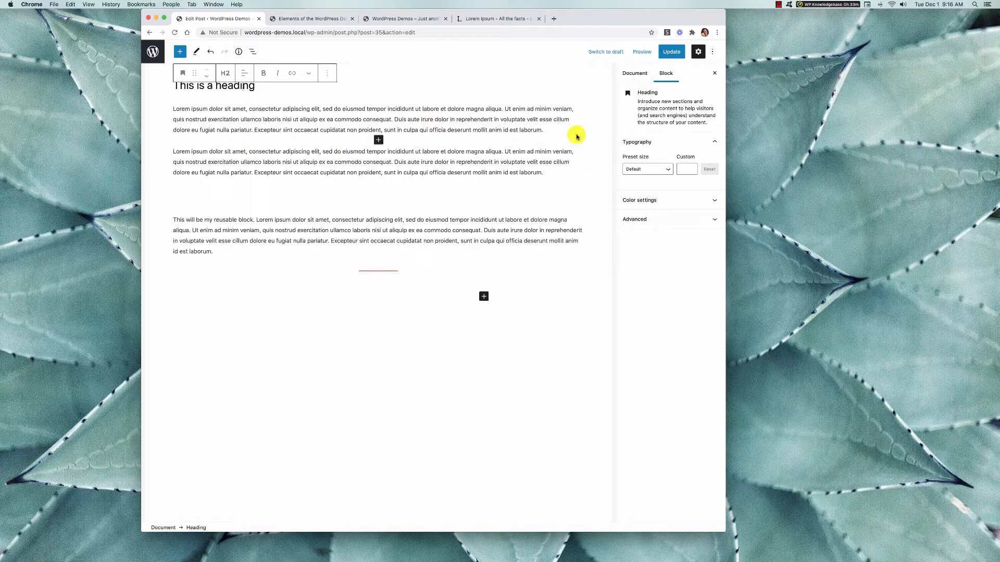
click(668, 172)
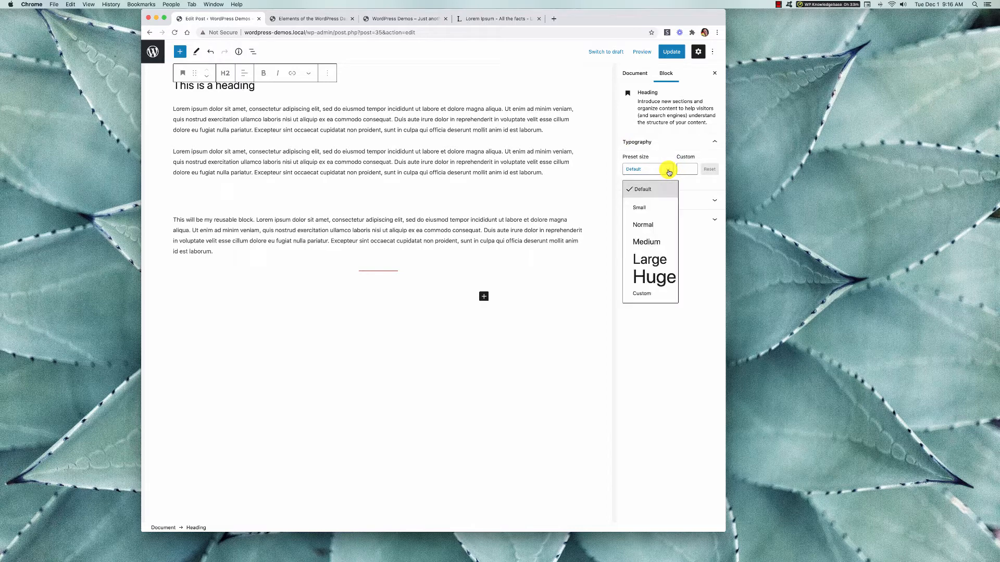
click(654, 259)
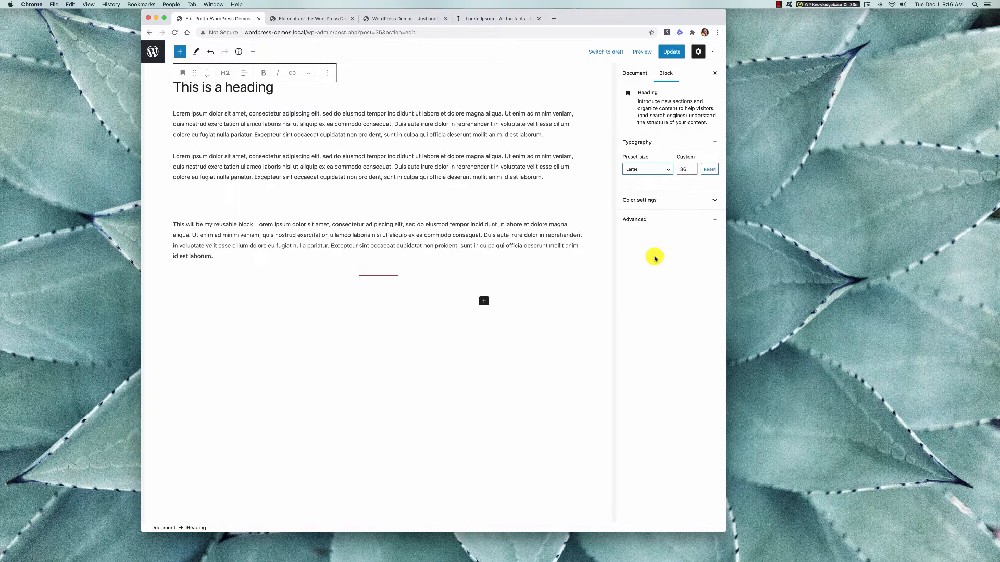
click(671, 201)
click(691, 233)
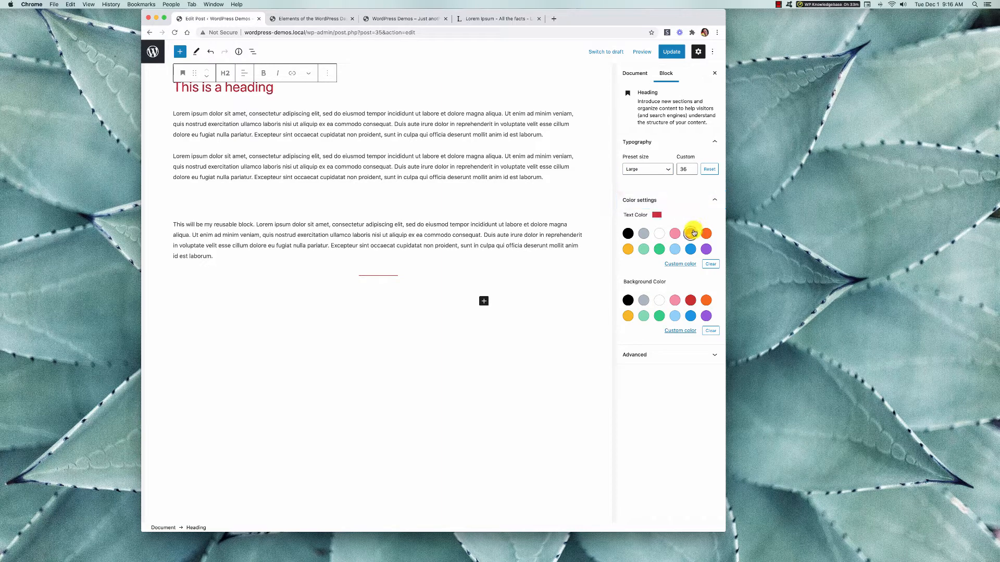
click(427, 165)
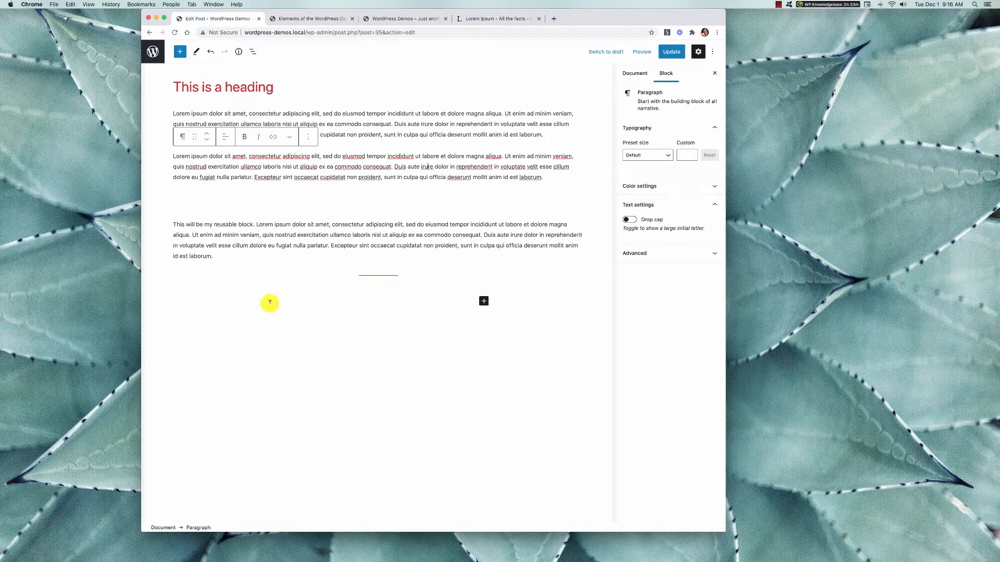
Add an Image block below the separator and fill it with the bridge picture from the media library.
click(483, 302)
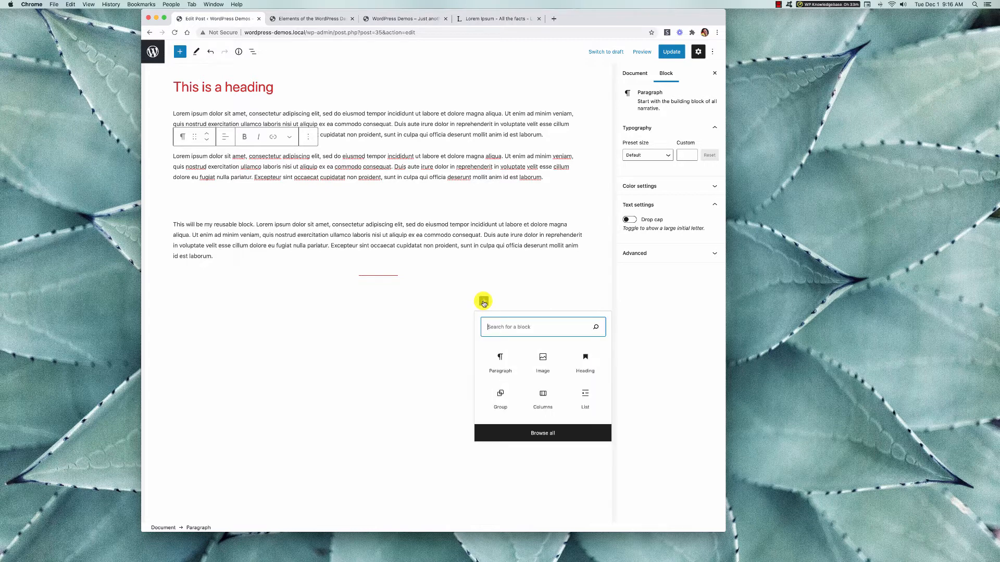
click(541, 365)
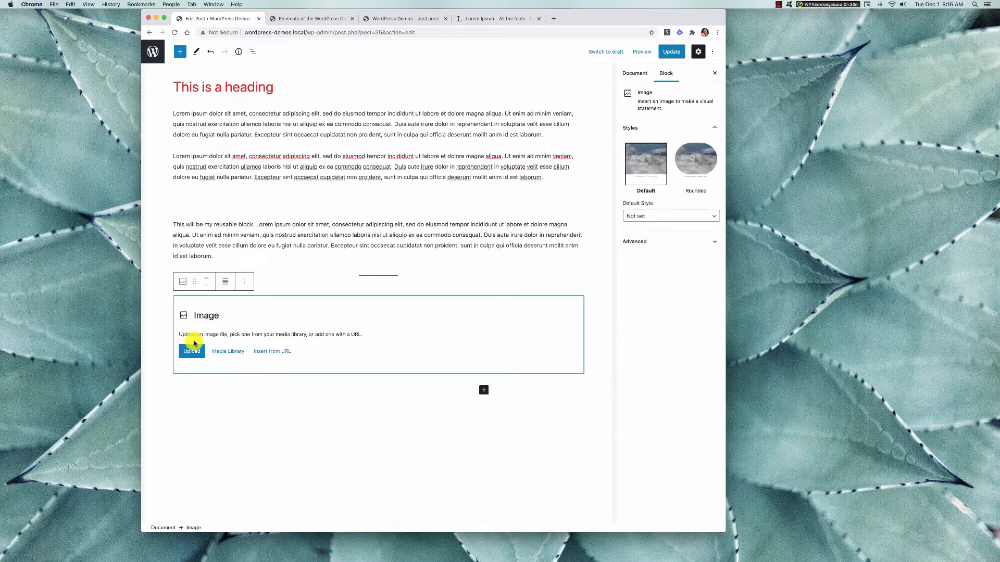
click(228, 351)
click(306, 157)
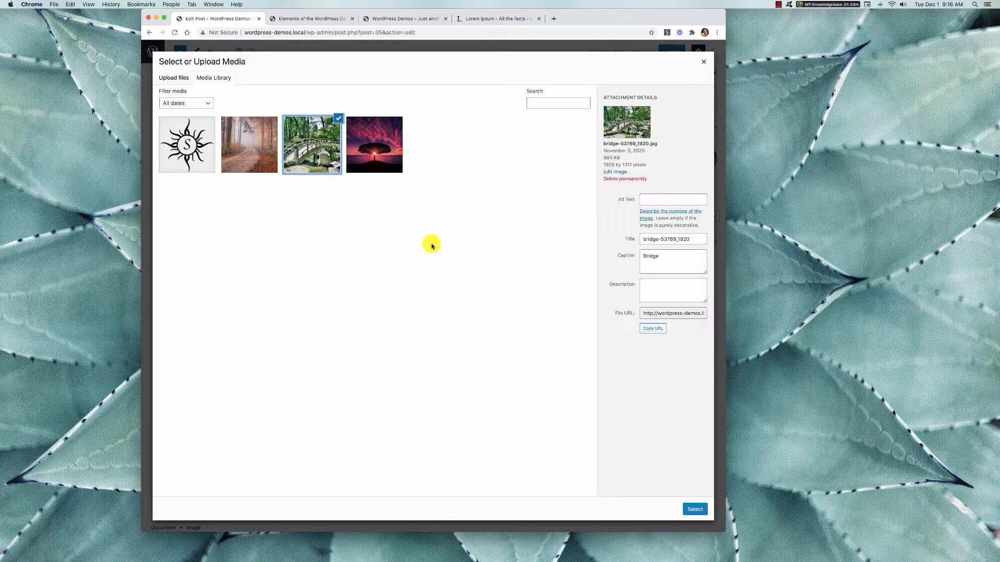
click(690, 508)
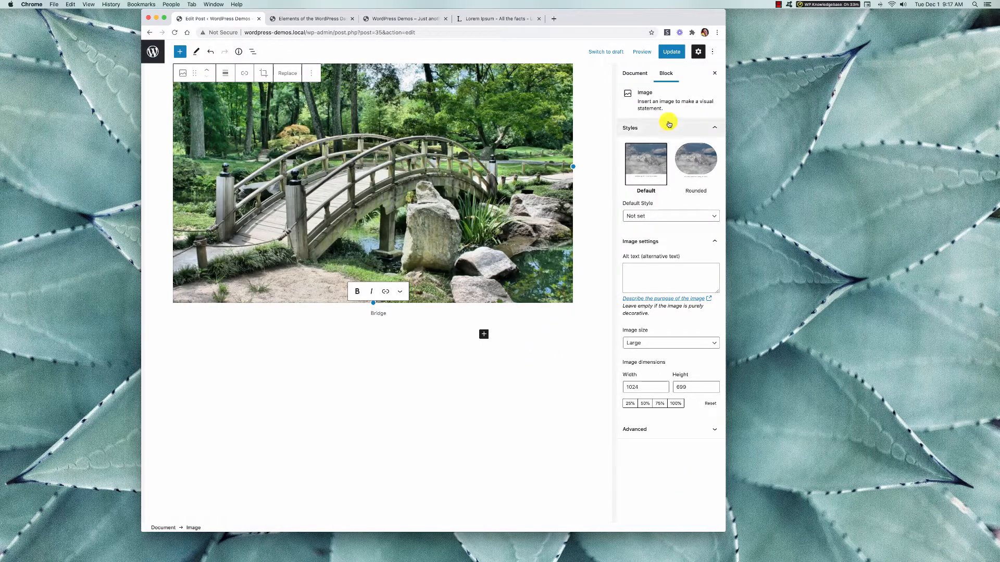
scroll(502, 223, up, 6)
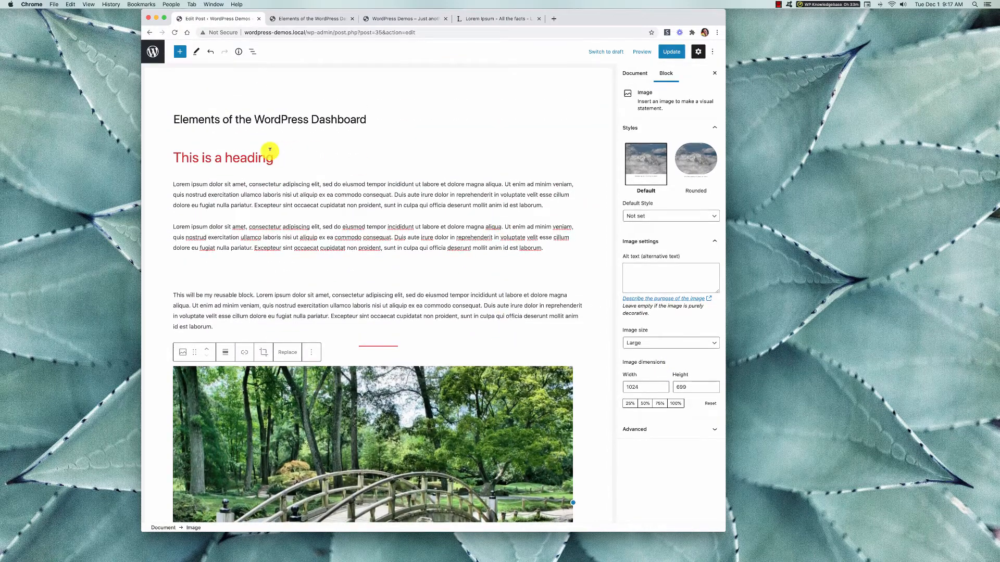
Compare the document settings of the post with the block settings of the lorem ipsum paragraphs.
click(293, 205)
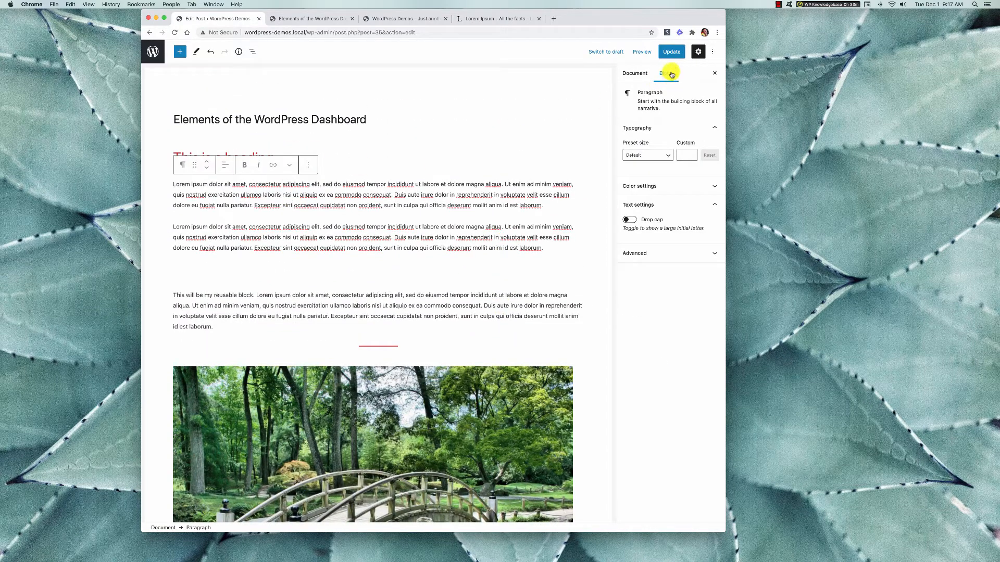
click(635, 73)
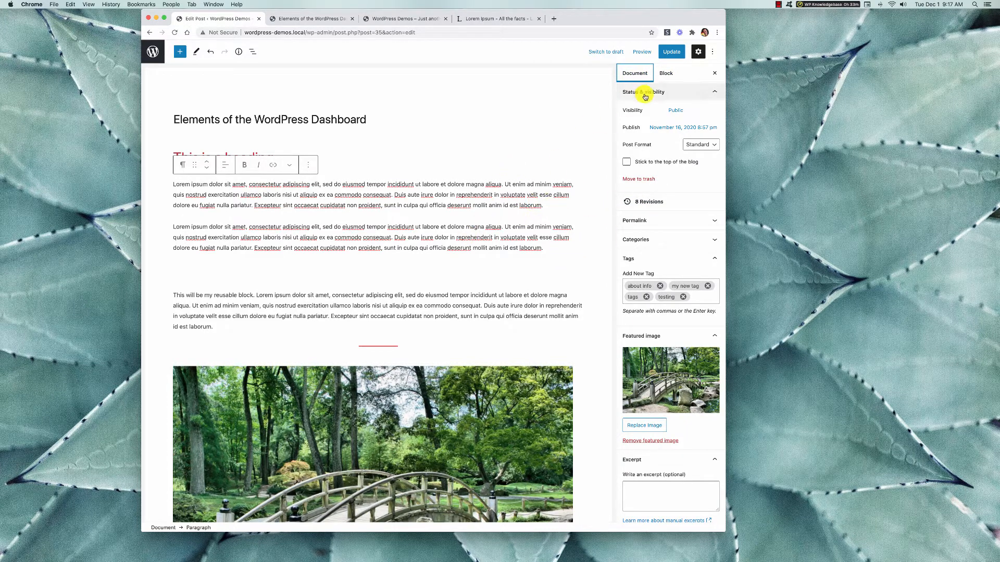
click(666, 73)
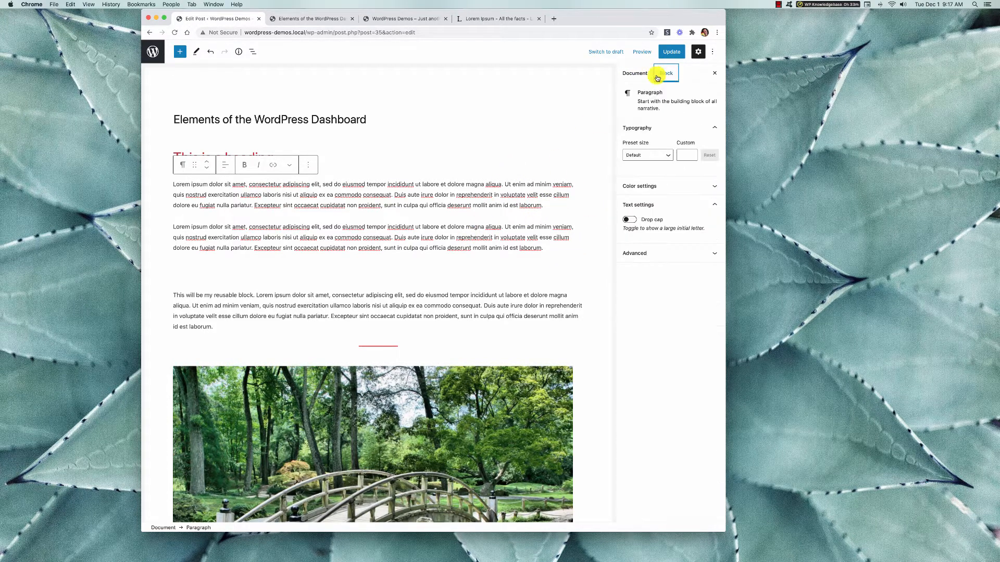
click(390, 237)
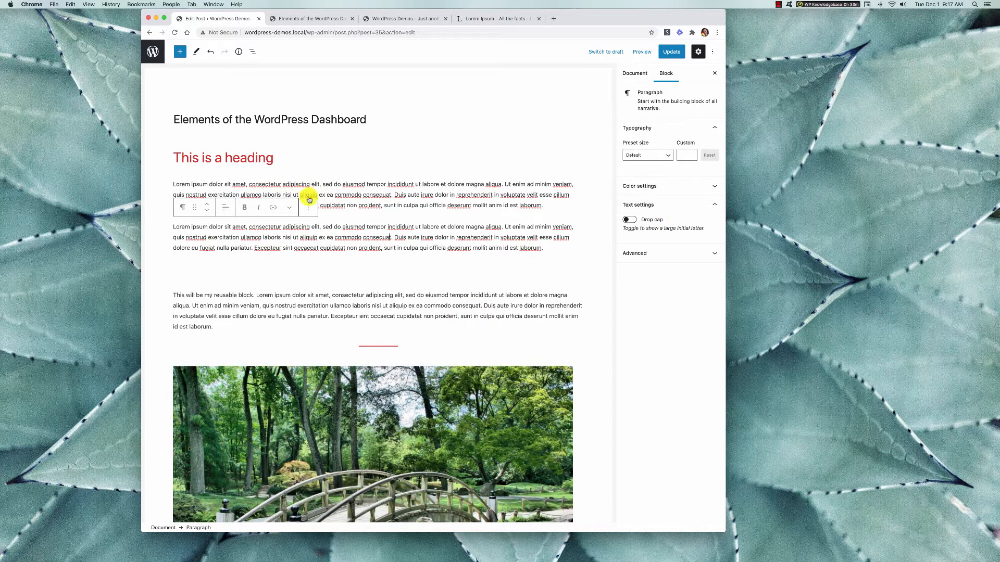
Check the post's layout from the title to the bridge image and update the post.
scroll(333, 241, down, 2)
scroll(334, 241, down, 10)
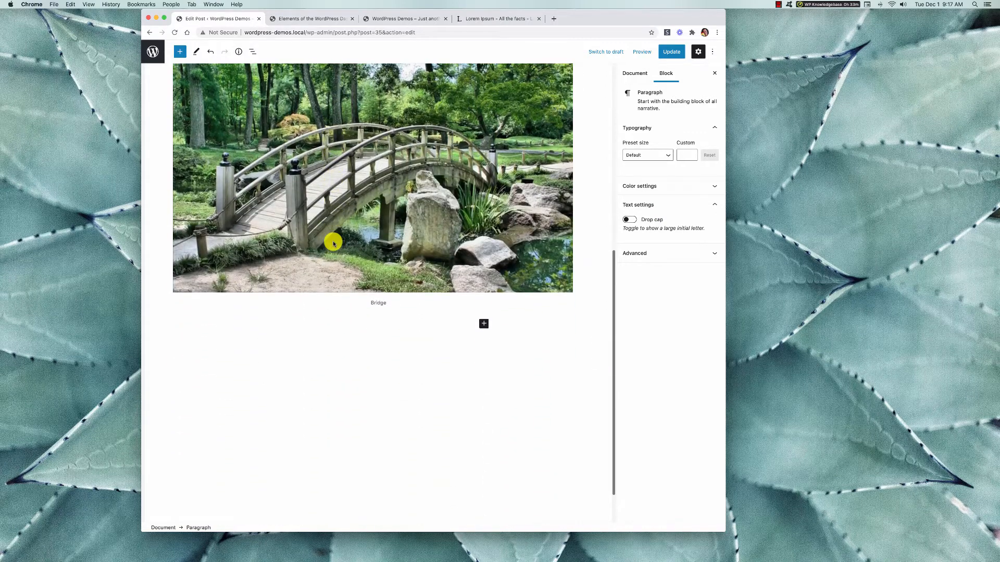
scroll(334, 243, up, 10)
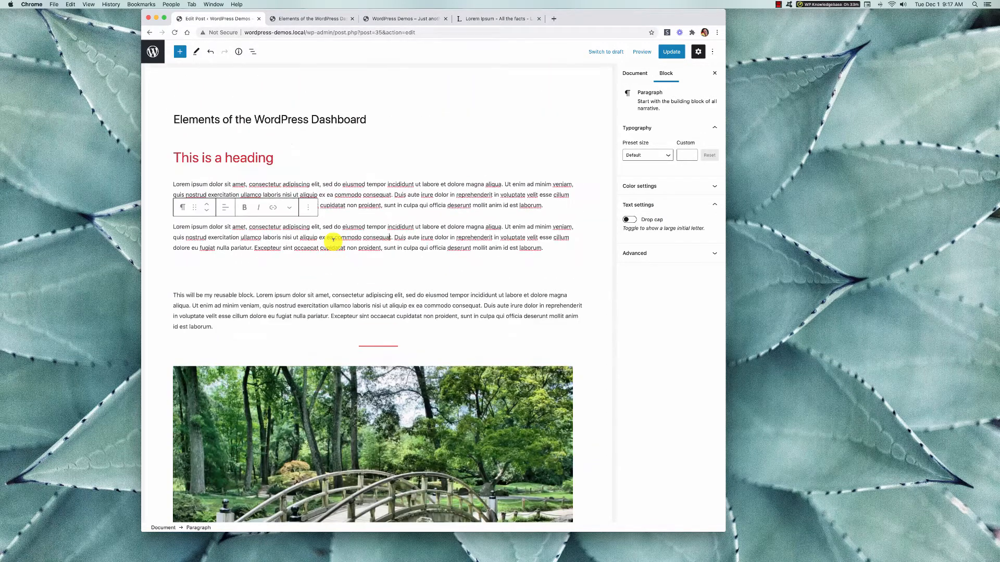
scroll(334, 240, down, 2)
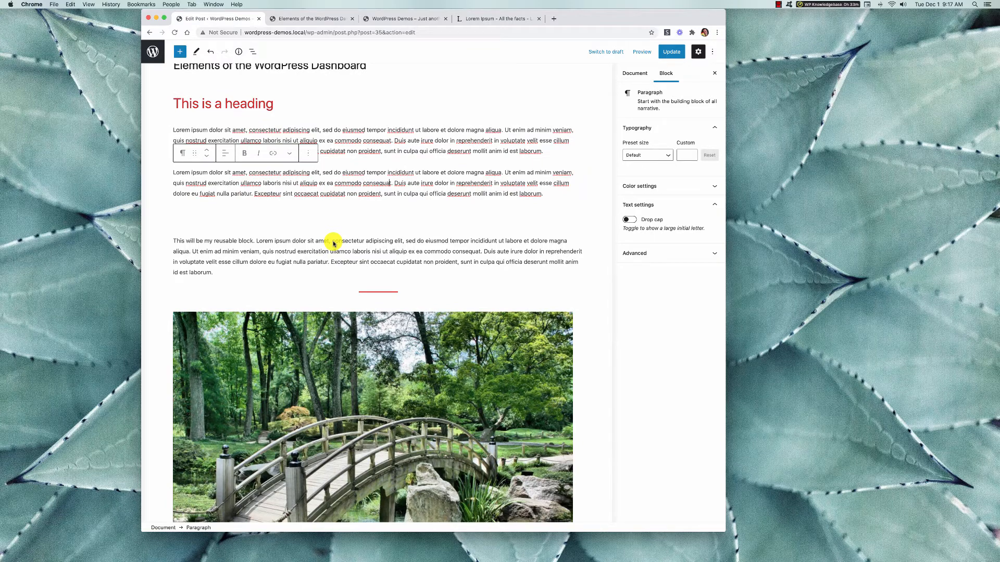
scroll(333, 241, up, 2)
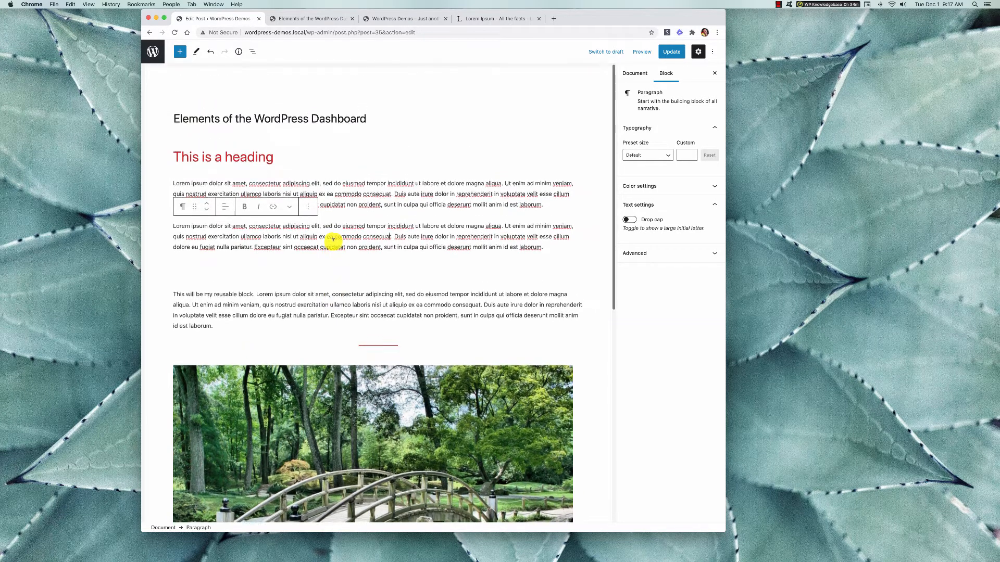
click(668, 54)
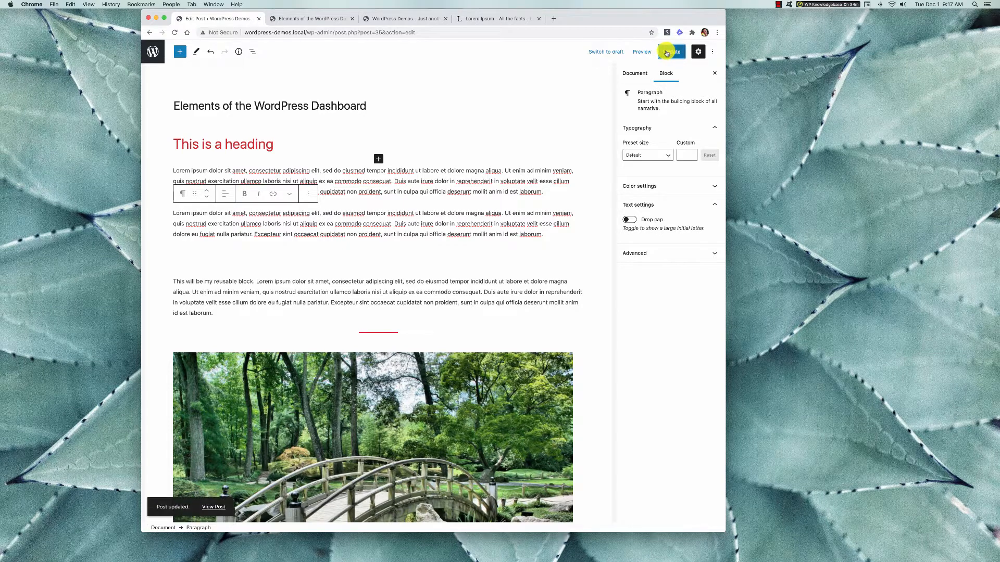
Find the Gallery block and insert it between the second lorem ipsum paragraph and the spacer.
click(179, 52)
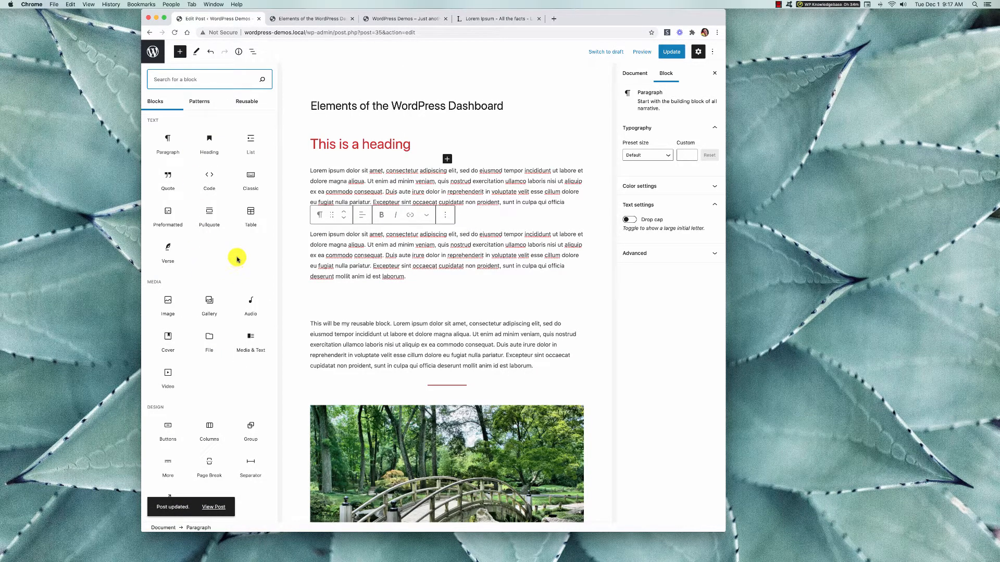
scroll(237, 259, down, 5)
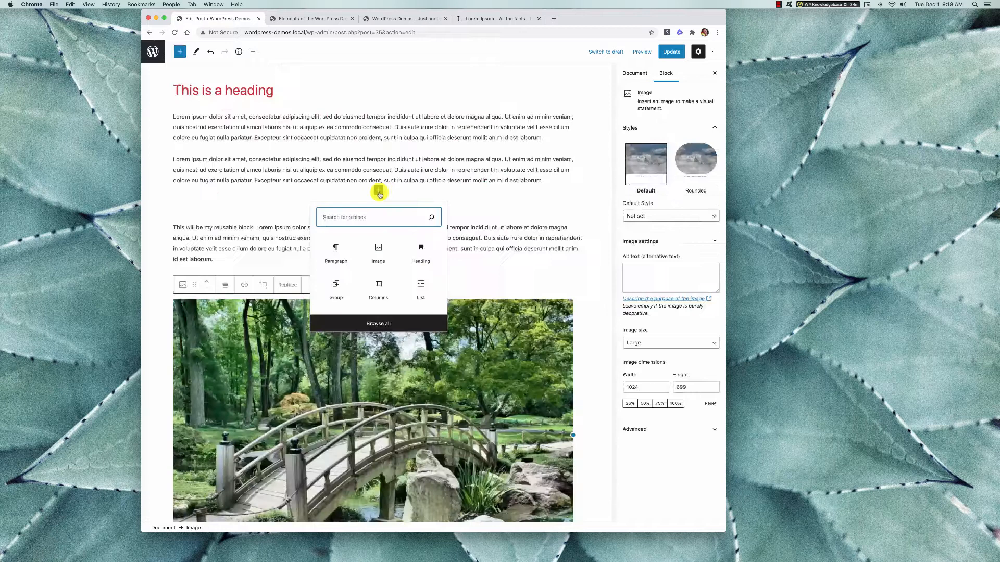
text(ga)
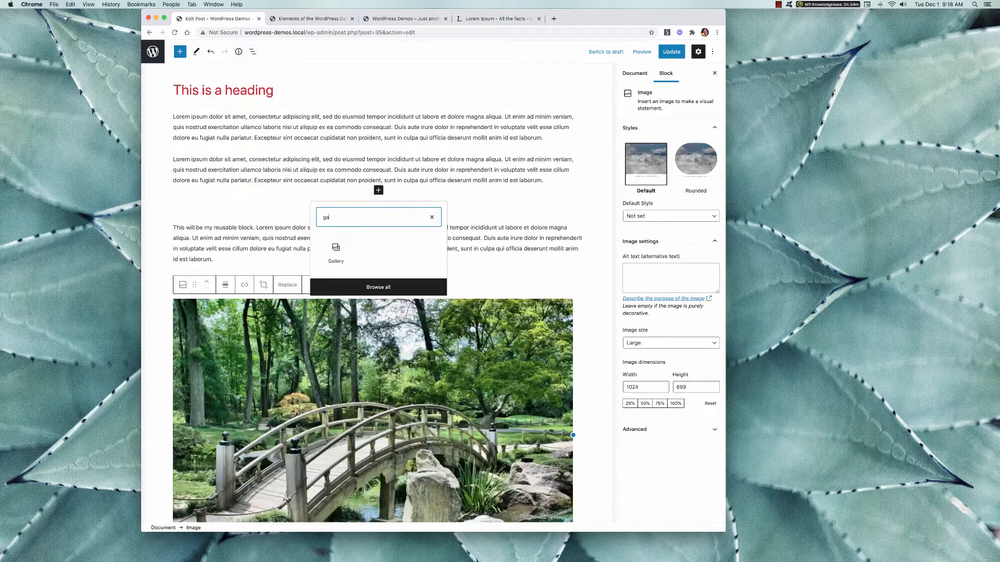
click(336, 251)
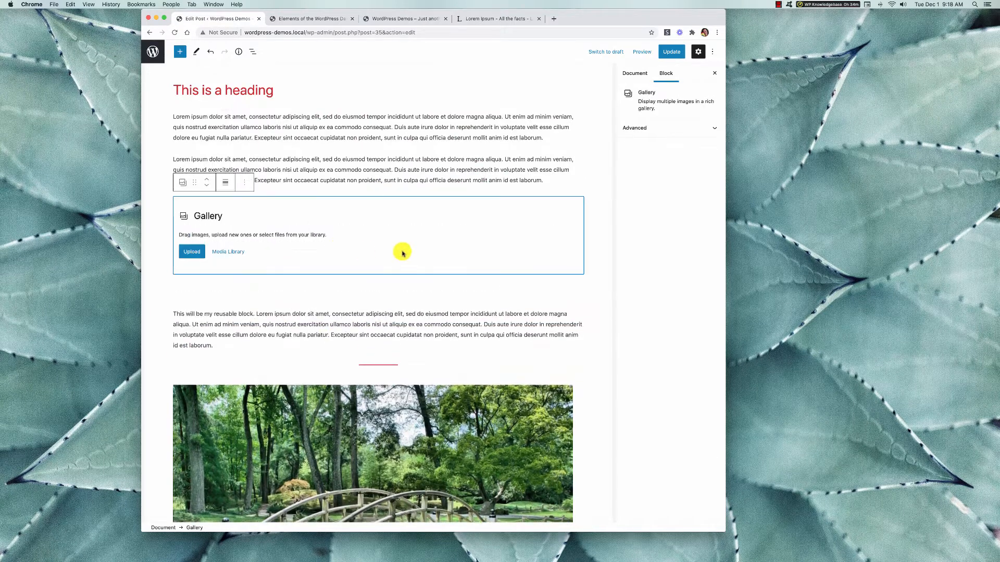
Fill the gallery with the Road, Bridge and Tree images from the media library.
click(221, 252)
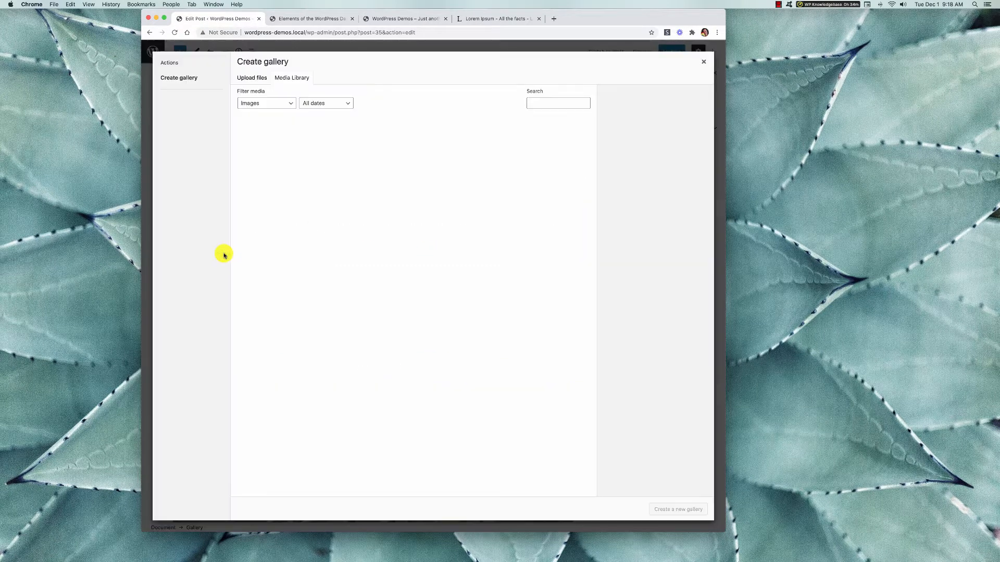
click(308, 160)
click(376, 156)
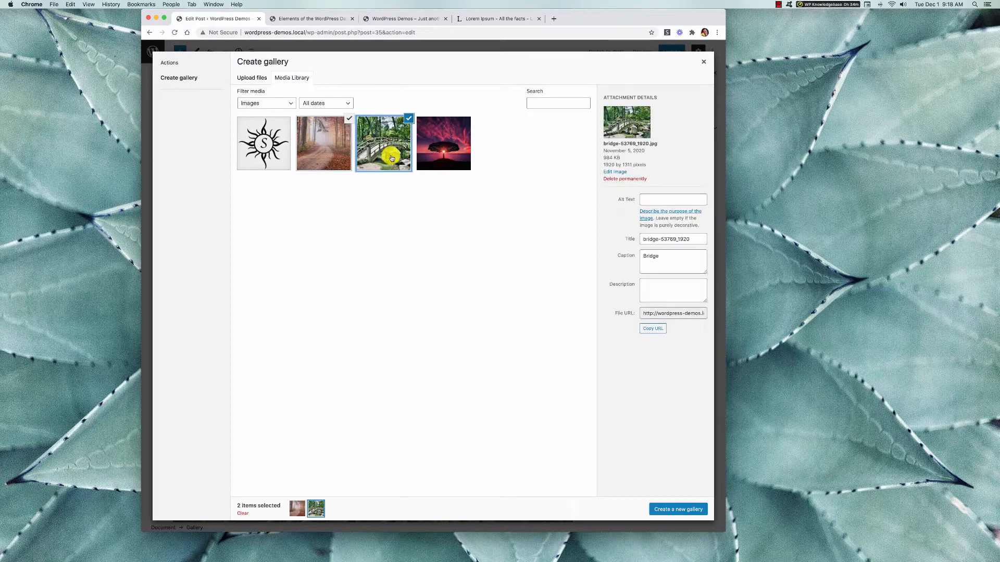
click(446, 151)
click(669, 509)
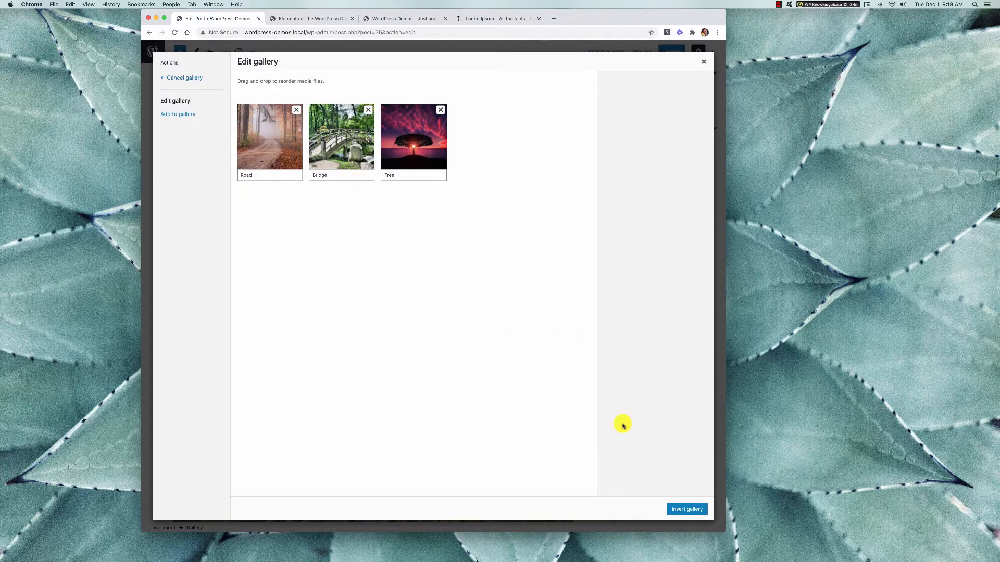
click(676, 510)
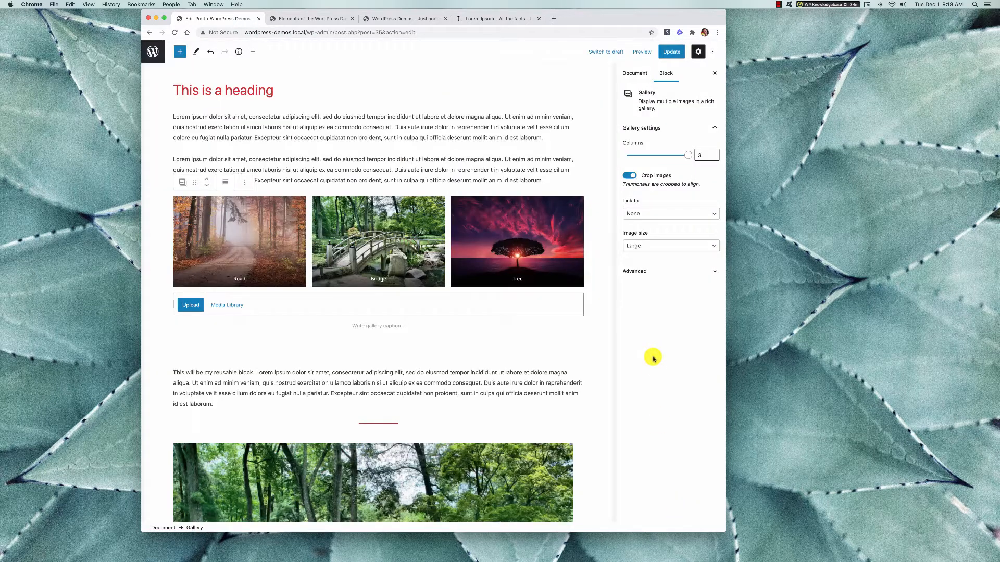
Check the gallery in the post, and browse the available text, media, design, widget and reusable blocks.
scroll(553, 350, up, 2)
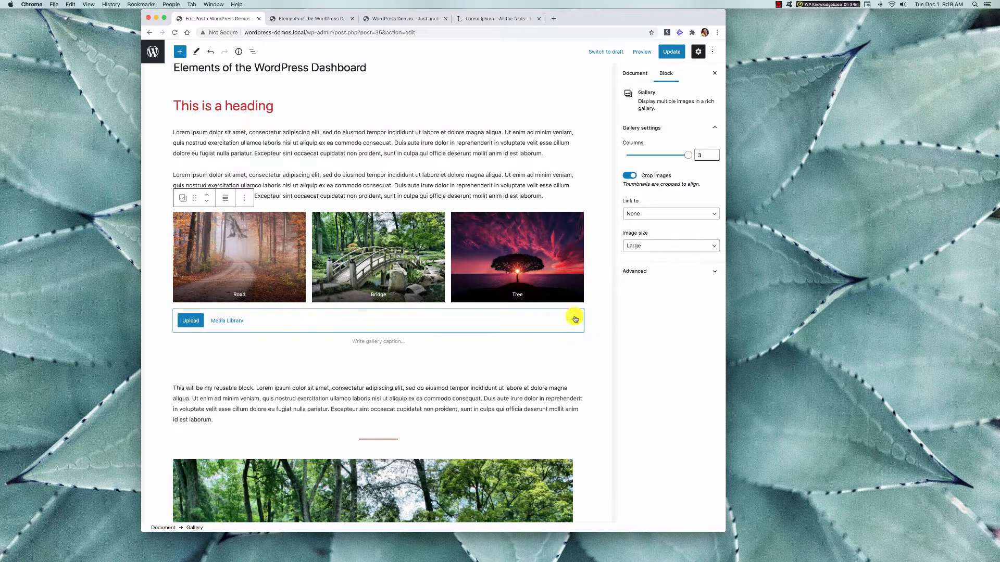
scroll(550, 197, down, 2)
scroll(551, 196, up, 4)
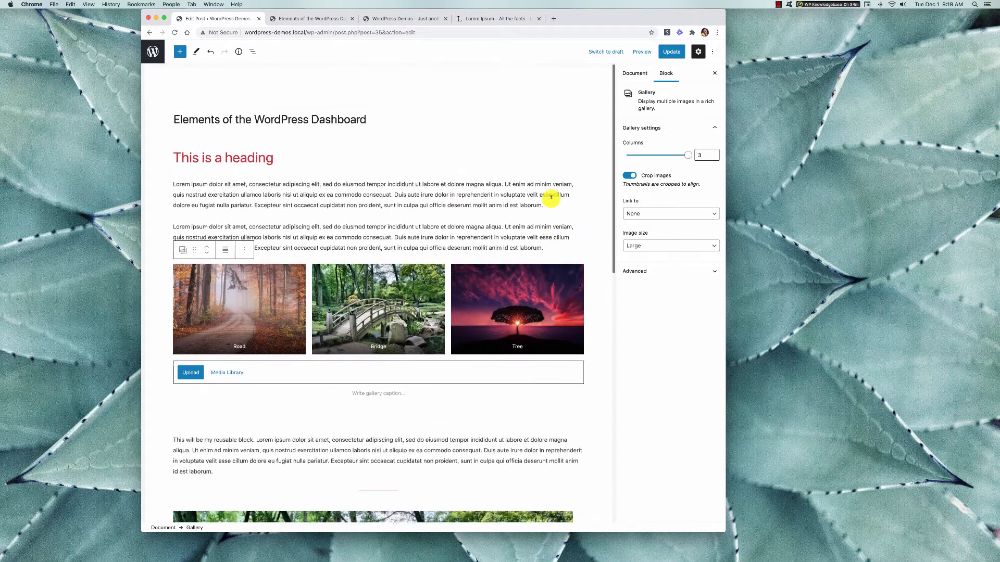
click(323, 198)
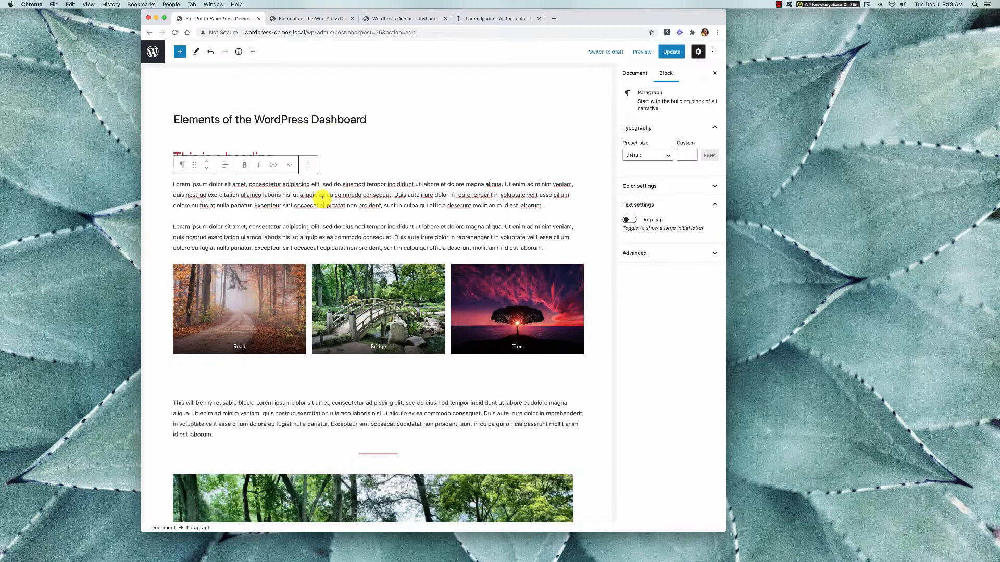
click(180, 54)
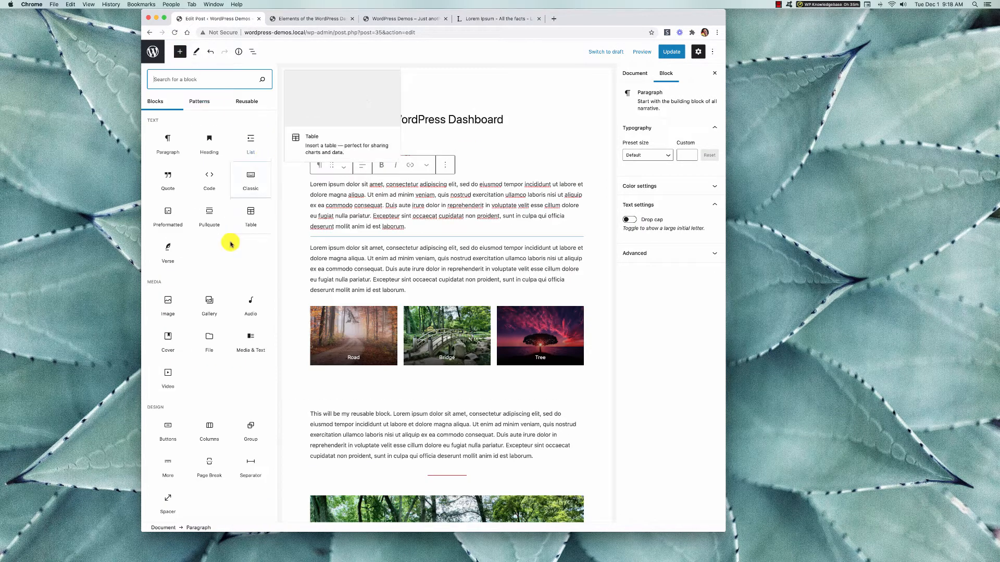
scroll(225, 301, down, 5)
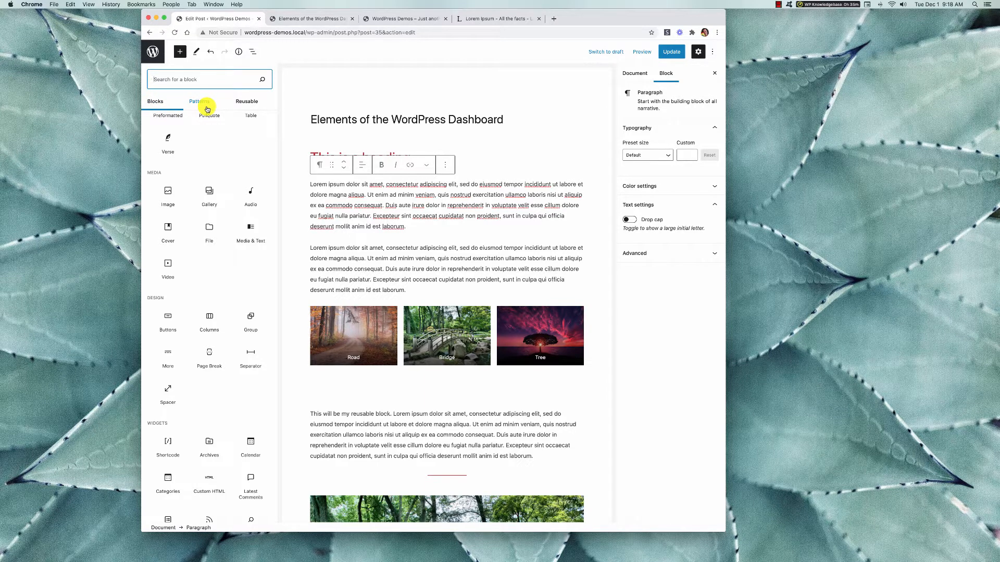
click(248, 106)
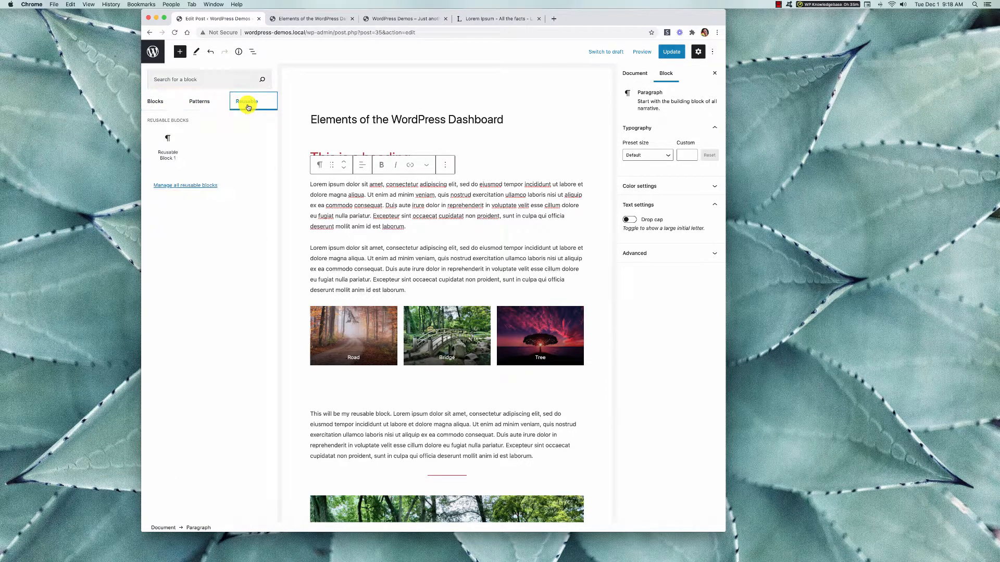
mouse_move(163, 159)
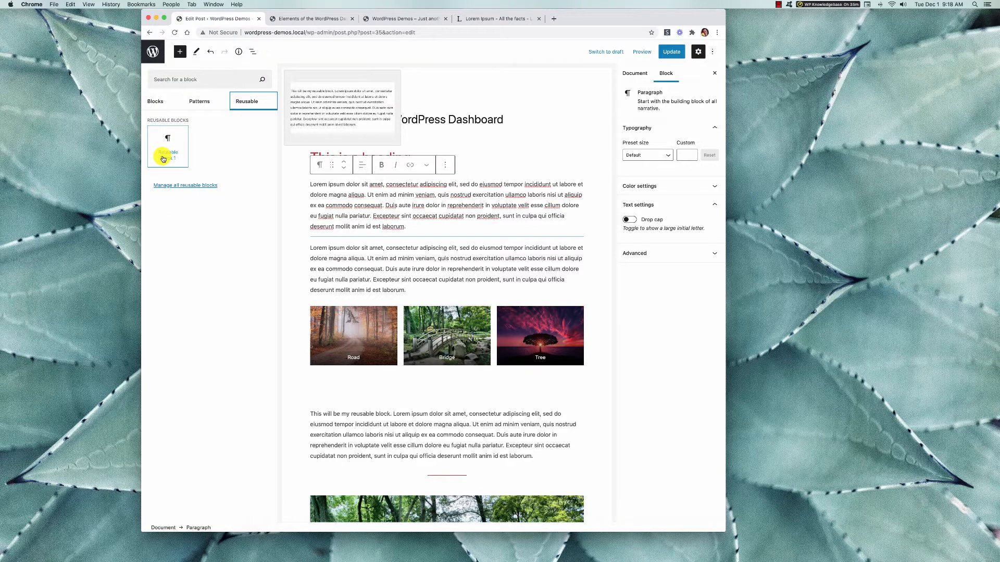
click(161, 106)
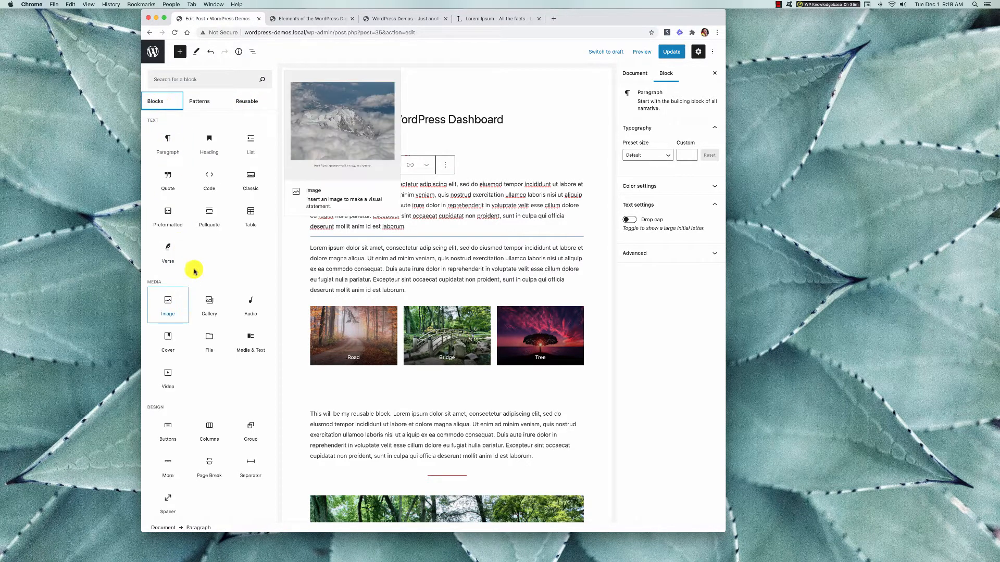
scroll(195, 266, down, 1)
scroll(196, 267, down, 3)
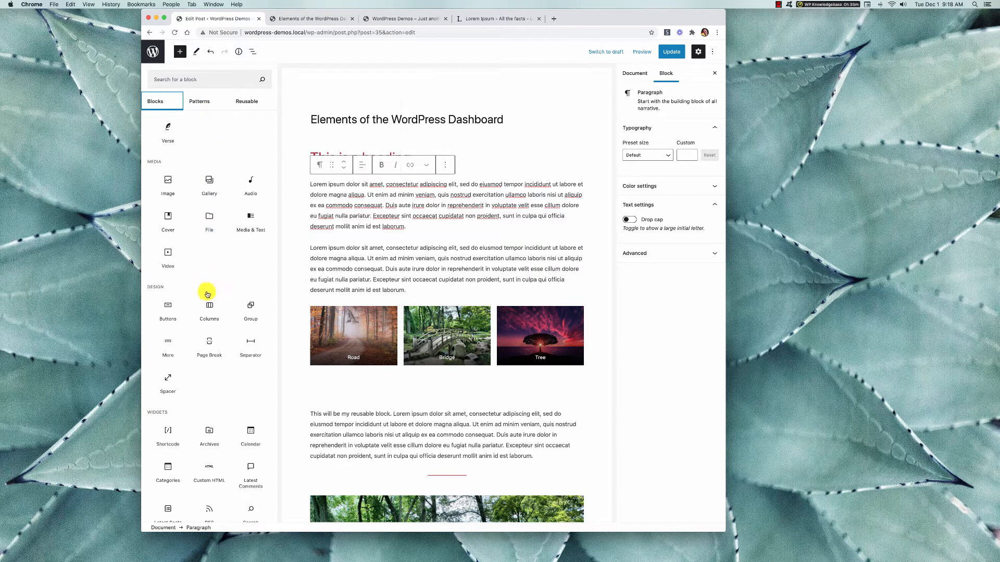
mouse_move(211, 350)
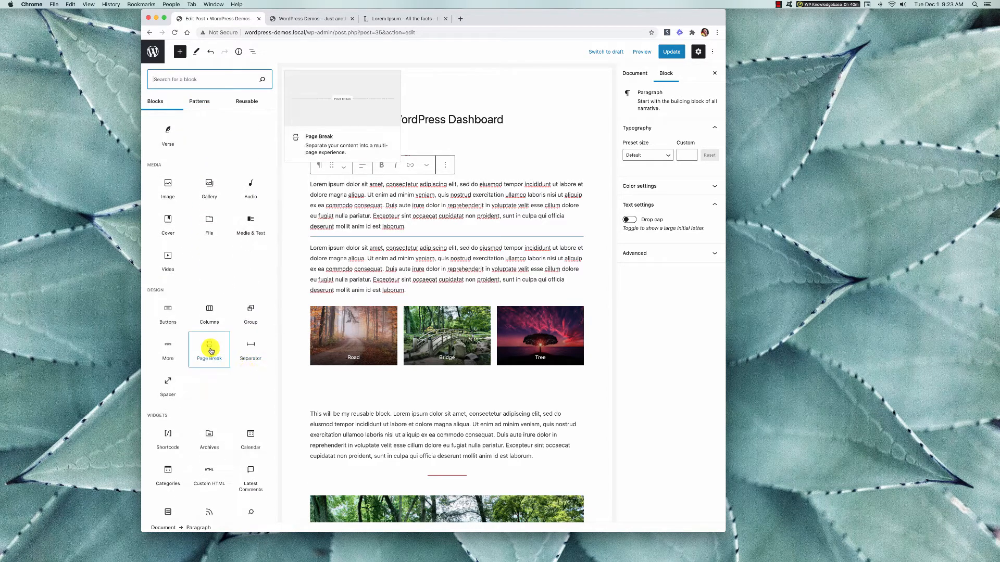
Review the assembled post and the available blocks once more, inspecting the reusable block and the second paragraph.
click(408, 290)
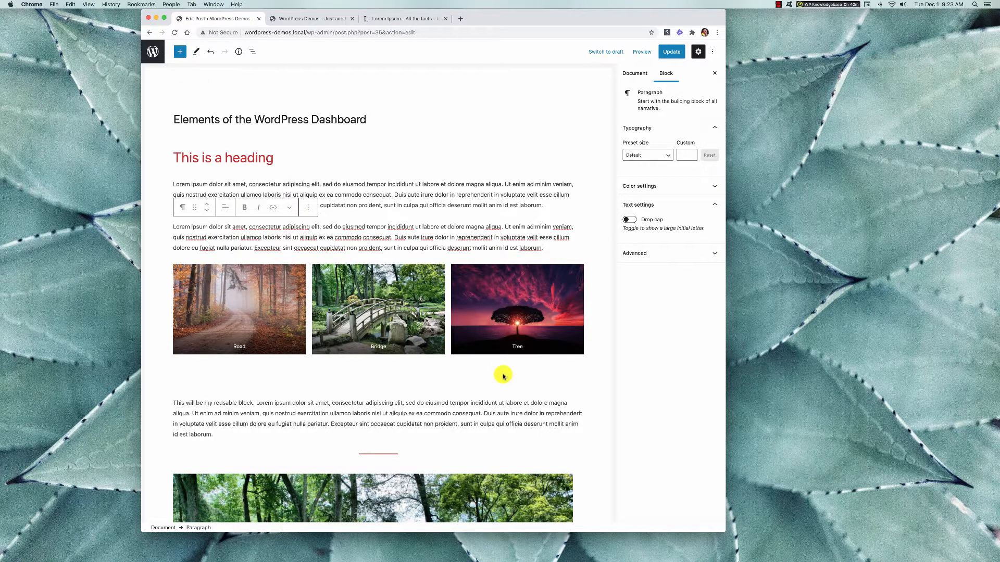
scroll(504, 376, down, 10)
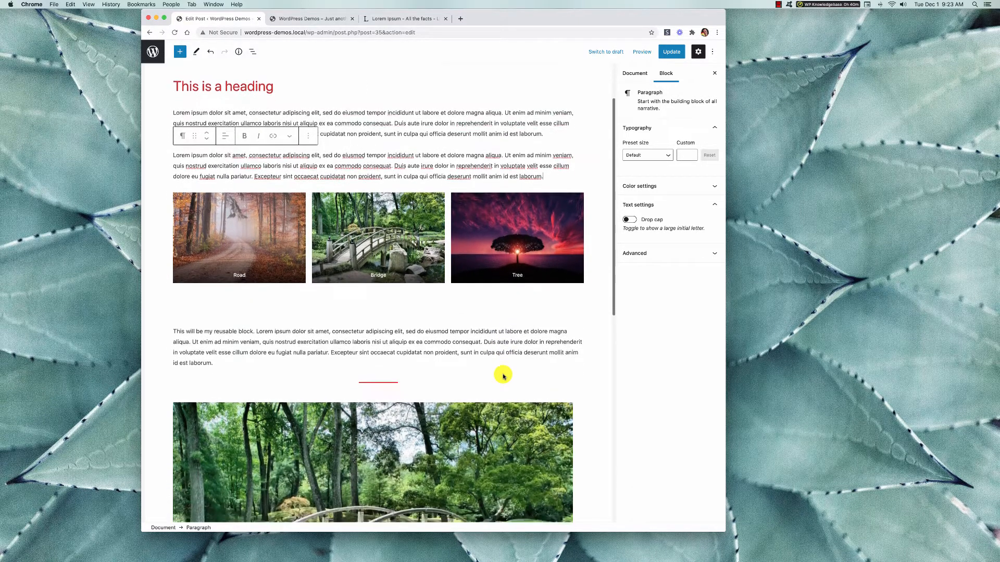
scroll(504, 376, up, 15)
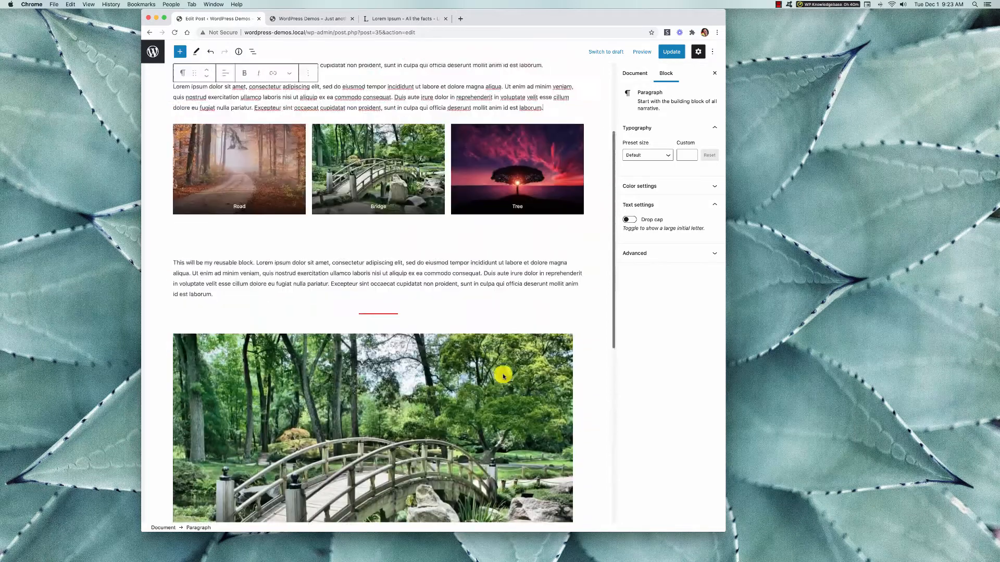
scroll(171, 78, up, 2)
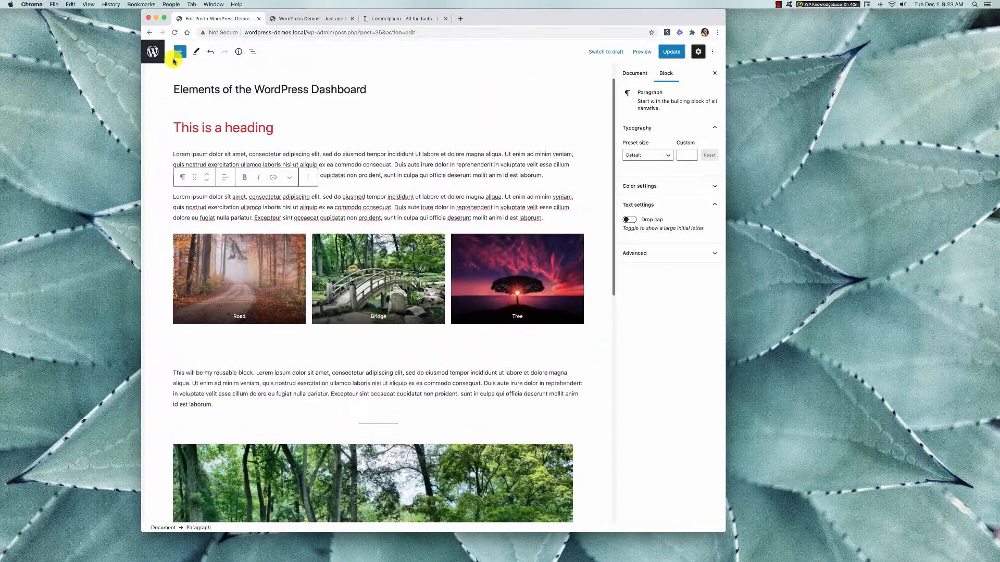
click(180, 51)
scroll(198, 317, down, 4)
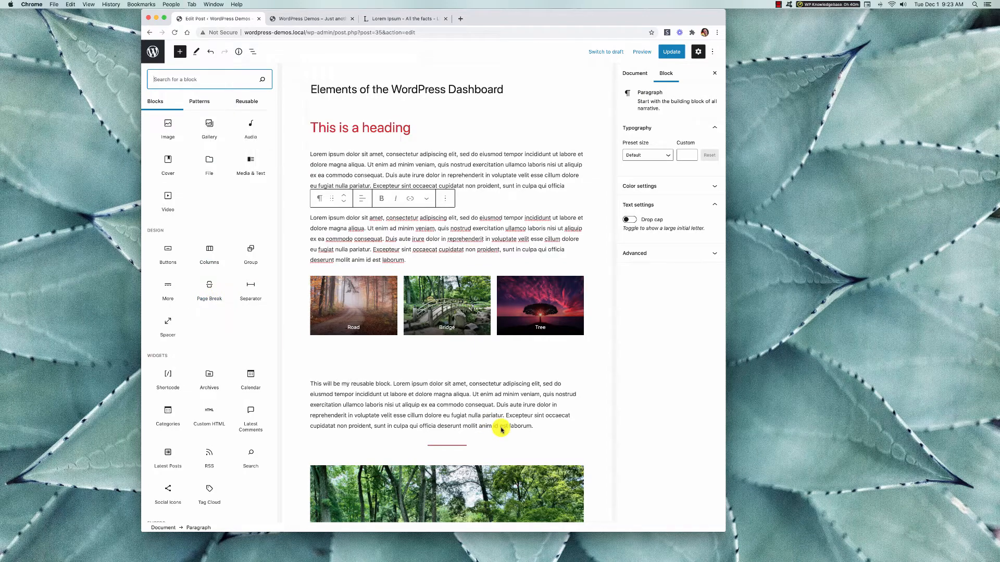
scroll(502, 424, down, 2)
click(515, 362)
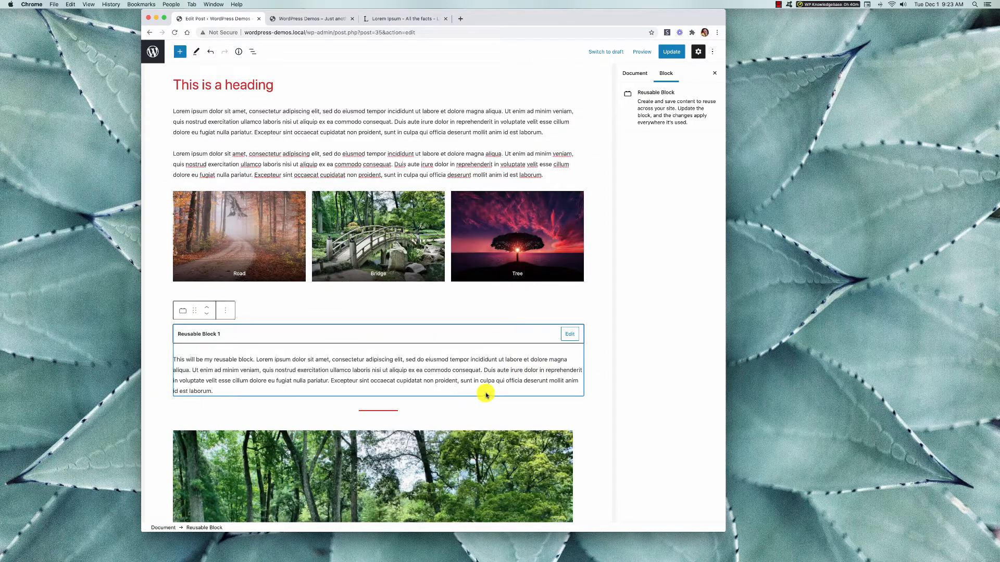
scroll(492, 409, down, 5)
scroll(492, 409, up, 6)
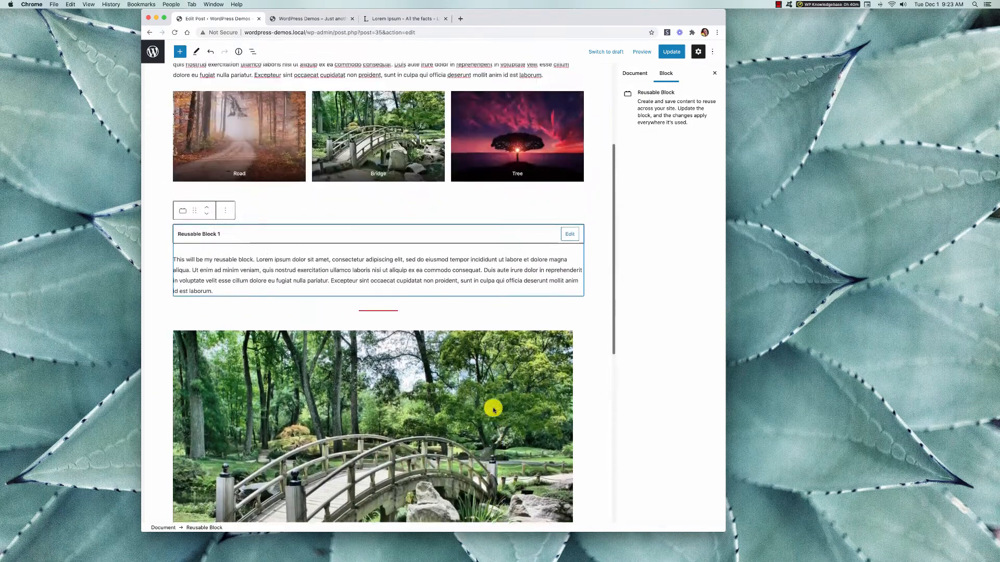
click(529, 200)
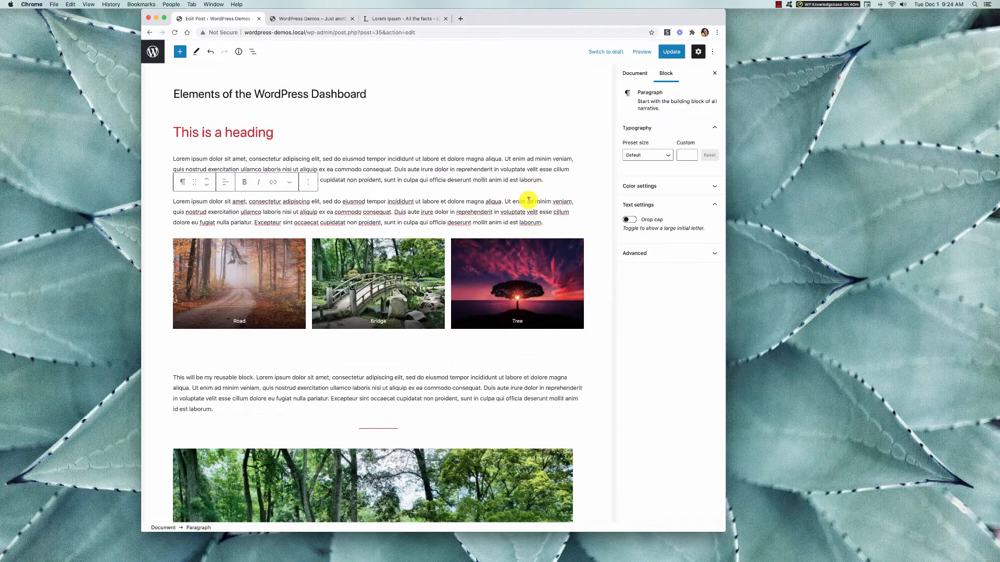
Copy the two lorem ipsum paragraph blocks under the heading.
drag(544, 222, 195, 154)
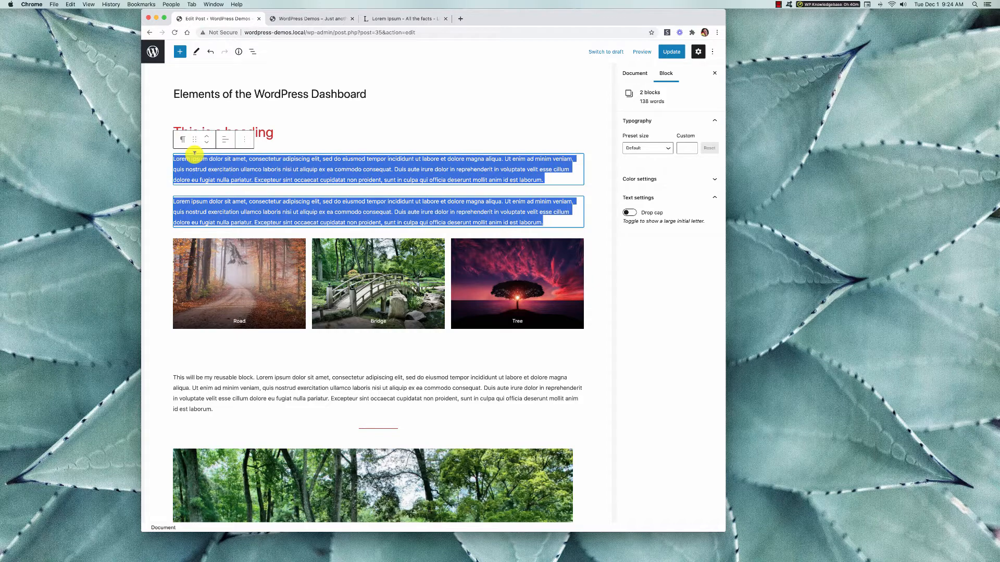
click(248, 136)
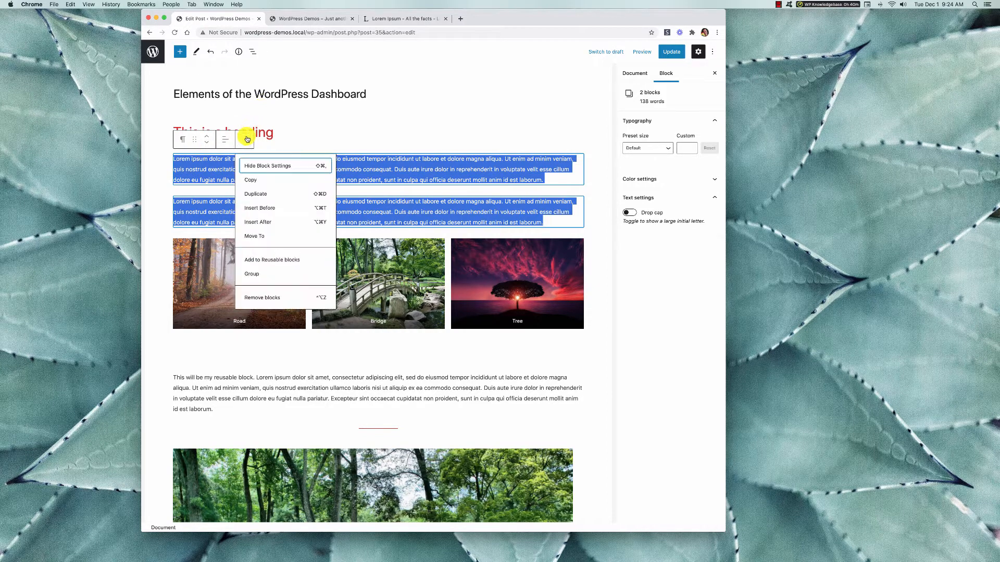
click(260, 180)
scroll(357, 413, down, 10)
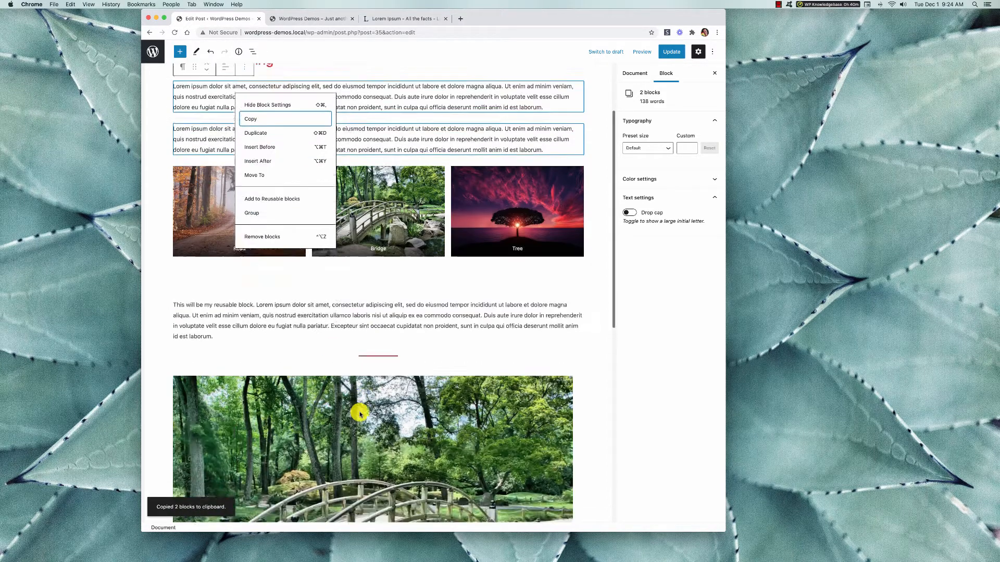
click(484, 303)
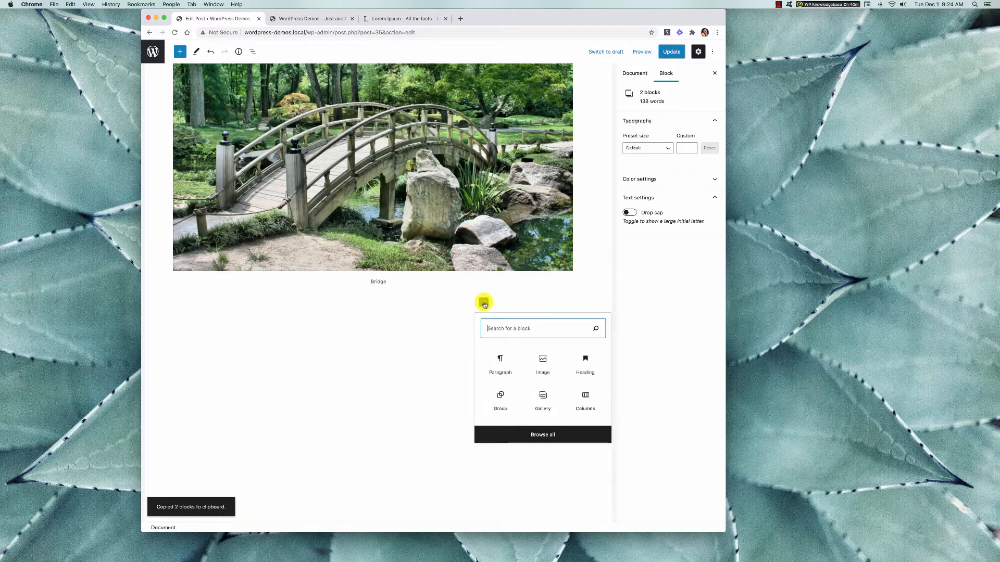
key(super+v)
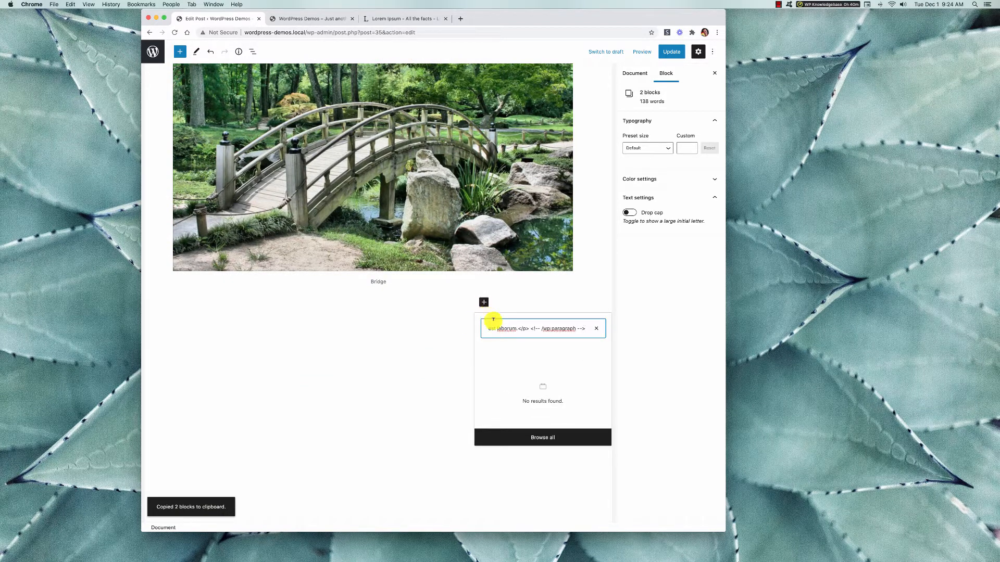
click(592, 330)
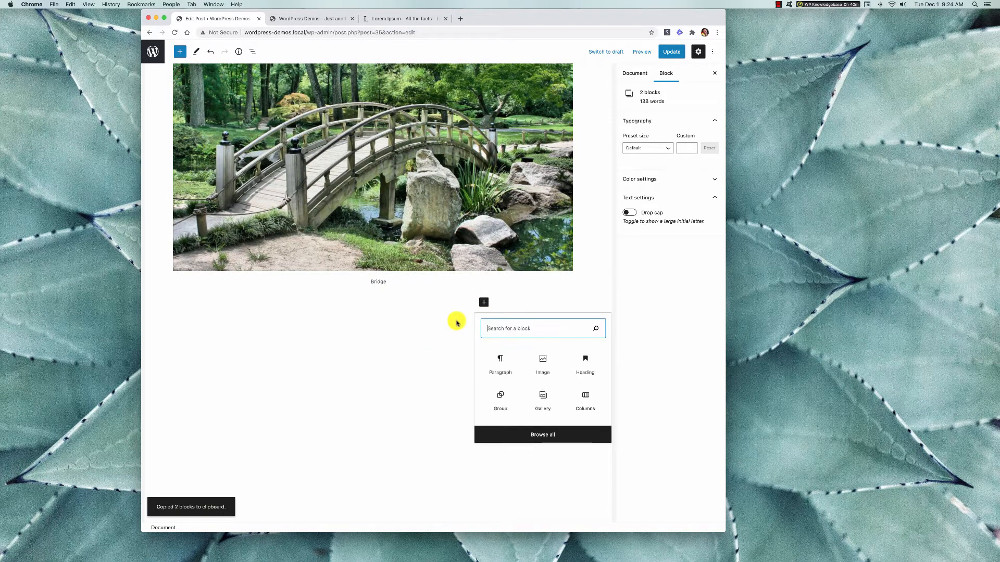
Paste the two copied paragraphs three times below the Bridge image at the end of the post.
click(485, 350)
key(super+v)
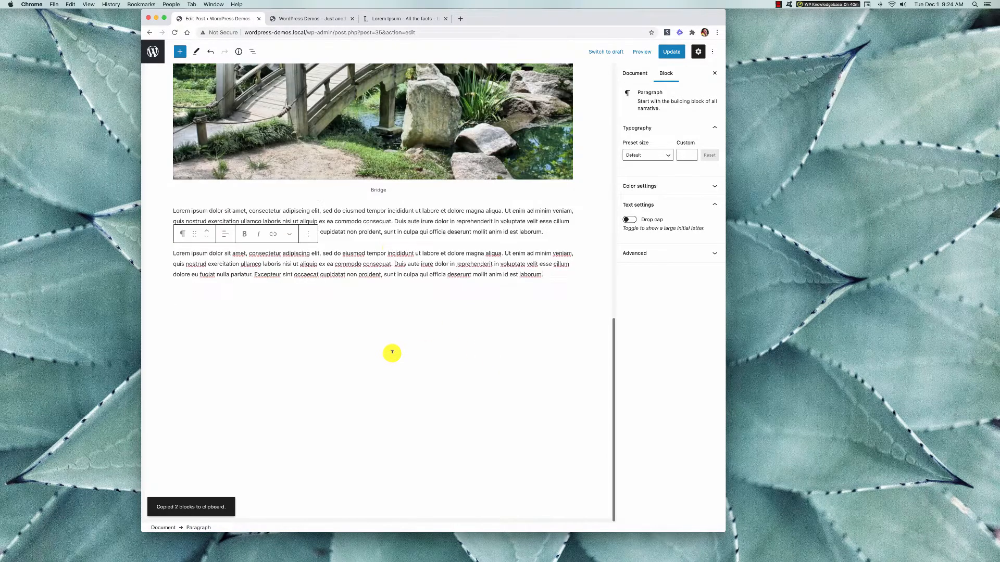
key(super+v)
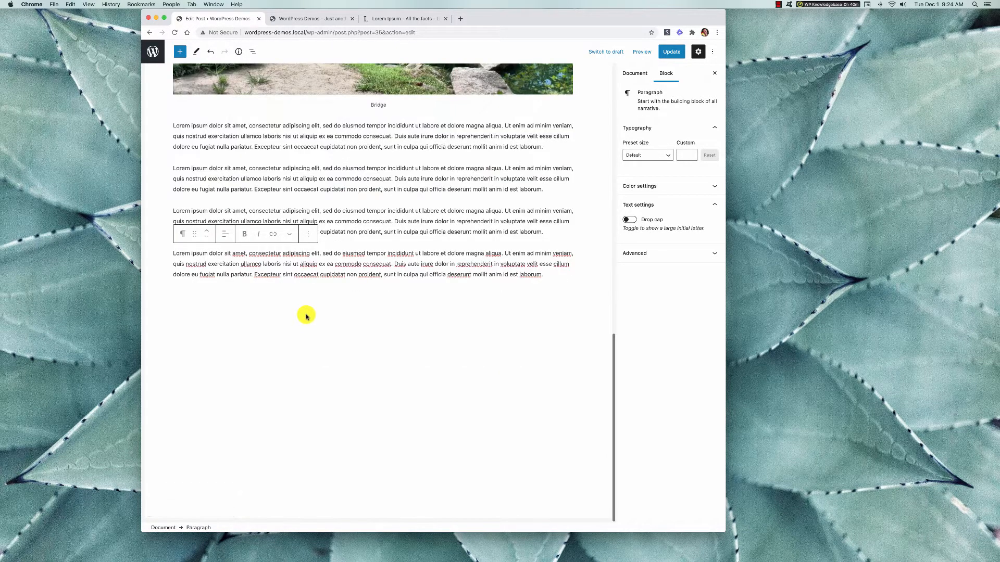
key(super+v)
Insert a Page Break block after the second paragraph below the large Bridge image and update the post.
scroll(309, 253, up, 10)
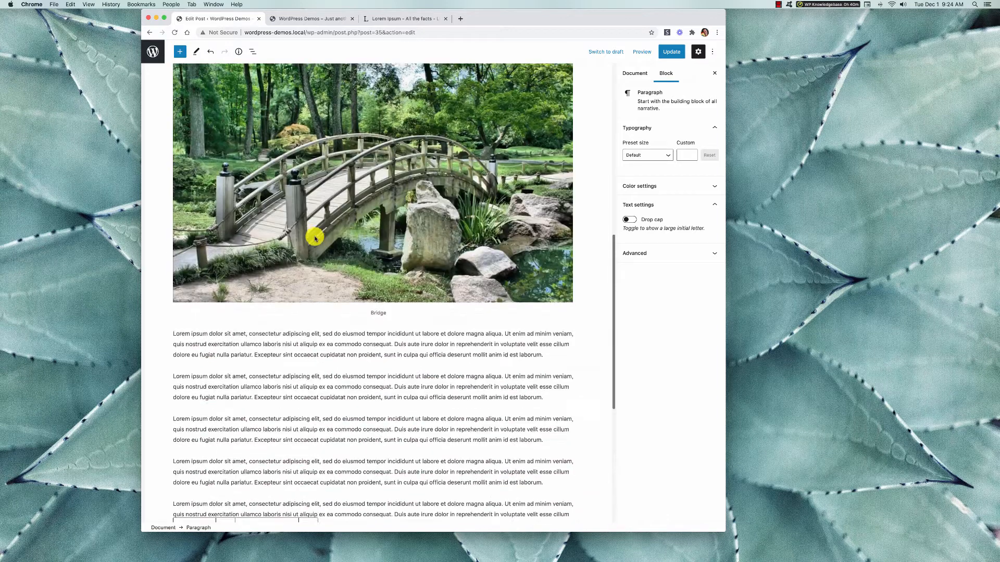
scroll(320, 232, down, 3)
scroll(319, 235, up, 1)
click(360, 365)
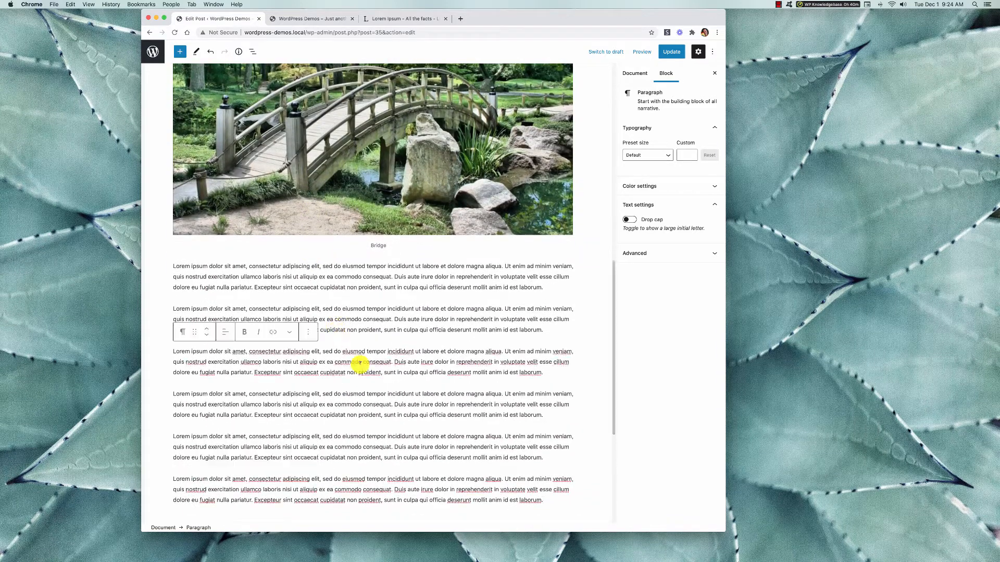
click(547, 330)
key(Return)
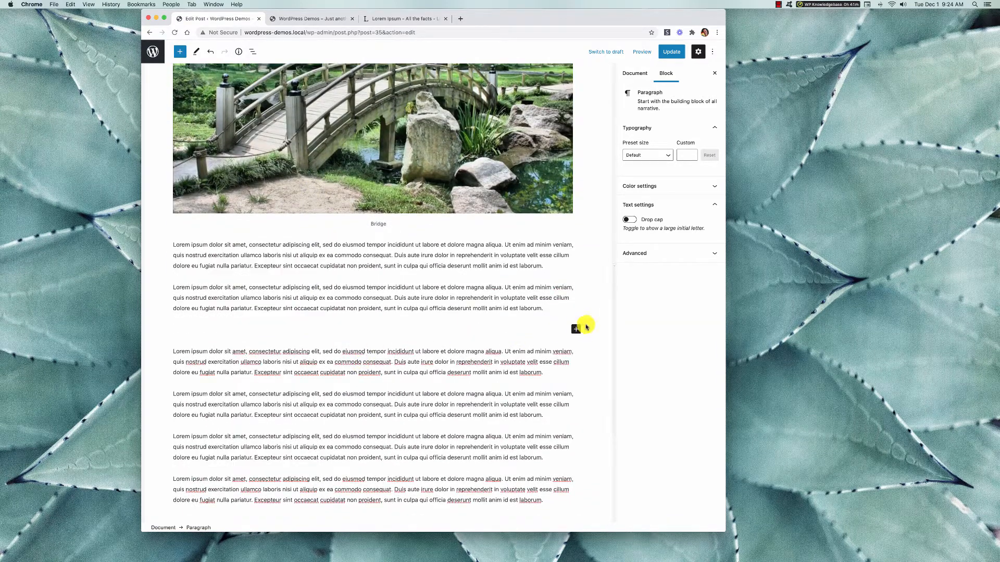
click(576, 329)
text(page)
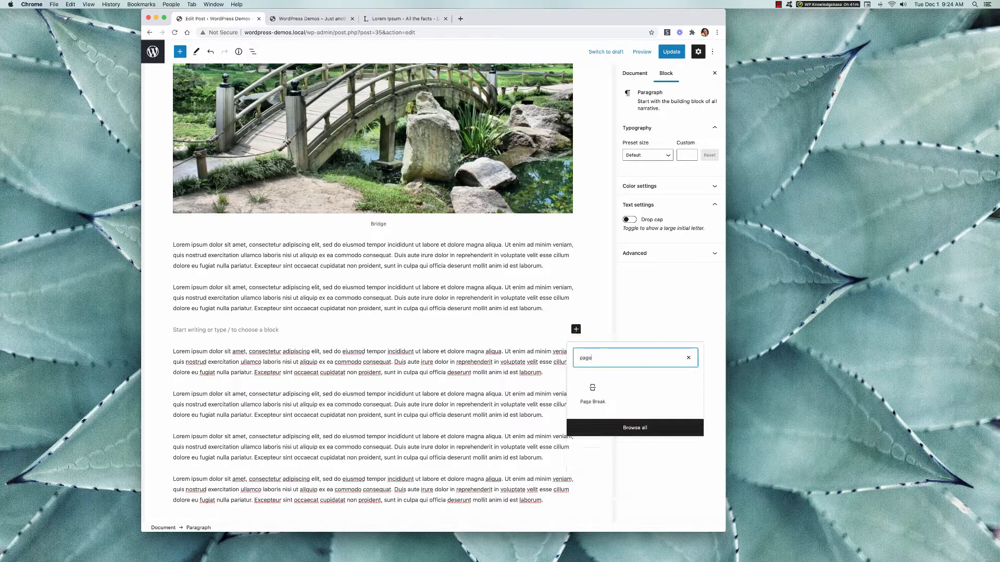
click(593, 392)
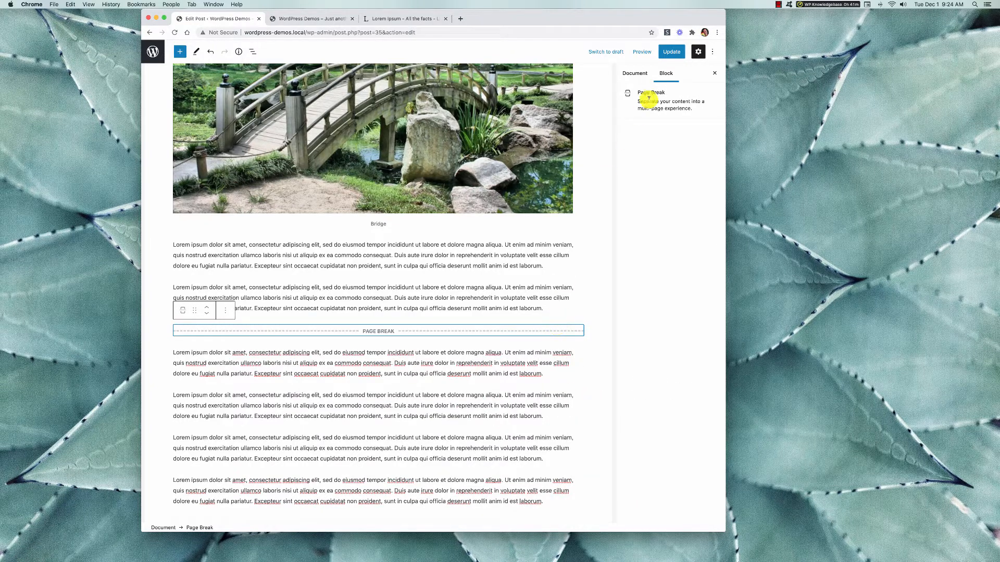
click(670, 52)
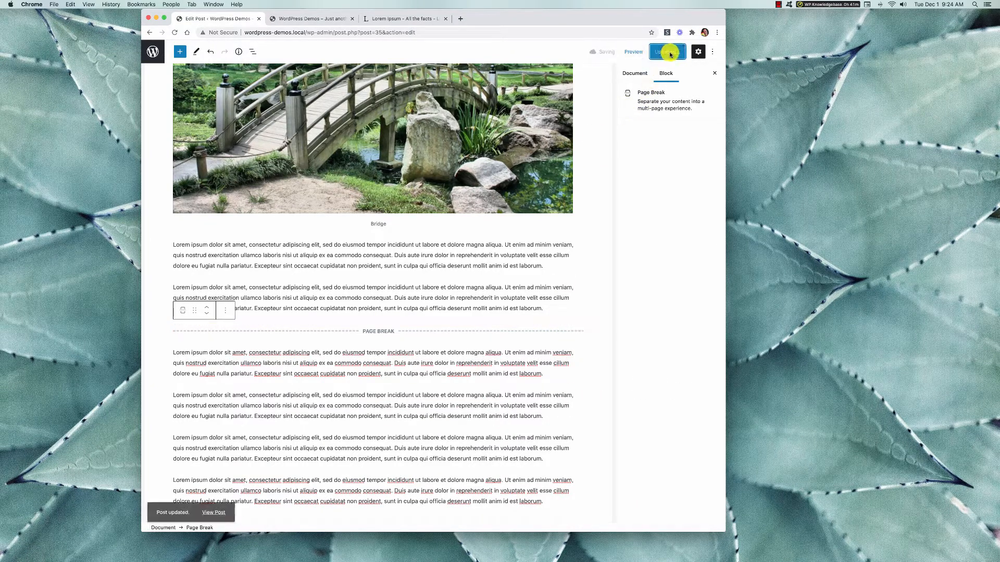
View the published Elements of the WordPress Dashboard post on the site, and check its page 1 and page 2 navigation.
click(324, 19)
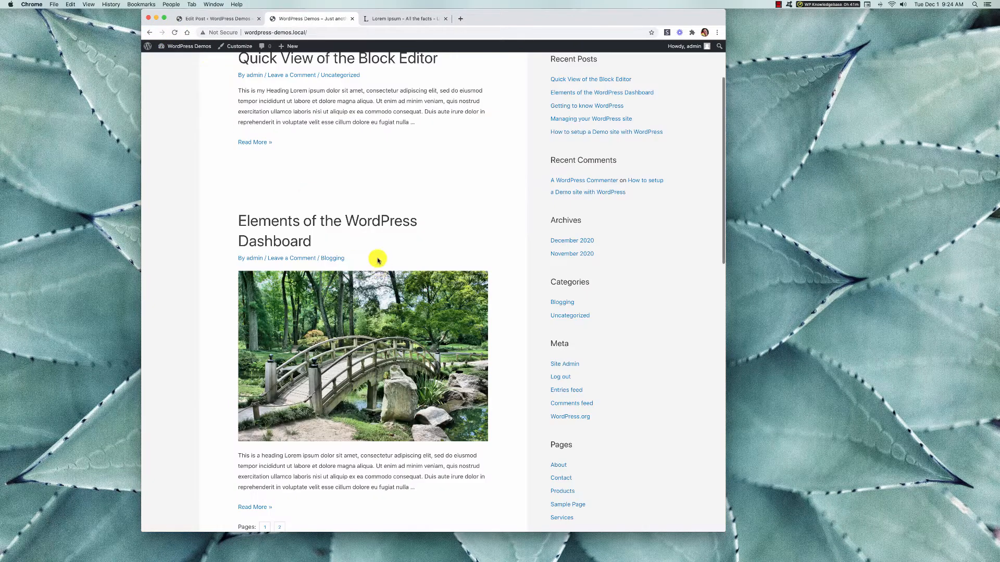
click(366, 222)
scroll(464, 397, down, 10)
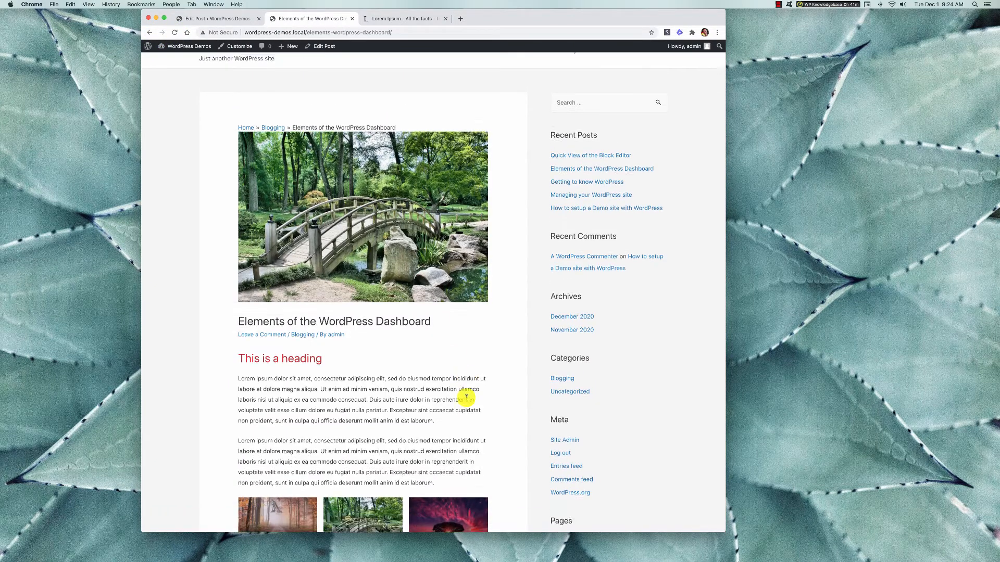
scroll(467, 400, down, 10)
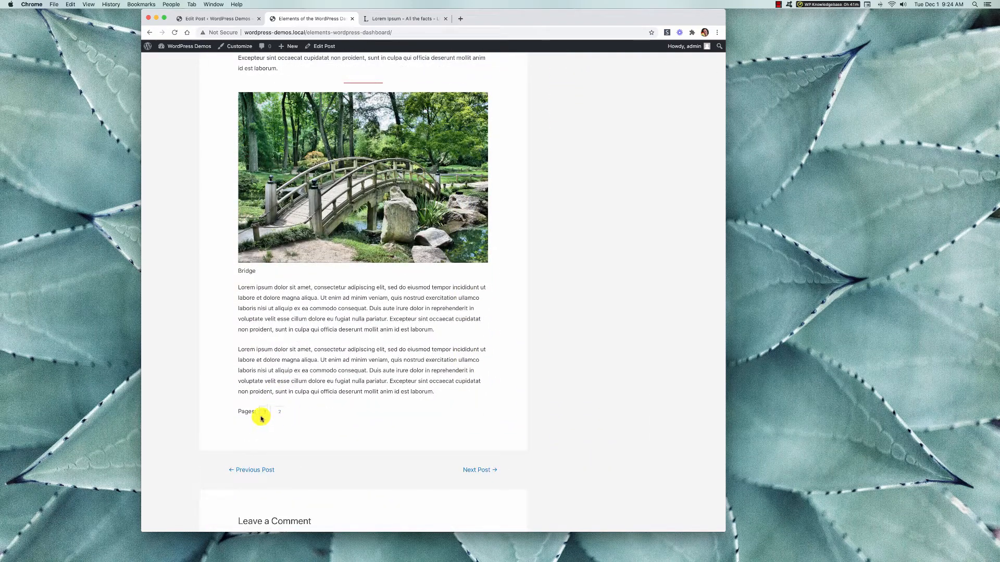
click(278, 418)
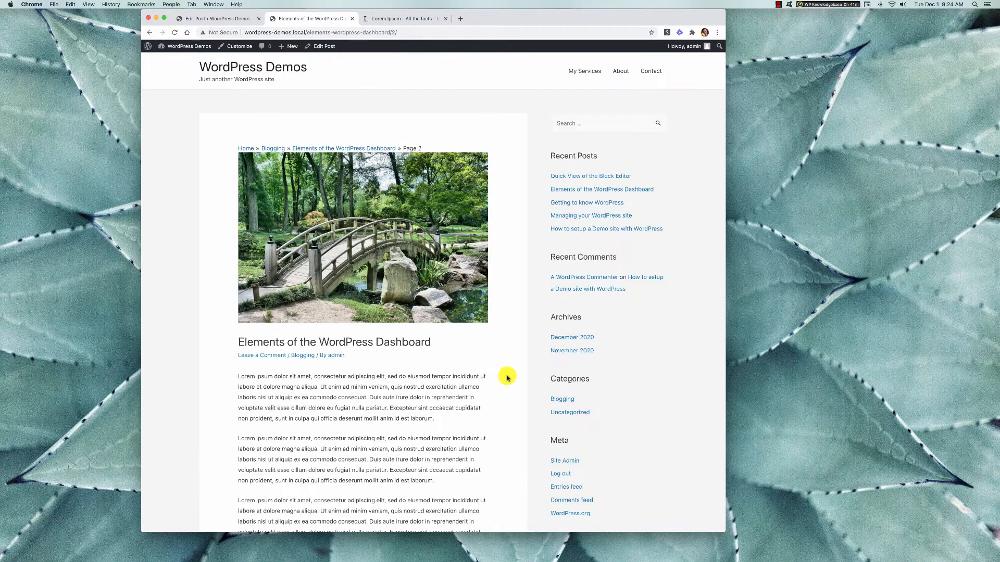
scroll(444, 419, down, 9)
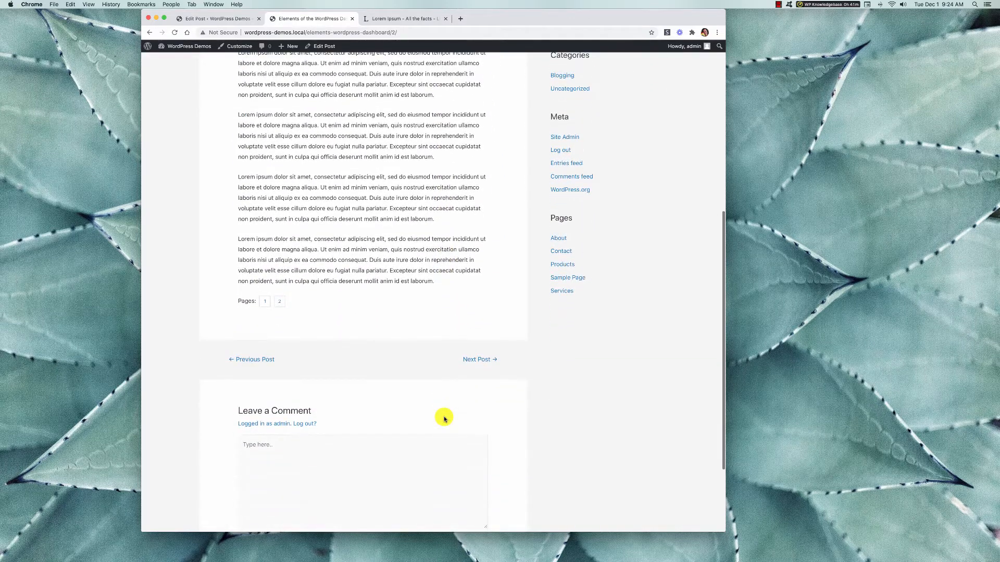
scroll(444, 417, up, 3)
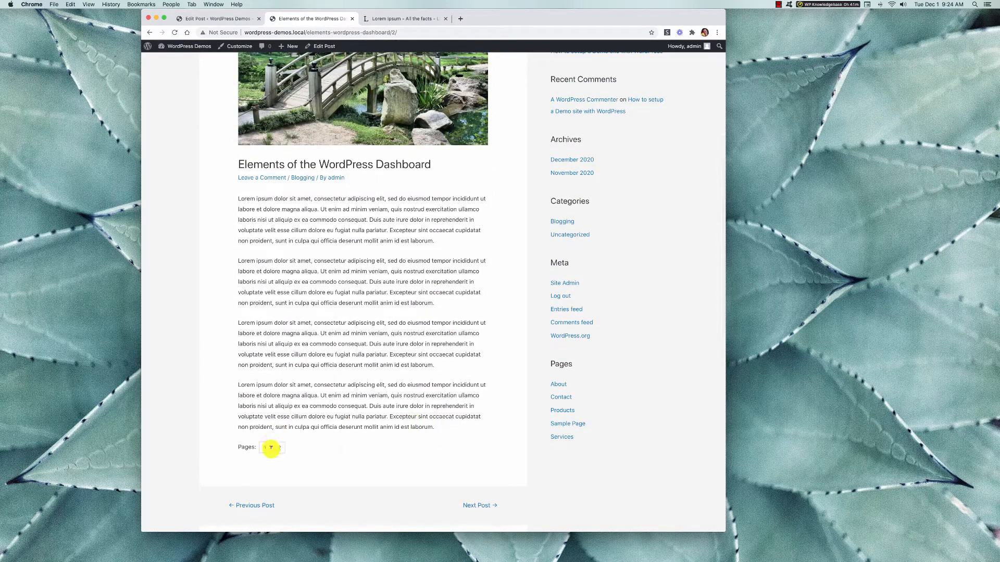
click(263, 447)
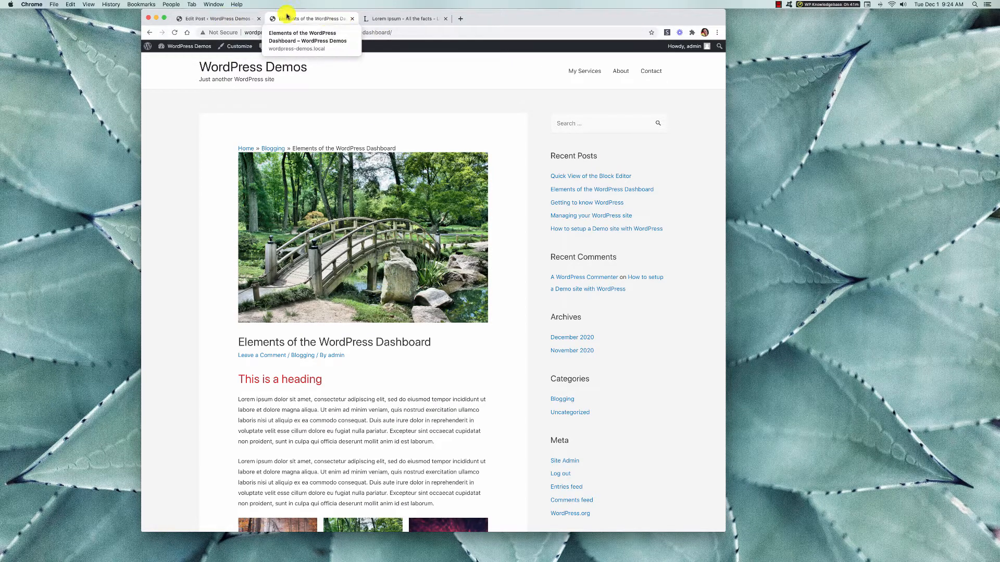
Return to the post editor, preview the More block among the design blocks, and inspect the two paragraphs above the gallery.
click(201, 18)
scroll(359, 329, up, 10)
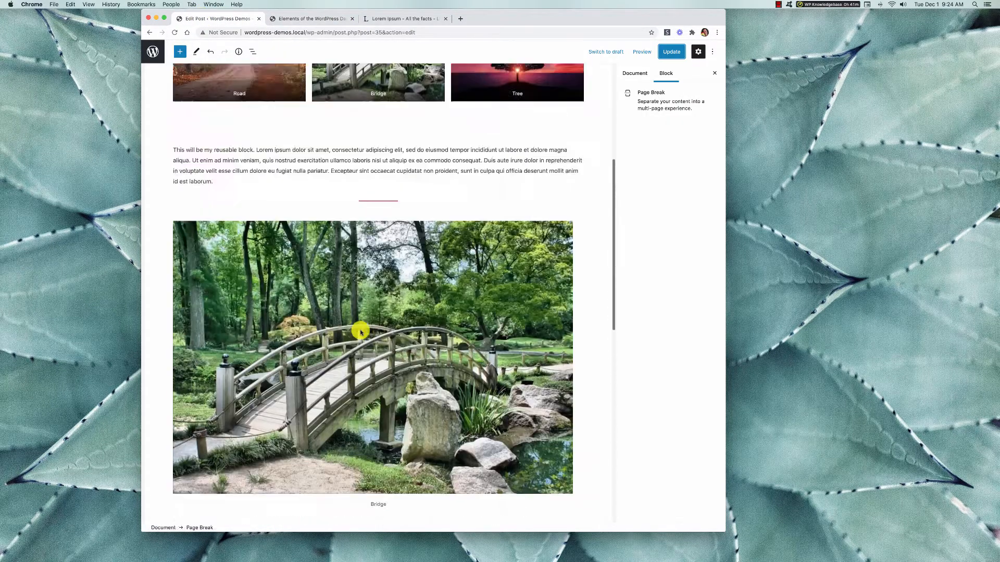
scroll(361, 332, up, 3)
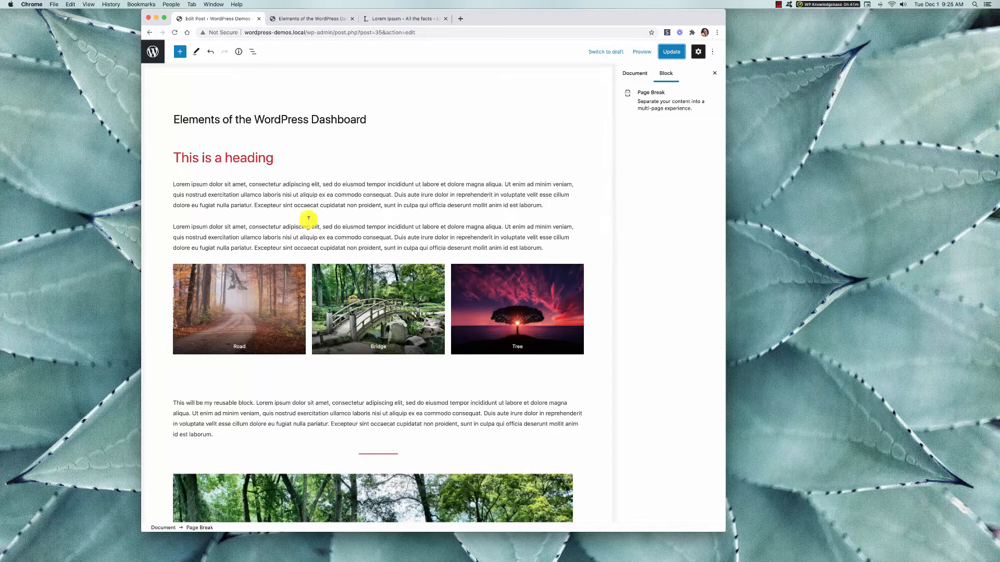
click(180, 52)
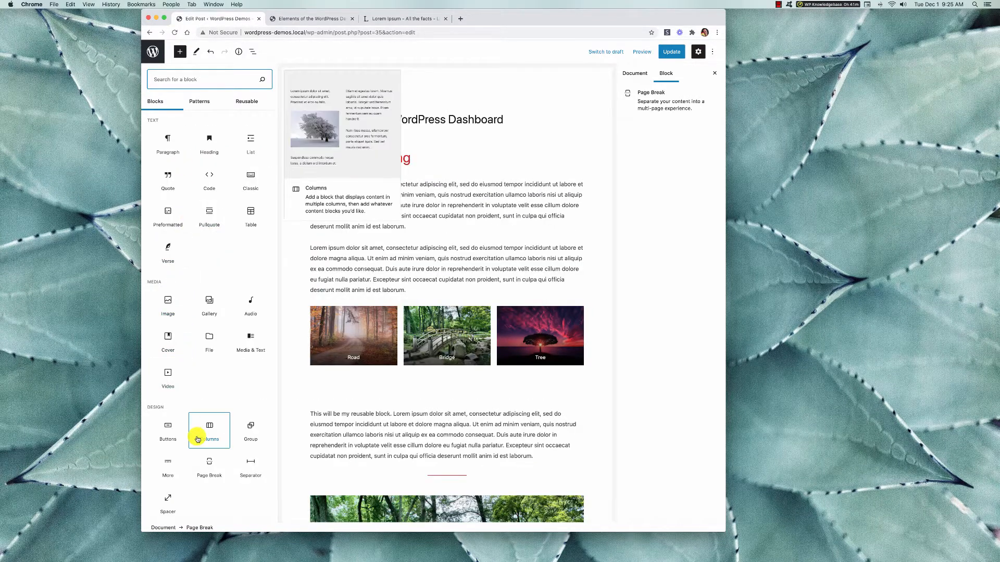
scroll(198, 439, down, 3)
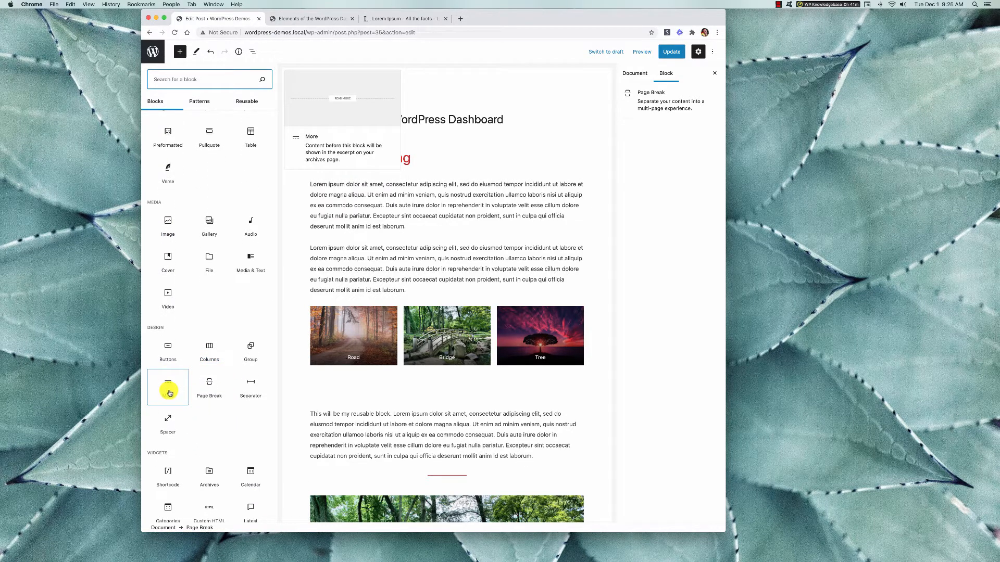
click(409, 260)
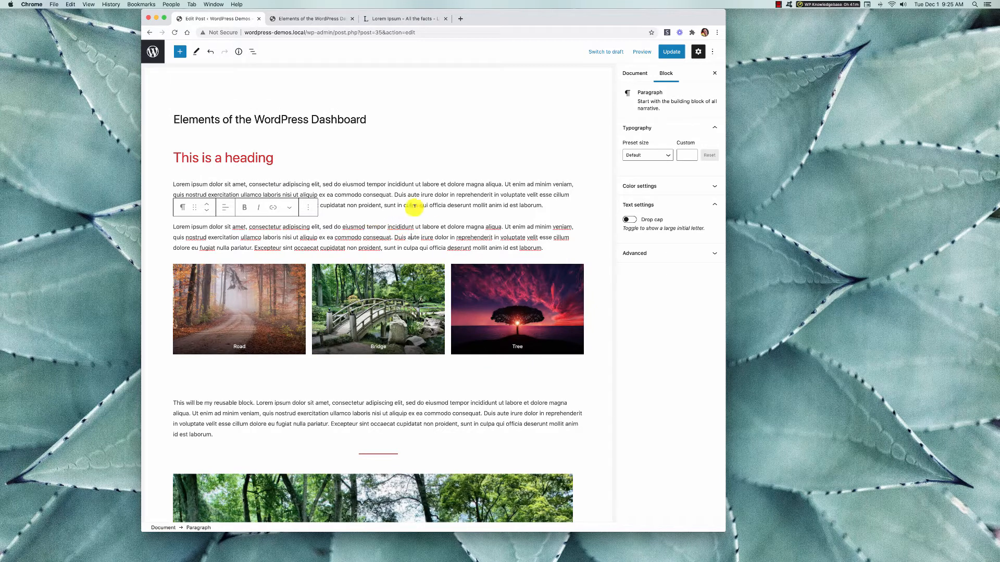
click(395, 196)
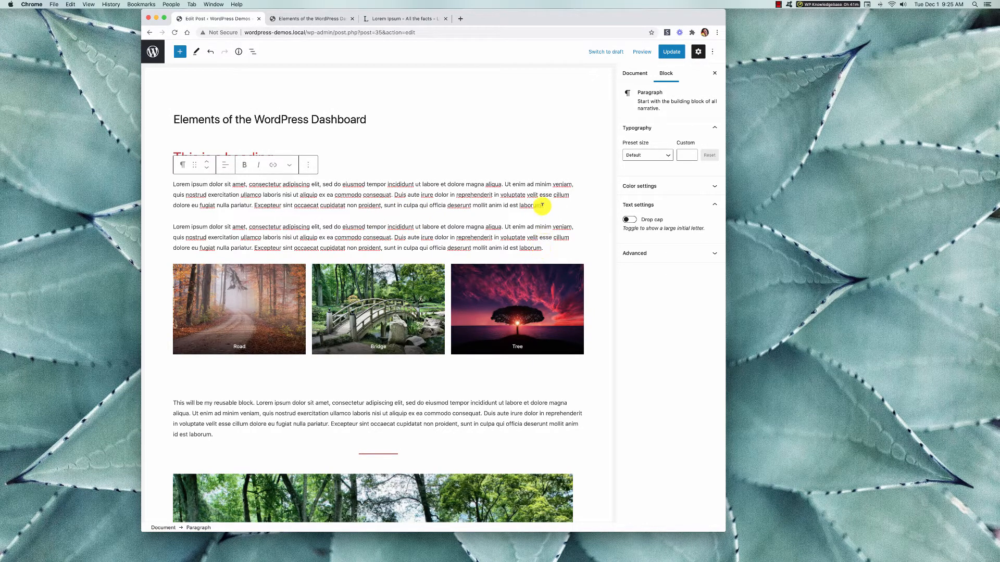
Examine the post excerpts with their Read More and page links on the site's home page.
click(310, 19)
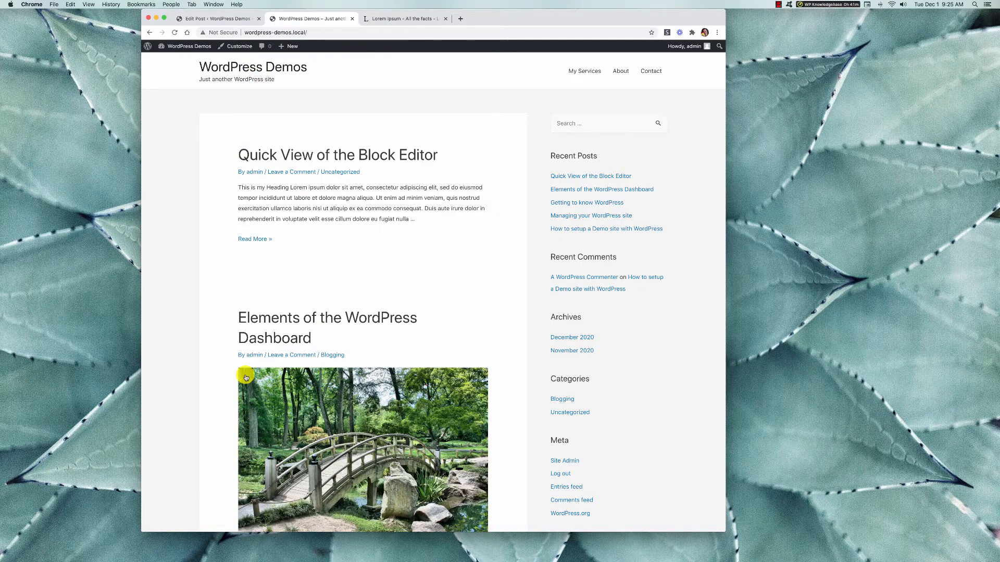
scroll(249, 378, down, 5)
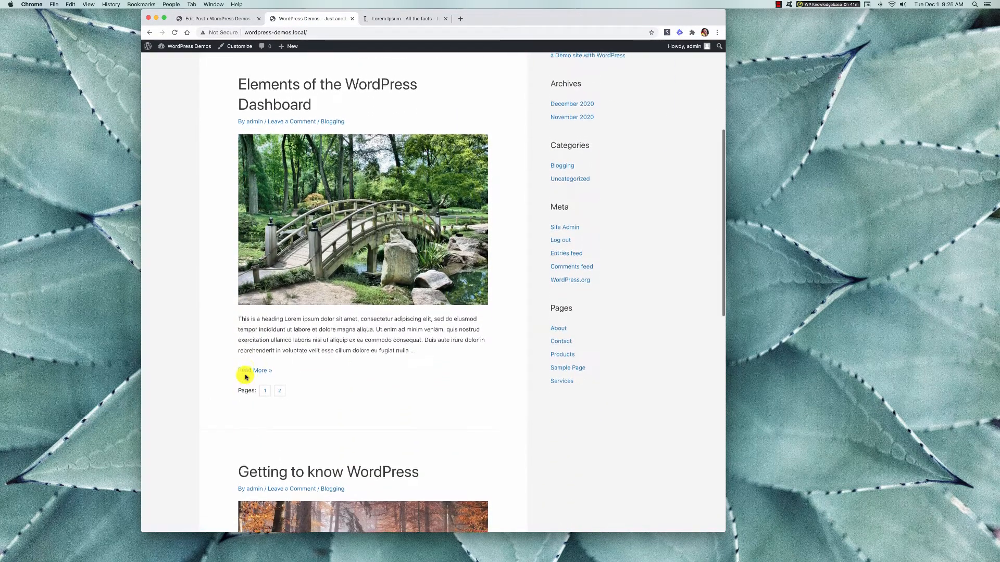
scroll(245, 377, up, 4)
scroll(246, 377, down, 2)
scroll(246, 377, down, 1)
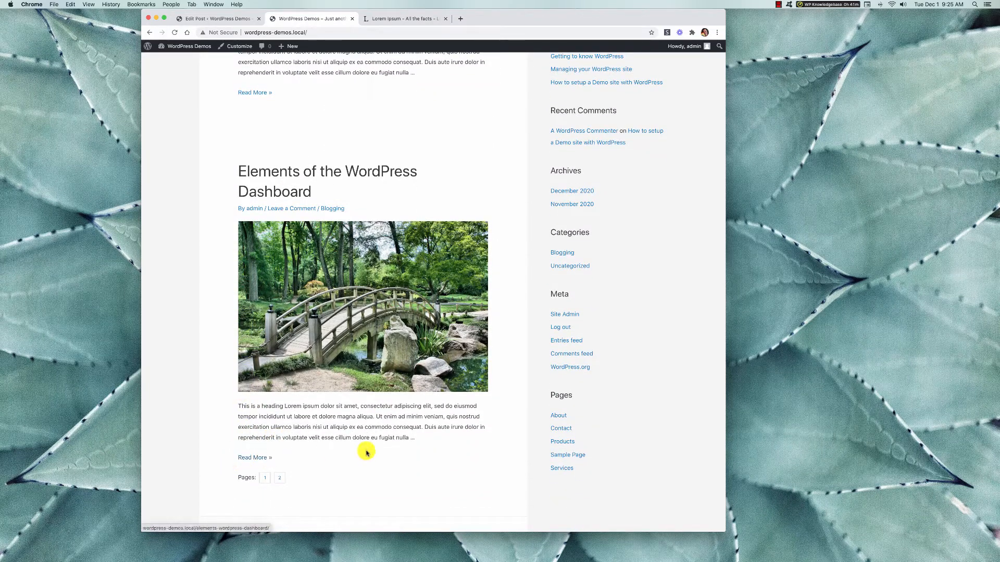
scroll(364, 453, down, 2)
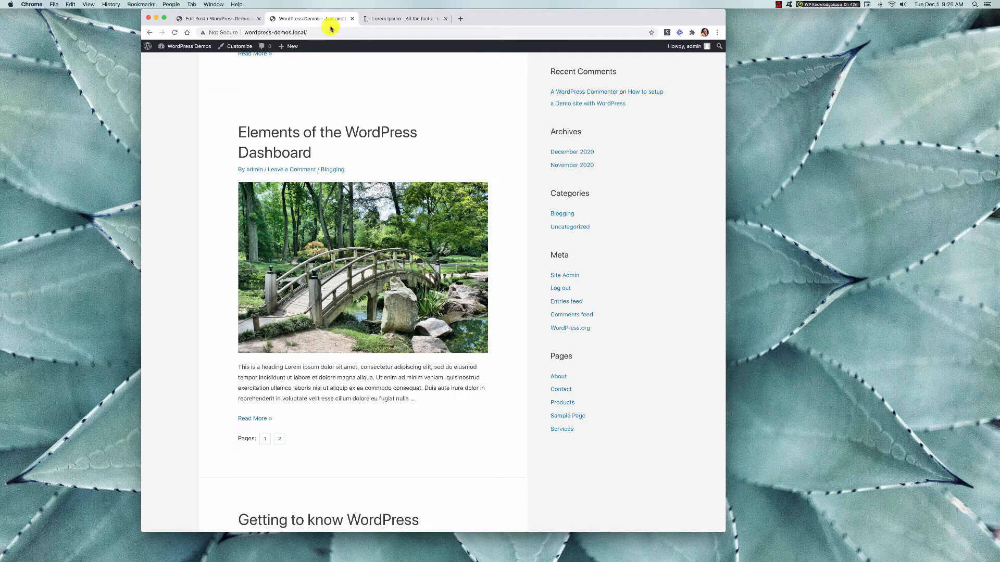
Go back to the post editor and inspect the reusable block and the spacer below the gallery.
click(229, 19)
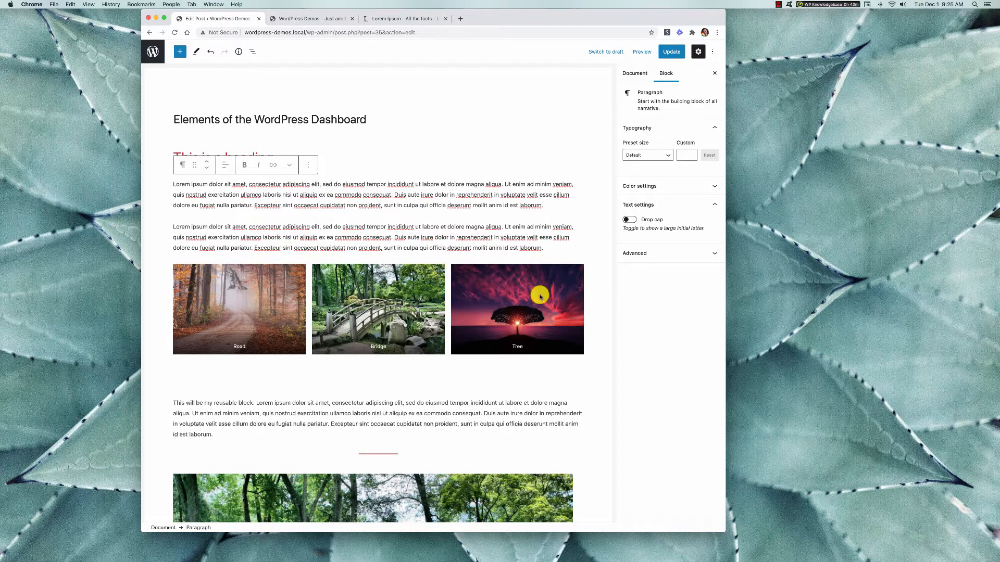
click(212, 415)
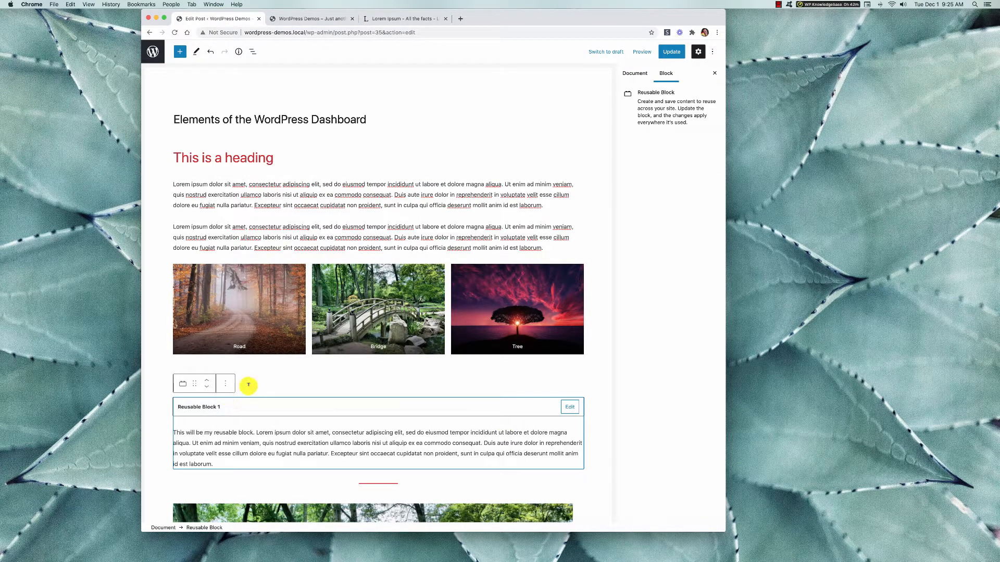
click(254, 385)
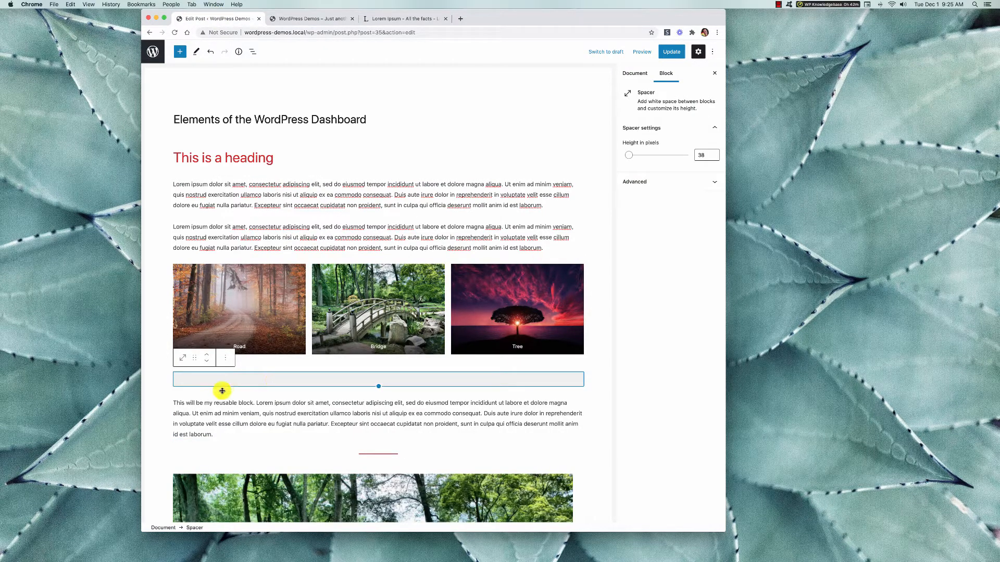
click(196, 396)
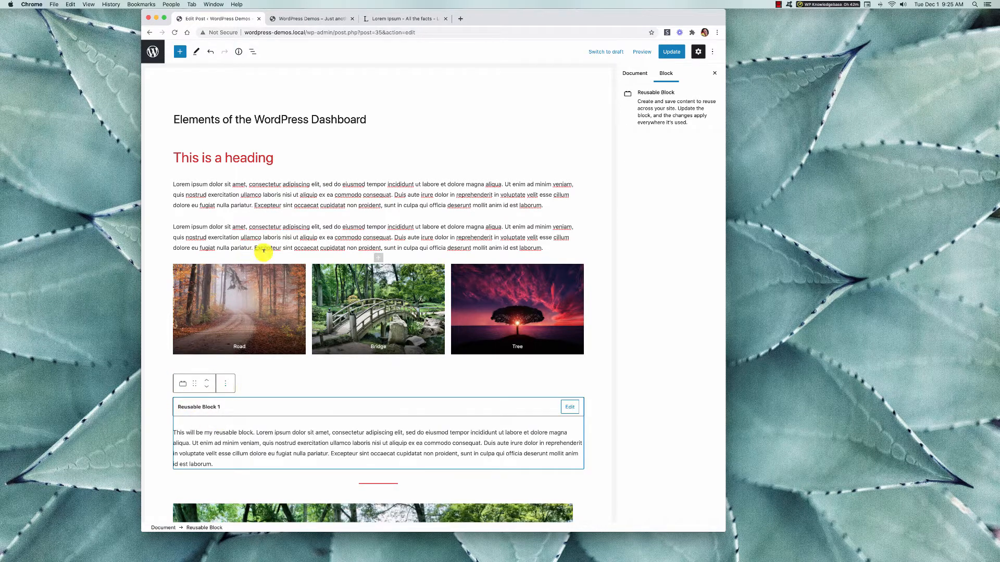
Insert a More block between the second paragraph and the image gallery, and move it below the gallery.
click(315, 237)
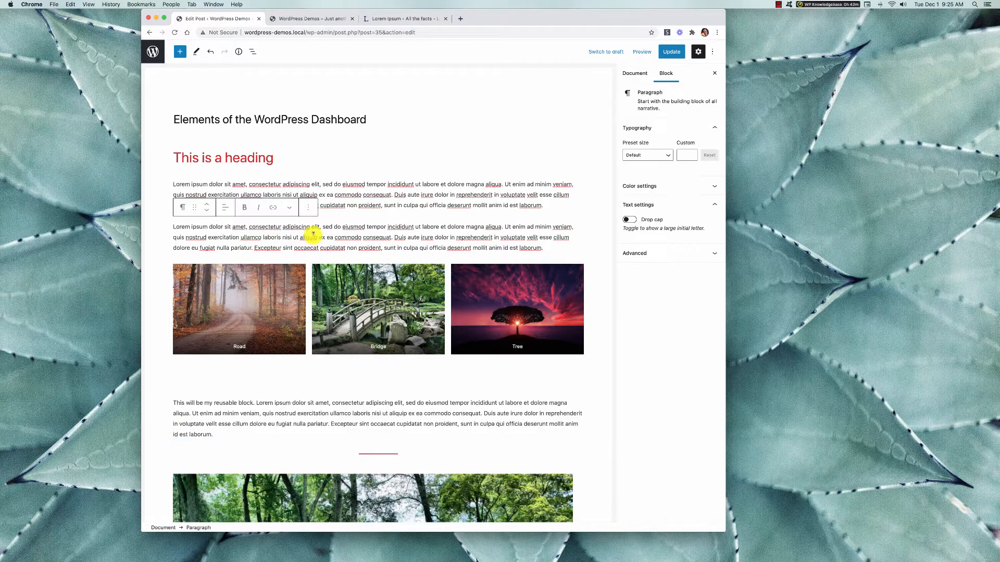
click(378, 257)
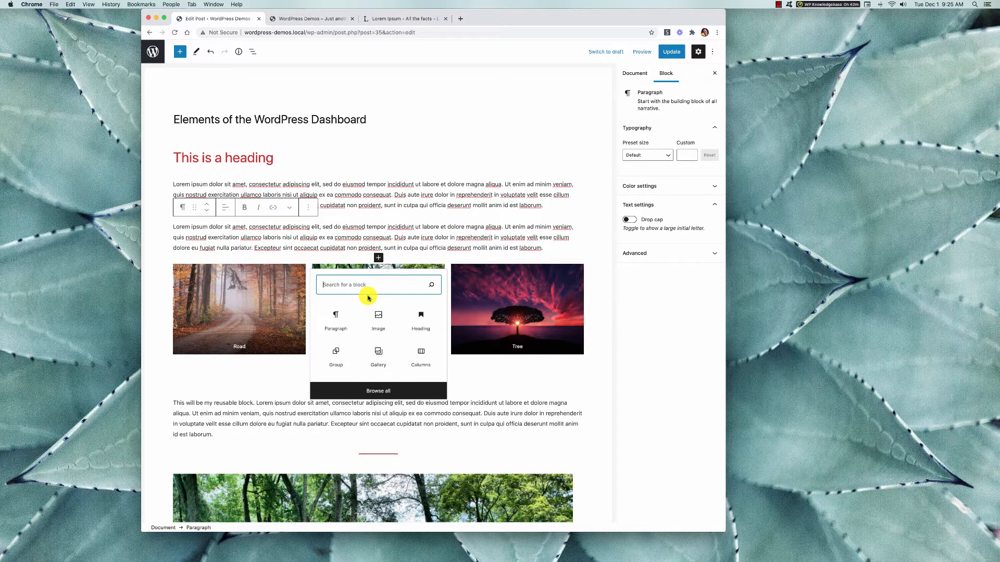
text(read)
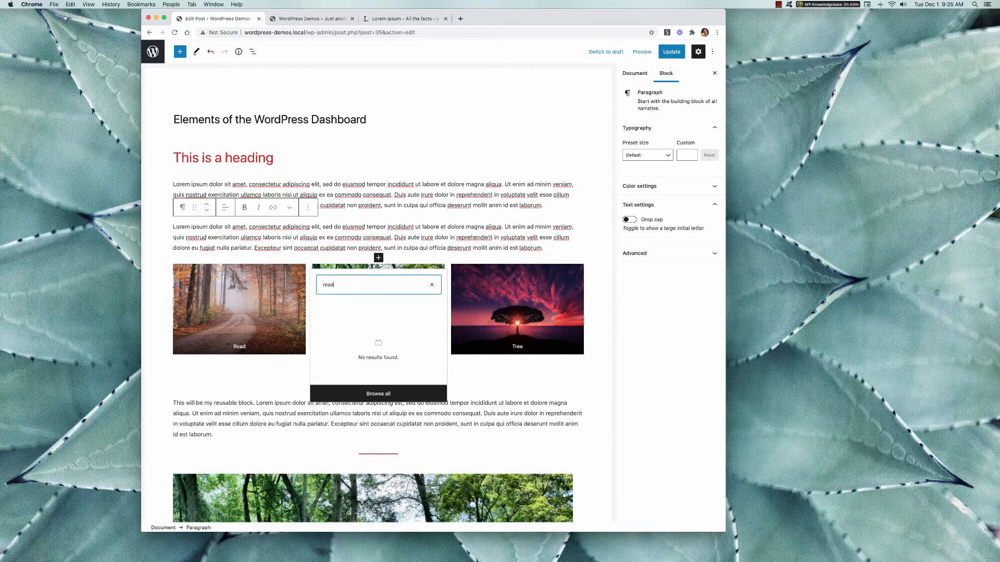
key(BackSpace)
key(BackSpace)
key(BackSpace)
key(BackSpace)
text(mo)
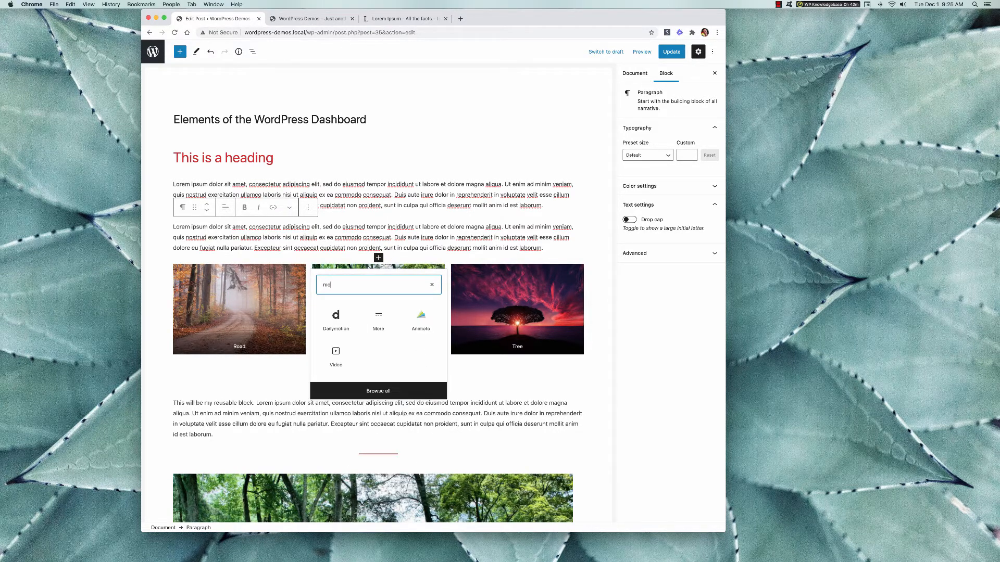
click(378, 315)
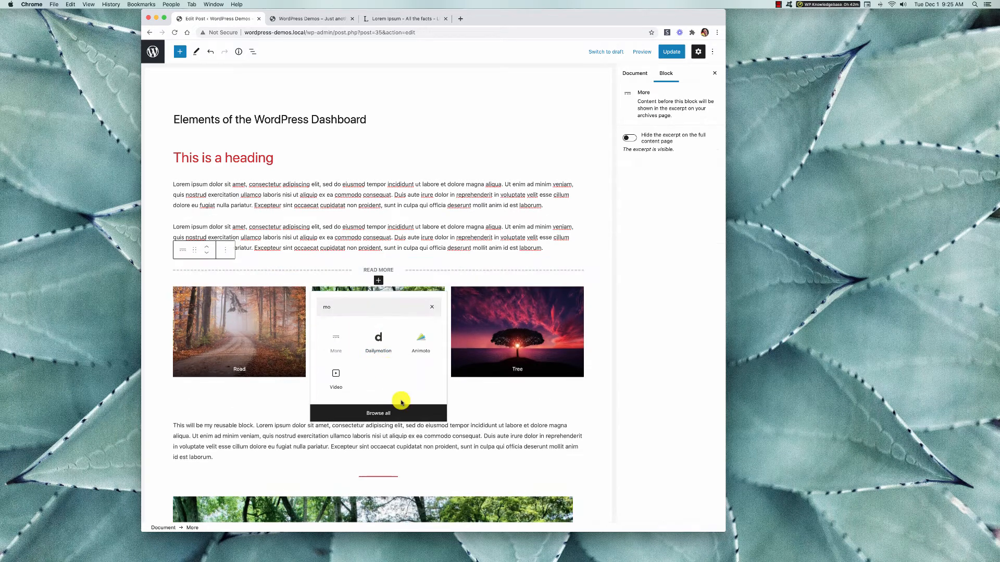
click(207, 253)
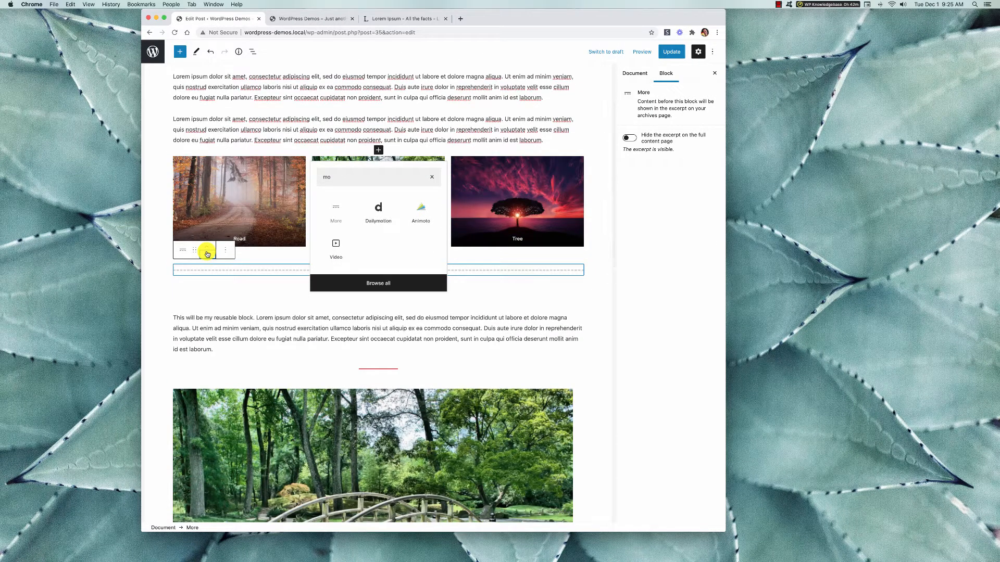
click(312, 328)
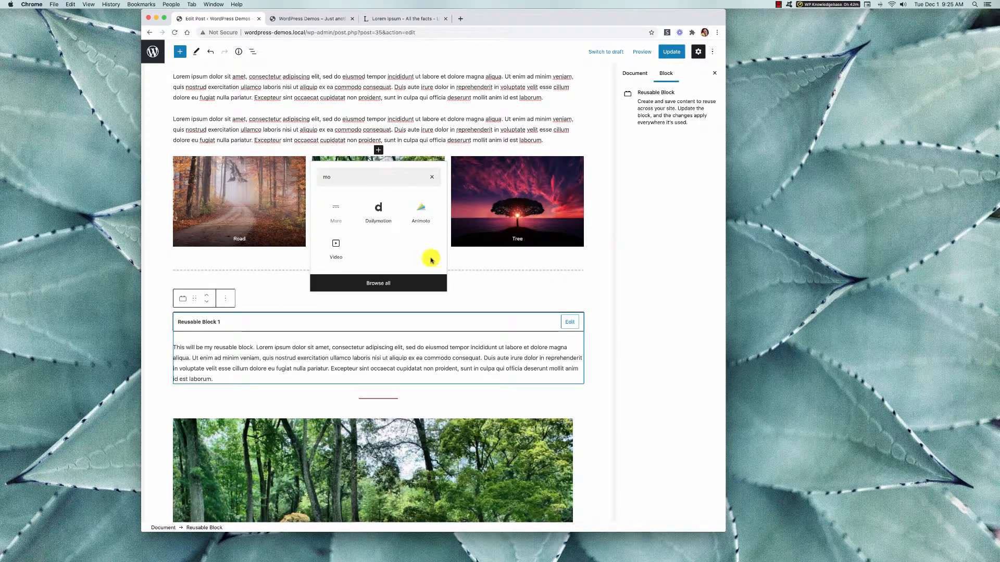
click(339, 252)
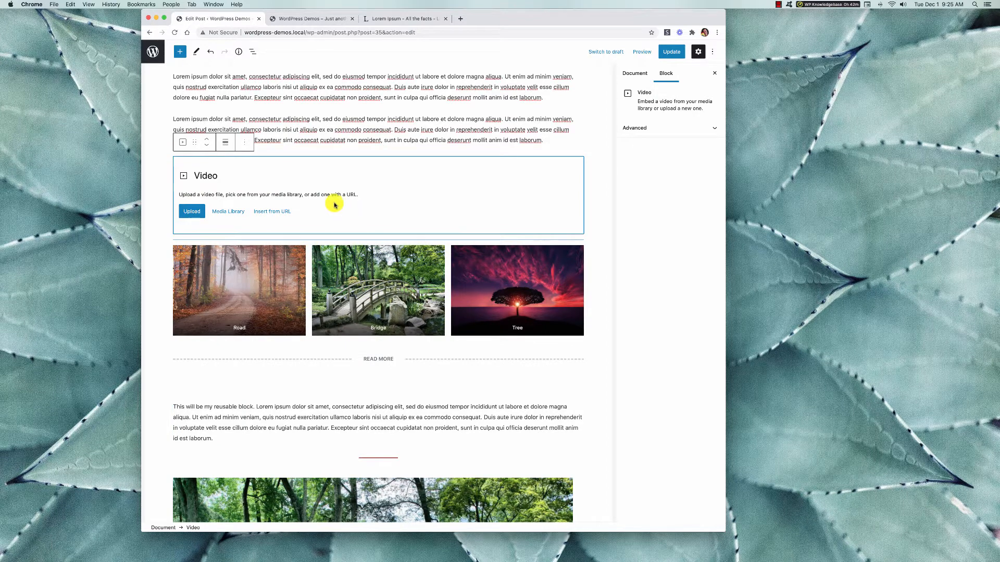
click(247, 147)
click(298, 314)
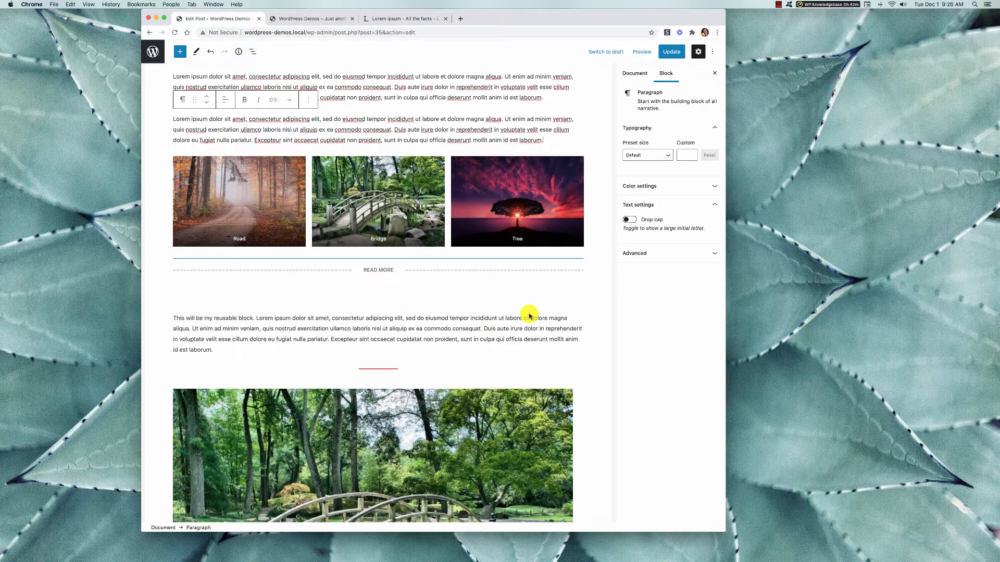
Look over the available blocks in the block library and the post's content down to its last paragraph.
scroll(530, 316, up, 5)
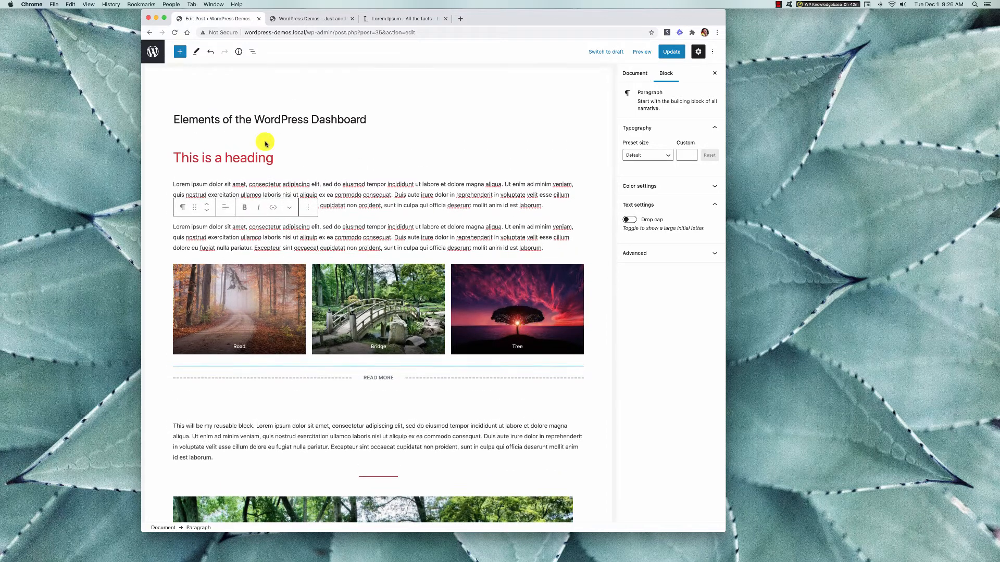
click(186, 57)
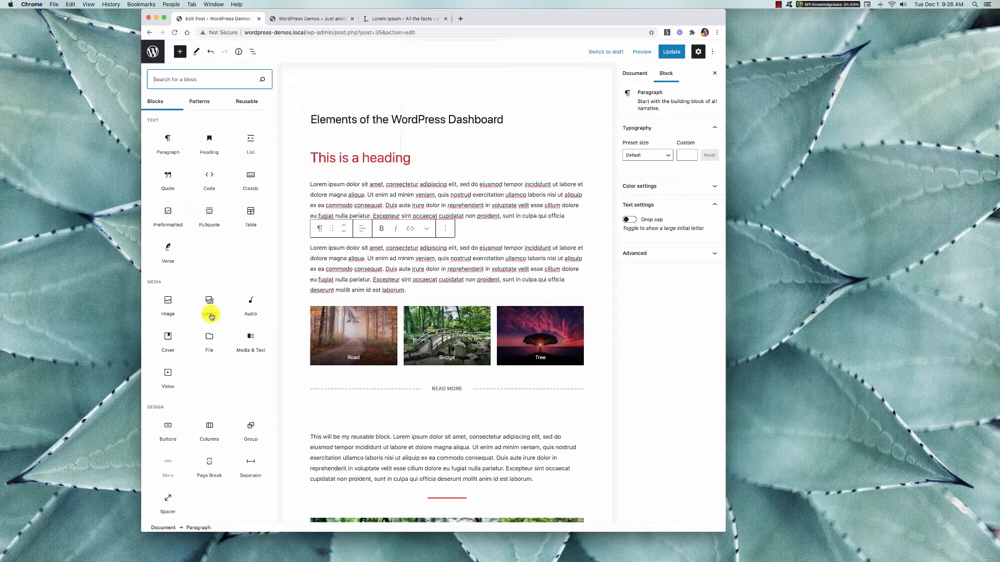
click(531, 463)
scroll(532, 463, down, 15)
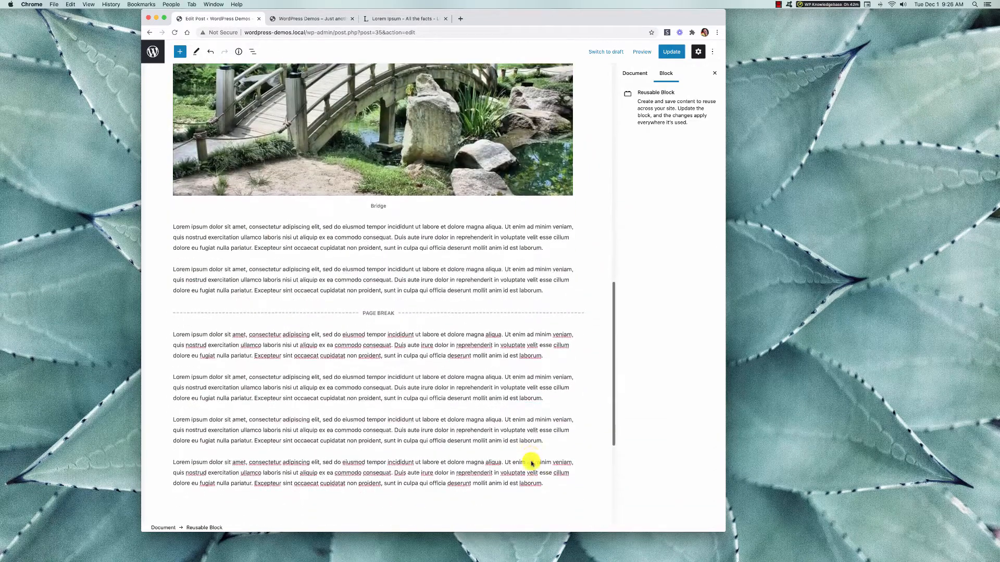
scroll(531, 463, down, 3)
click(352, 415)
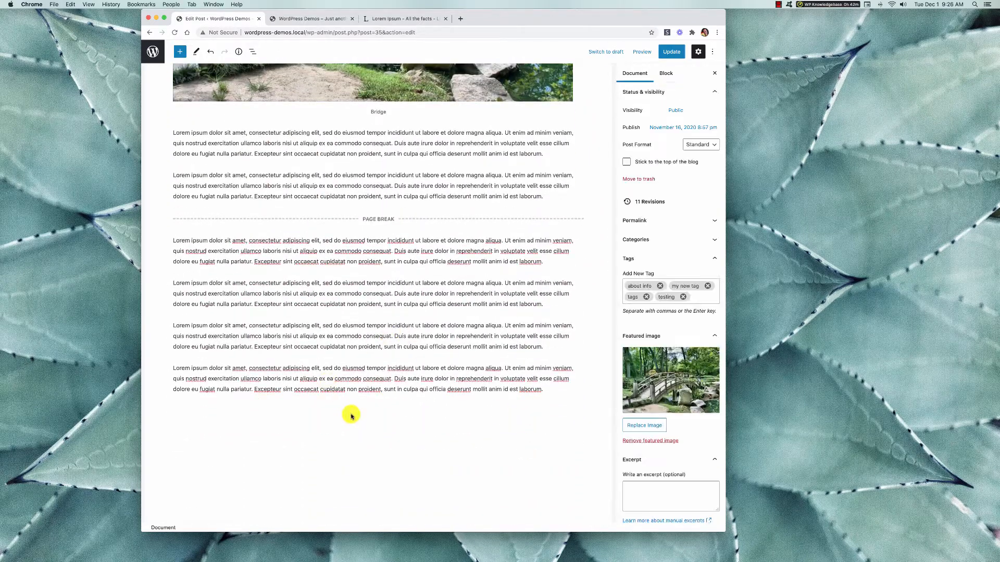
scroll(353, 406, down, 3)
Insert a Media & Text block below the post's last paragraph.
click(543, 317)
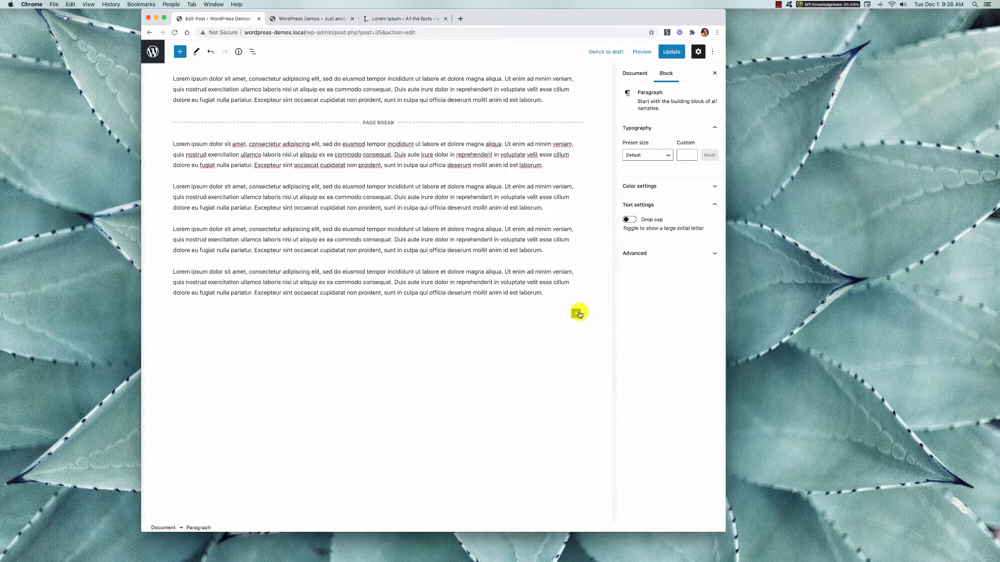
click(576, 314)
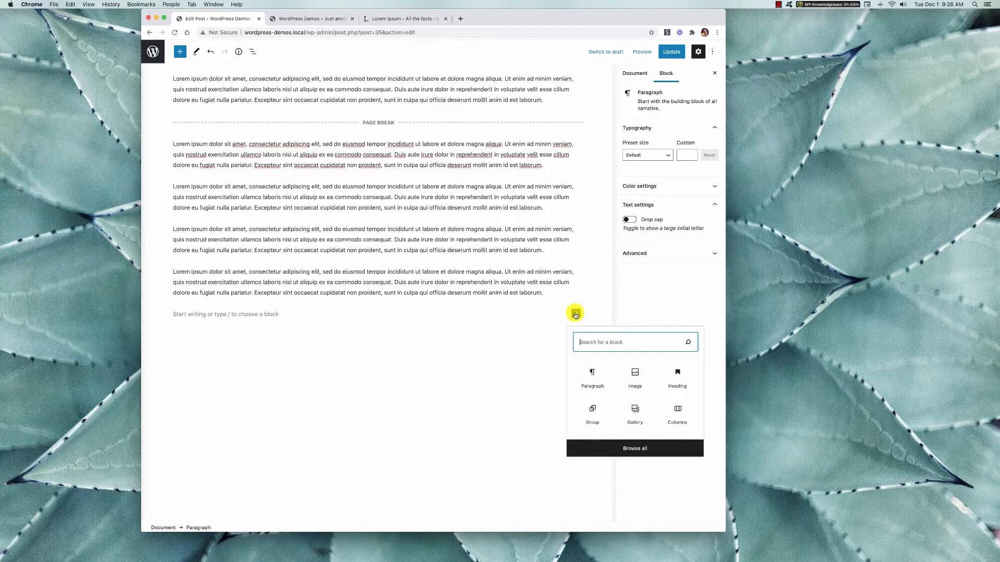
text(media)
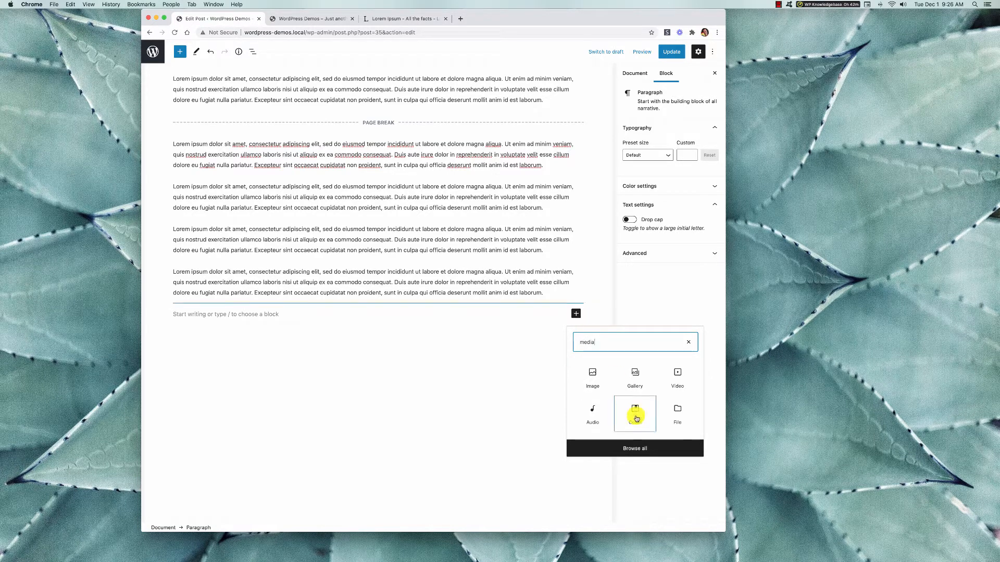
click(631, 447)
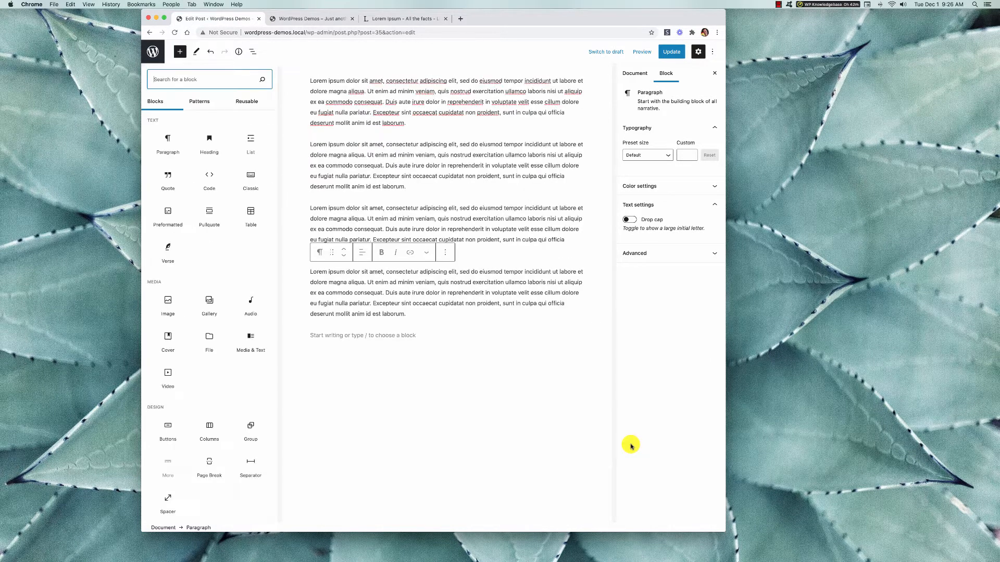
click(249, 346)
click(456, 379)
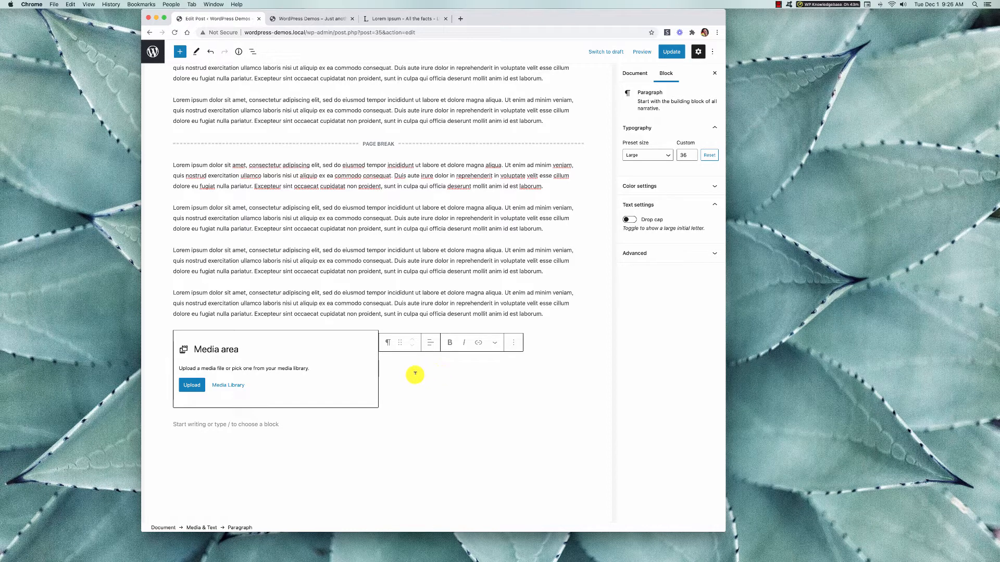
Show the Media & Text block's media on the right and switch it back to the left.
click(240, 366)
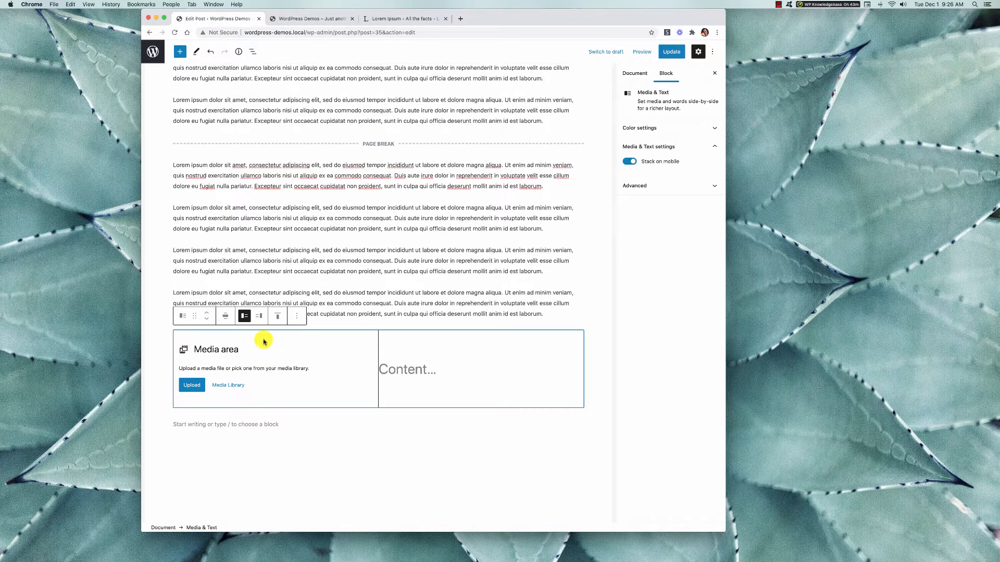
click(257, 317)
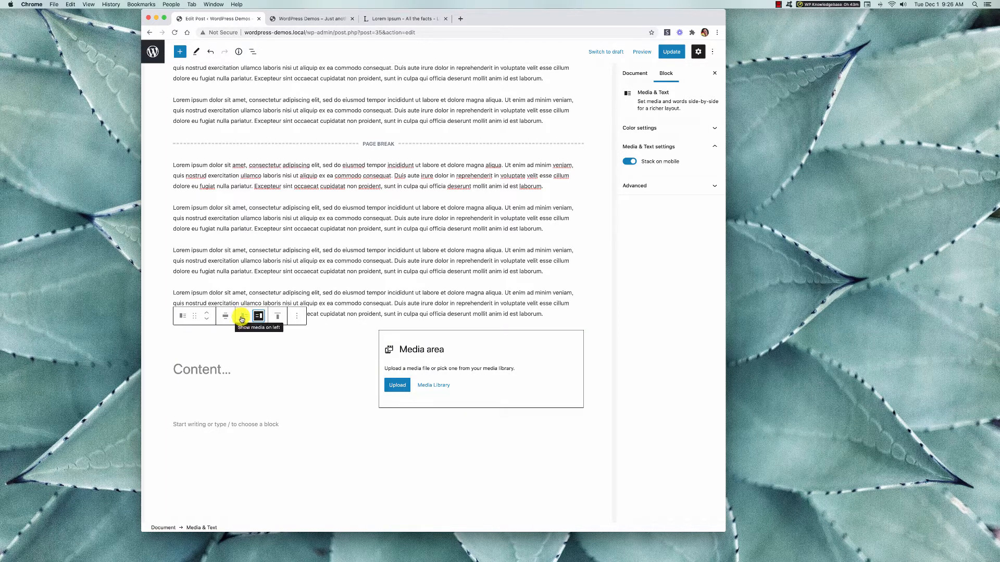
click(242, 316)
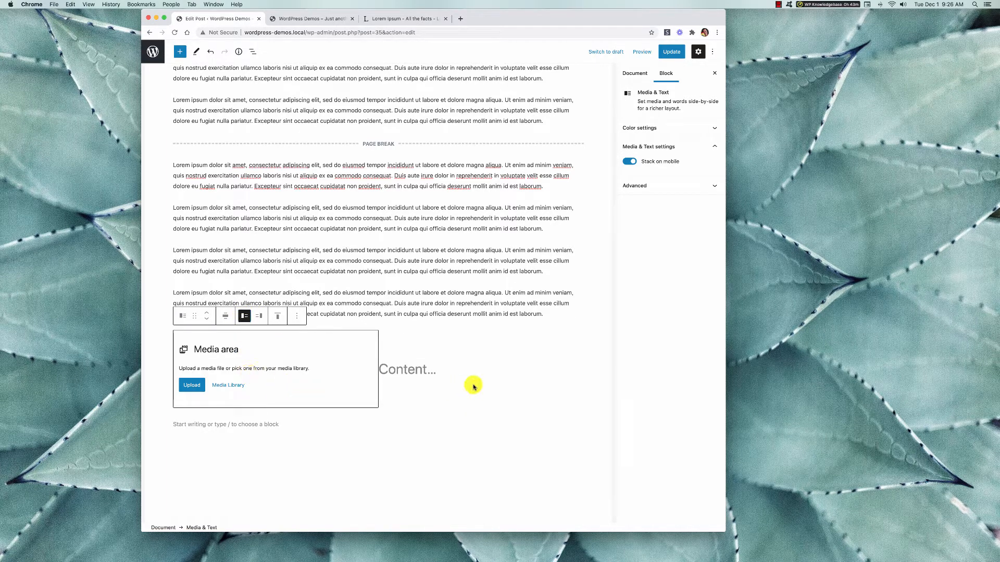
Fill the Media & Text block's media area with the forest road image from the media library.
click(360, 259)
scroll(360, 259, up, 15)
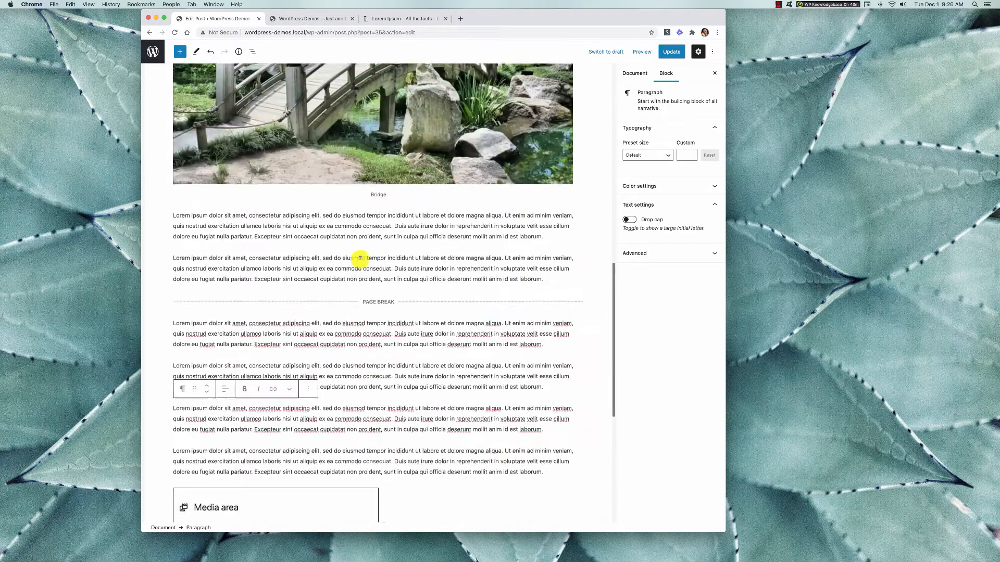
scroll(360, 259, down, 15)
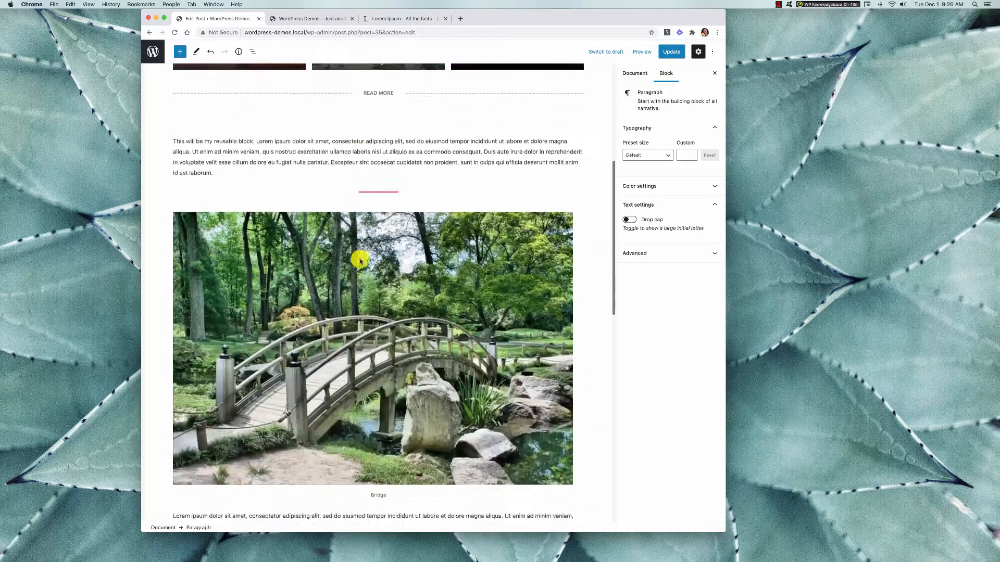
scroll(360, 260, down, 5)
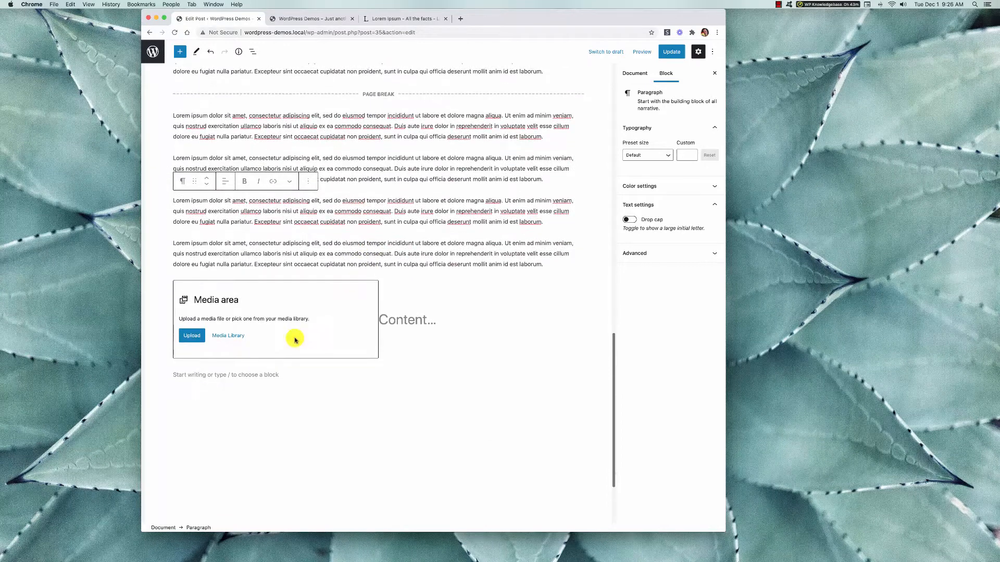
click(284, 319)
click(235, 336)
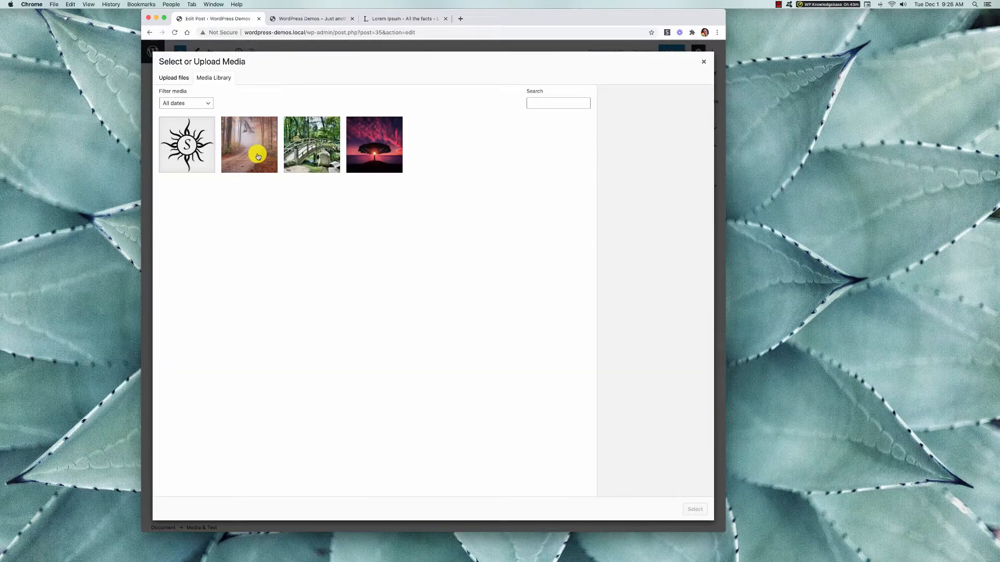
click(261, 153)
click(694, 509)
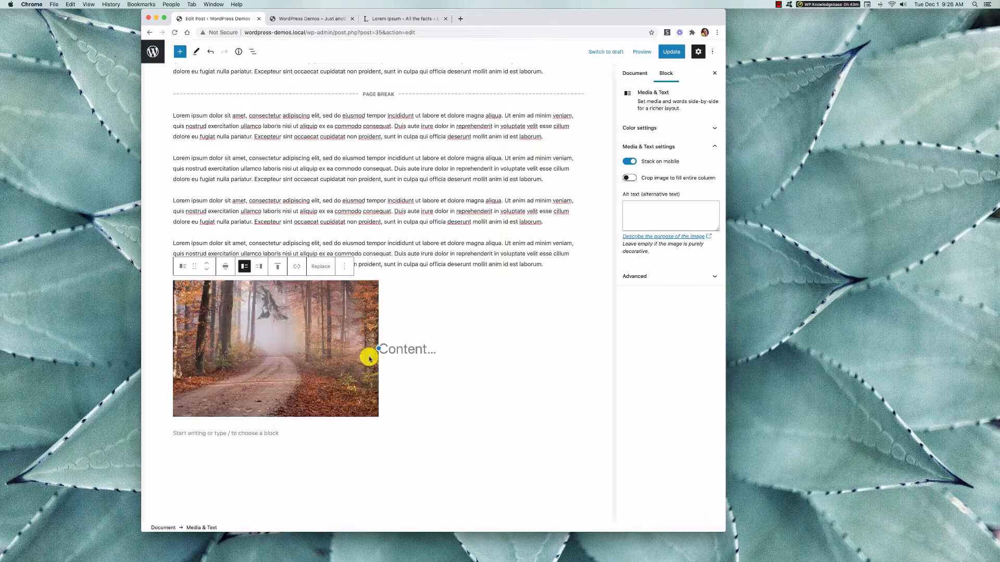
Copy the lorem ipsum paragraph above the Media & Text block into the block's content area.
click(418, 348)
click(420, 235)
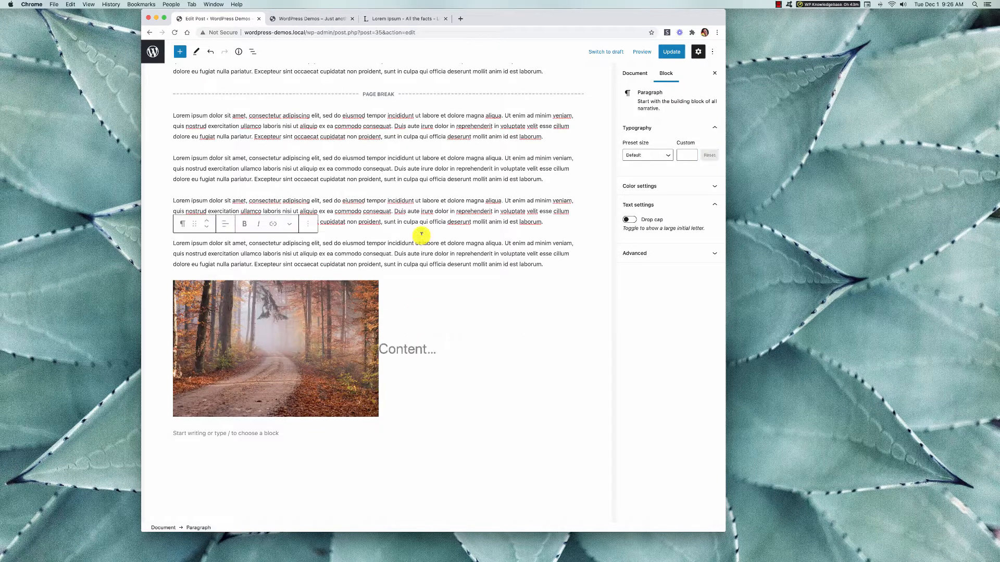
drag(186, 256, 156, 248)
key(cmd+c)
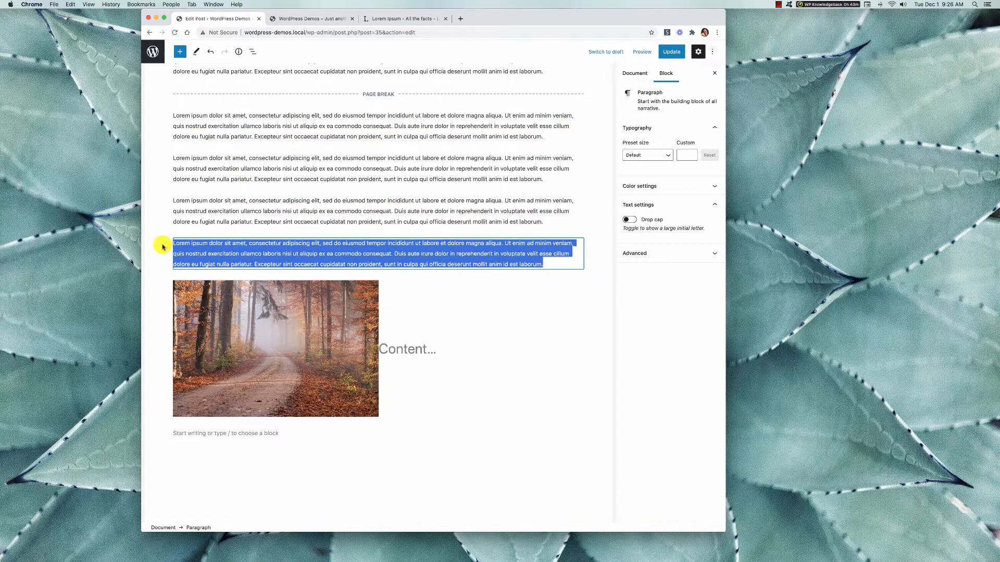
scroll(158, 250, up, 1)
click(422, 379)
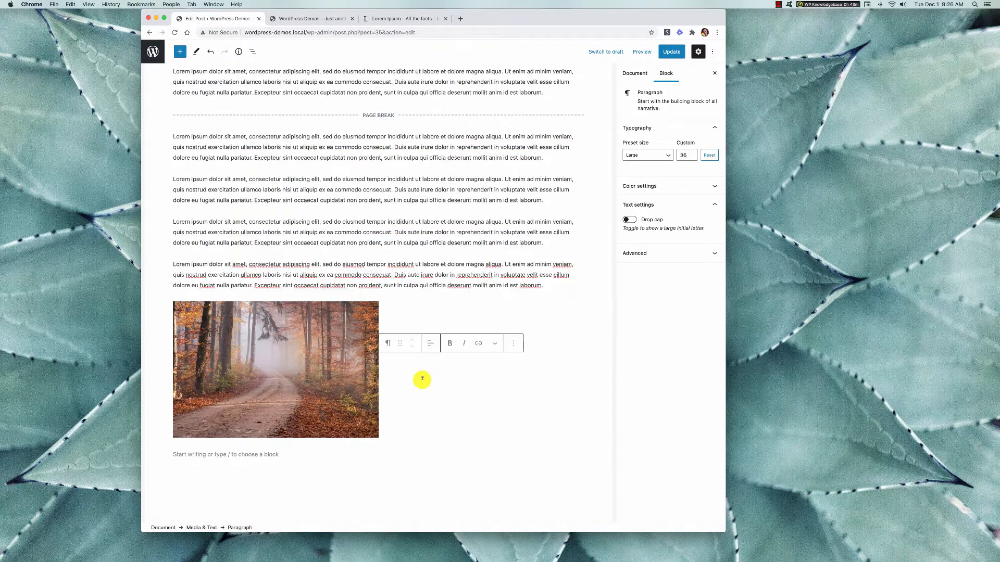
key(cmd+v)
Shorten the text beside the road image to its first sentence, ending at "magna aliqua.".
scroll(443, 417, down, 5)
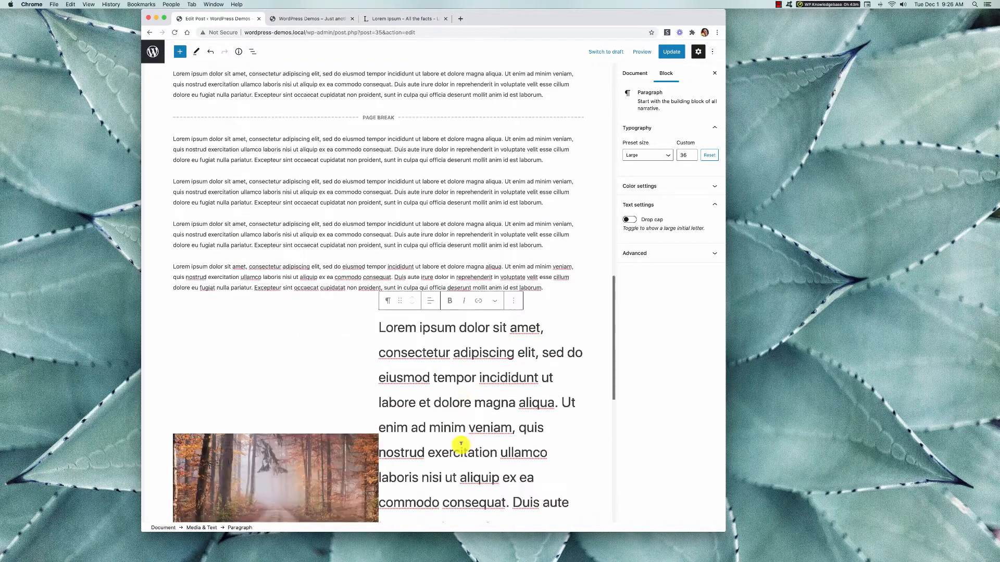
drag(436, 448, 564, 398)
scroll(573, 167, up, 5)
key(BackSpace)
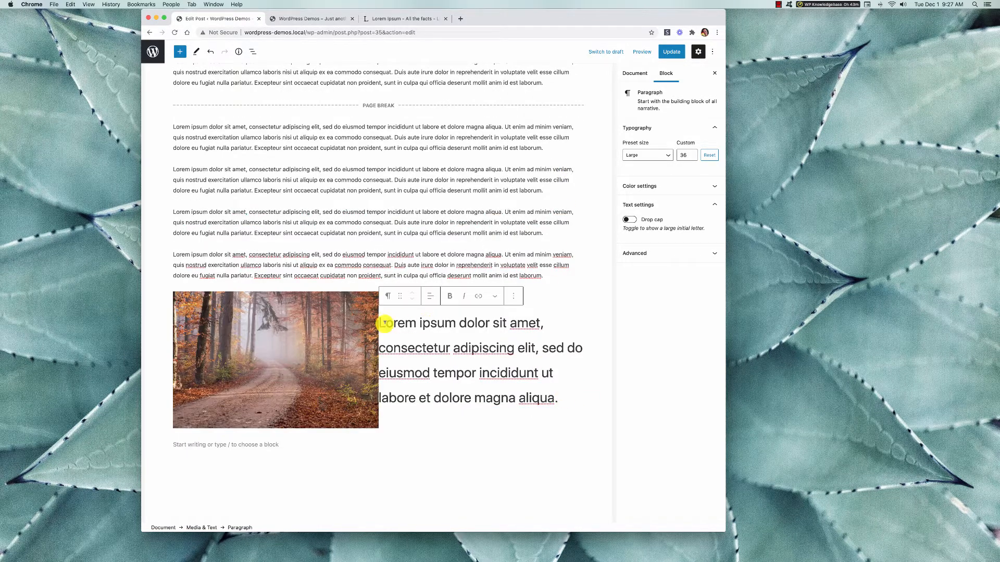
scroll(358, 389, down, 2)
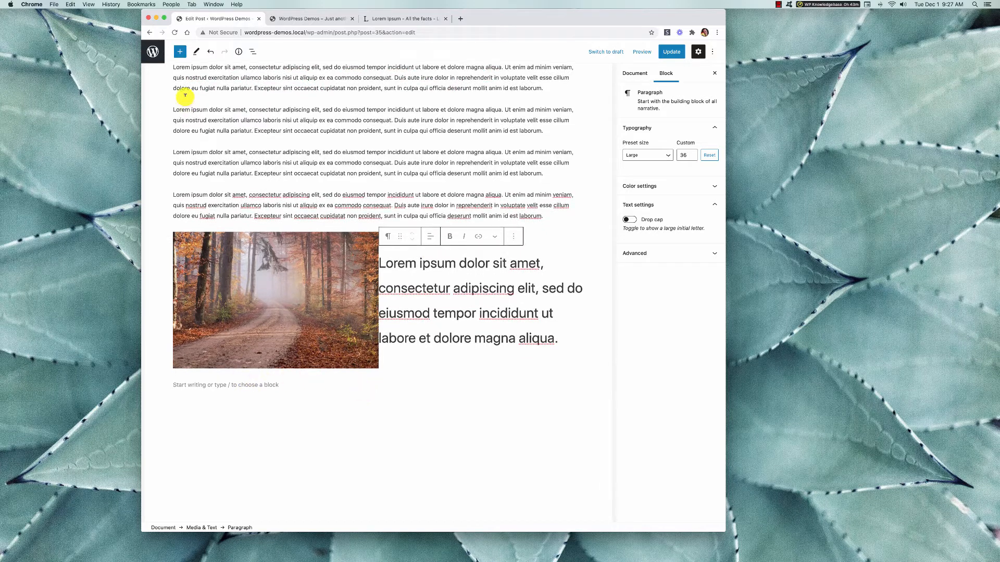
Stay on the post editing page and update the post.
click(156, 60)
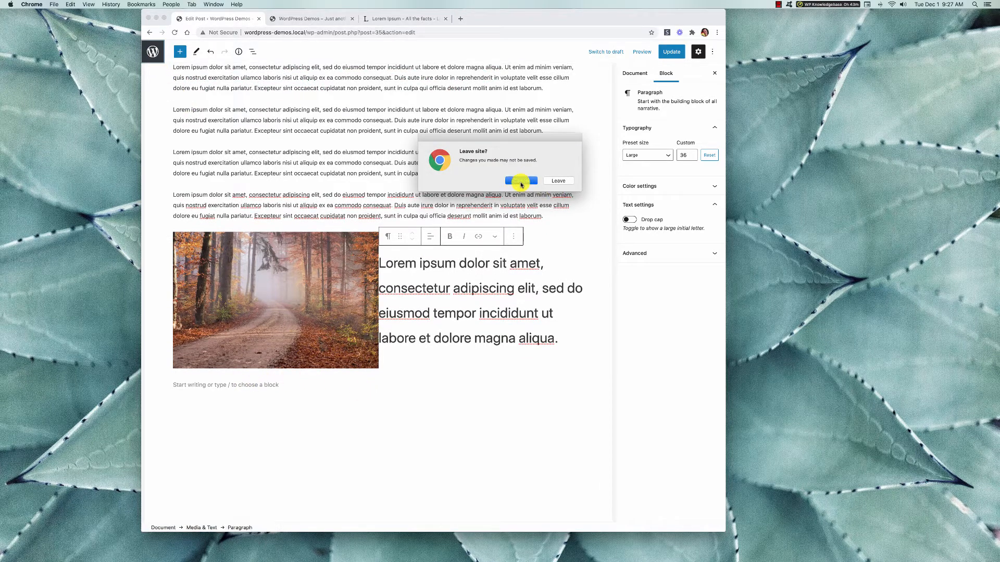
click(521, 181)
click(674, 53)
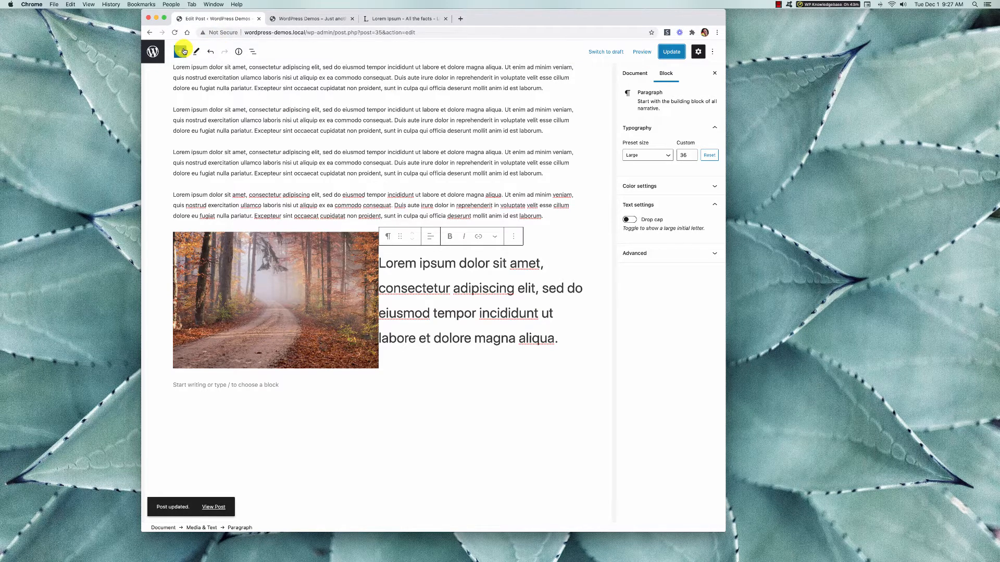
Select the empty line below the Media & Text block and display the available block patterns.
click(182, 51)
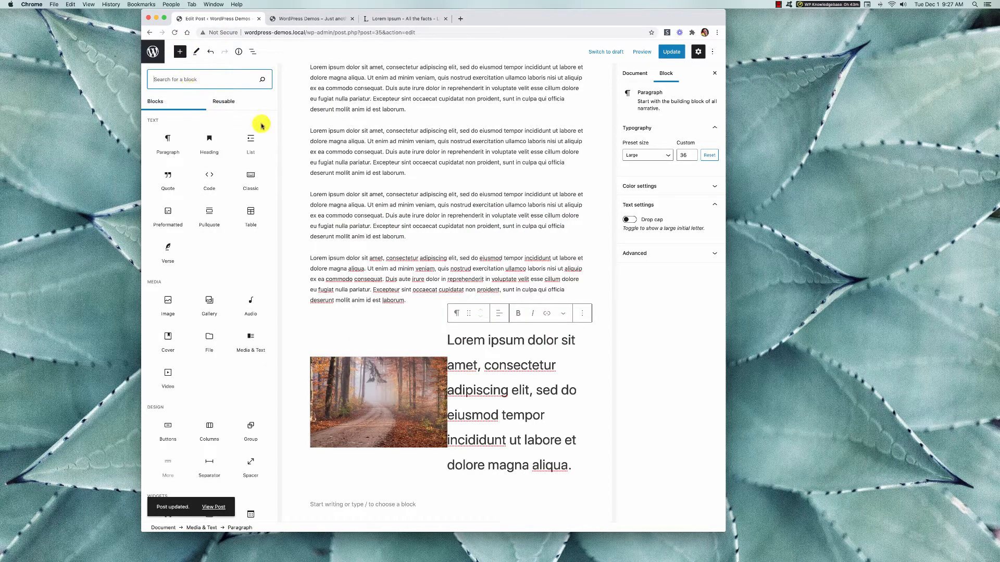
click(413, 203)
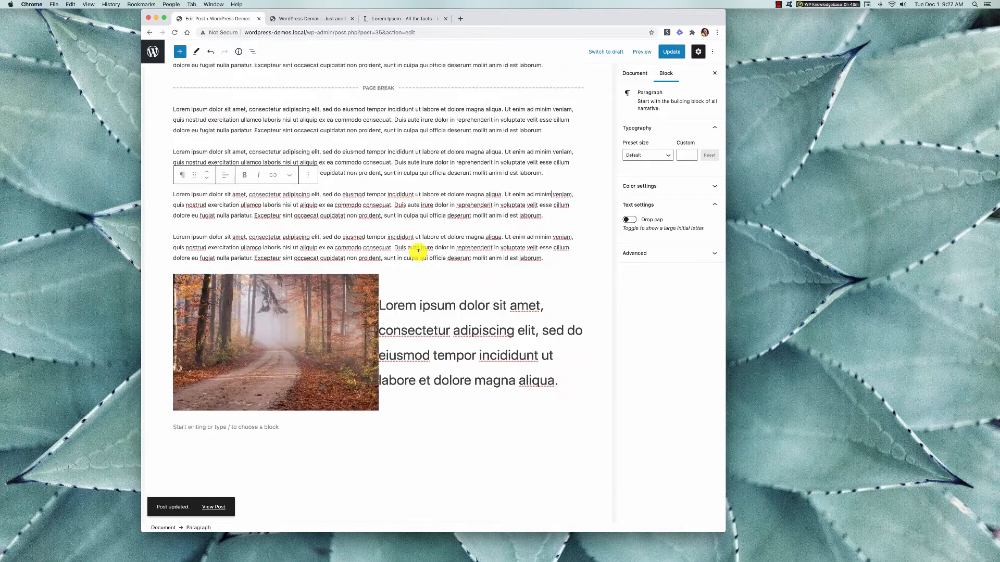
scroll(418, 251, down, 3)
click(319, 340)
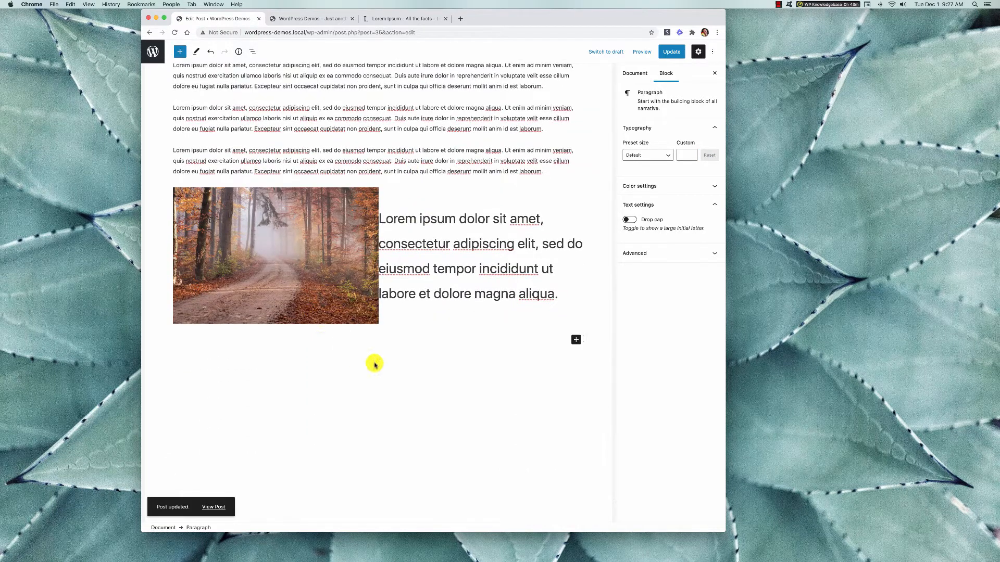
click(180, 51)
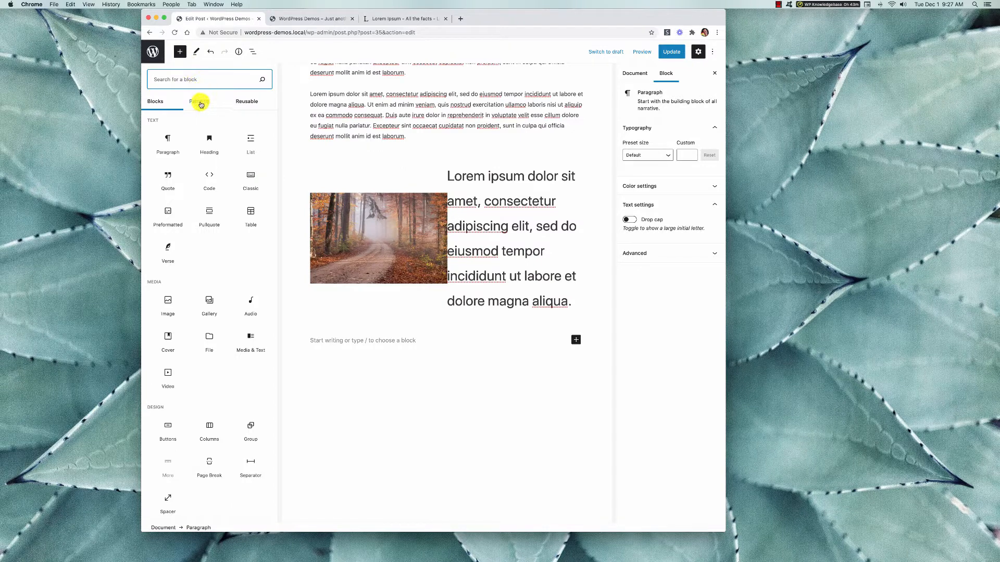
click(201, 103)
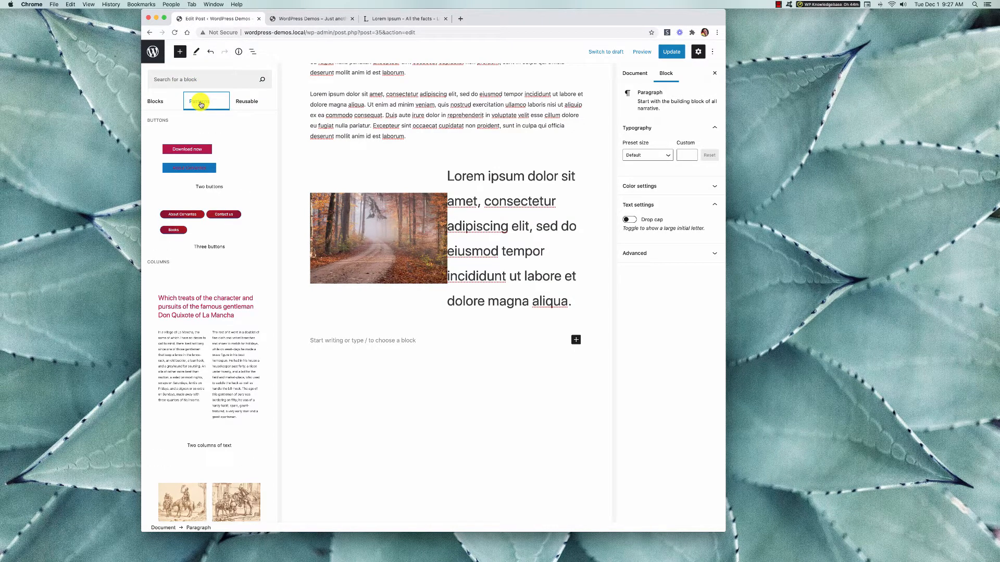
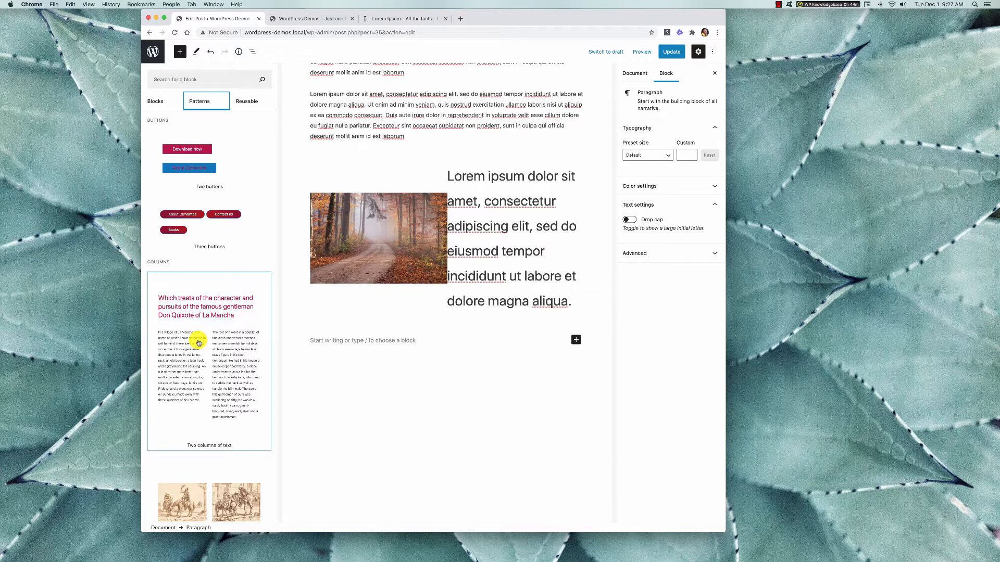
Insert the Quote pattern from the Text group below the Media & Text block.
scroll(199, 342, down, 2)
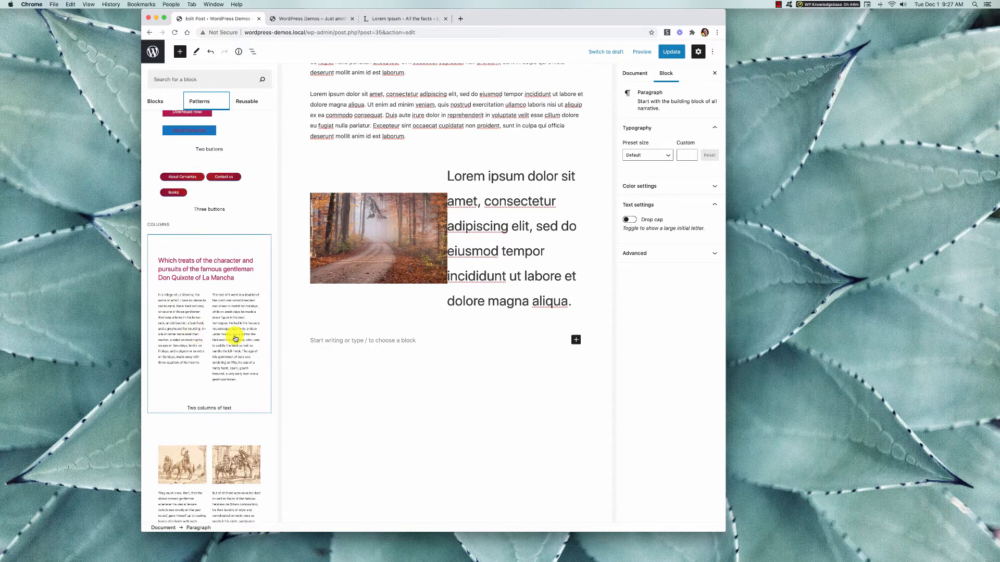
scroll(230, 340, down, 5)
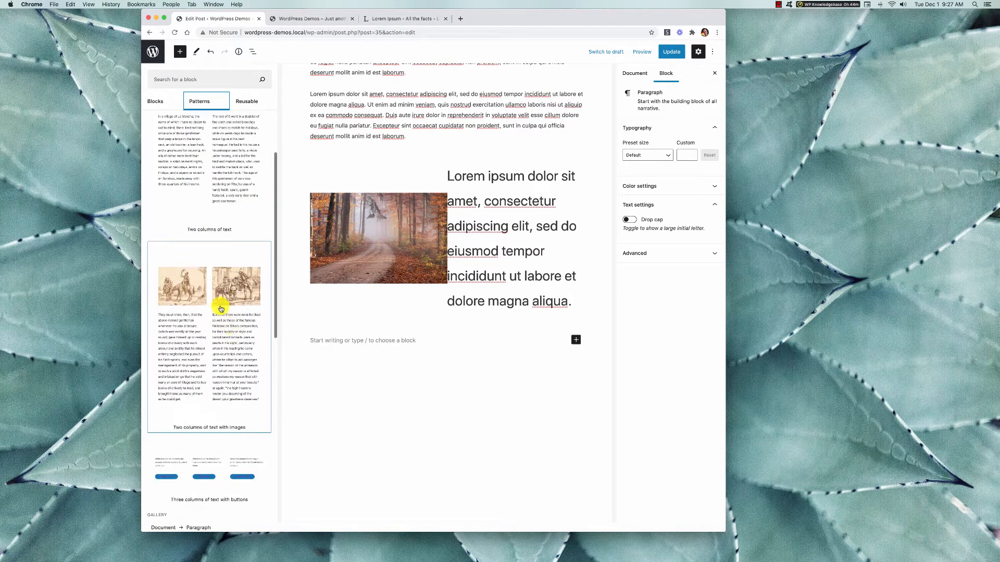
scroll(214, 348, down, 5)
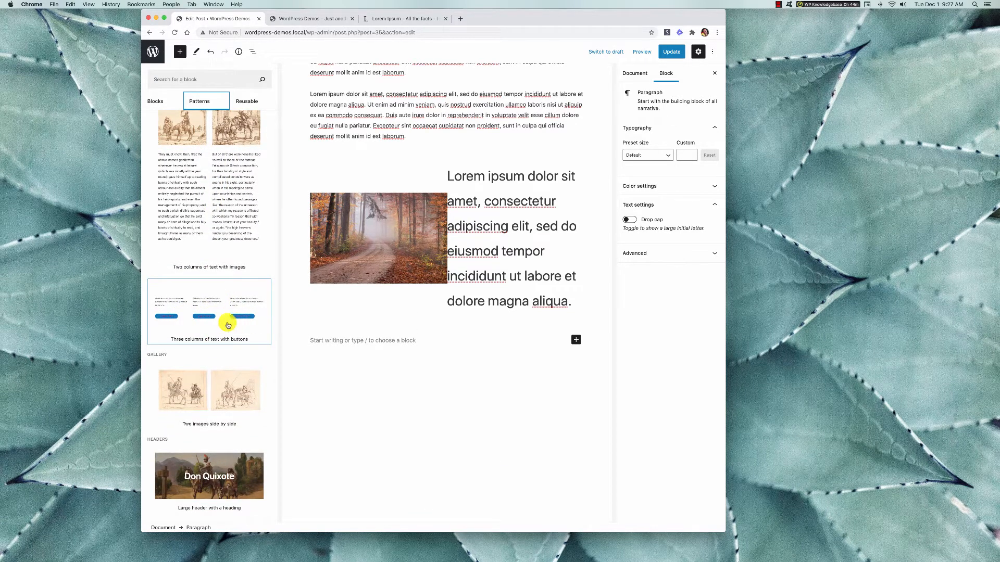
scroll(224, 331, down, 4)
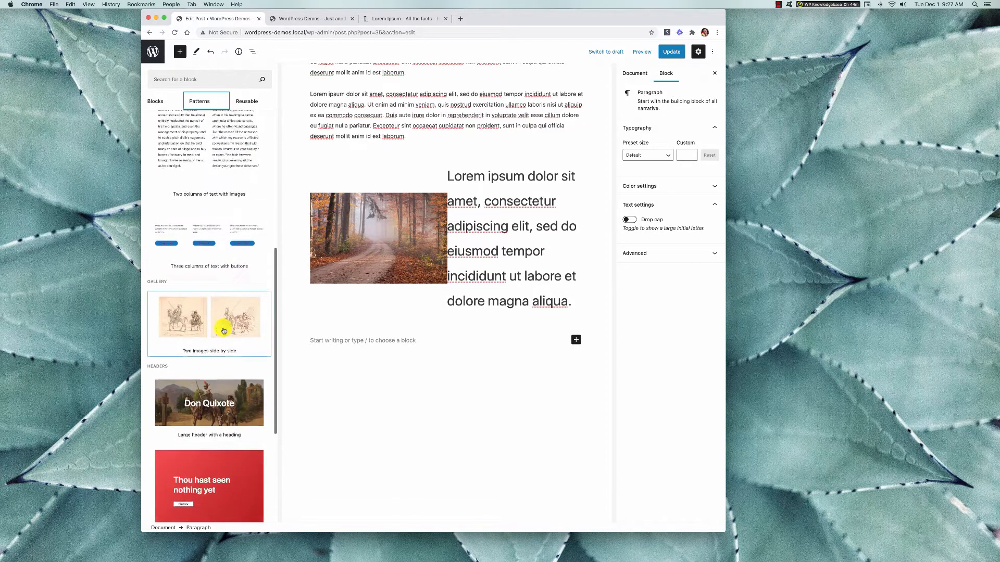
scroll(223, 330, down, 4)
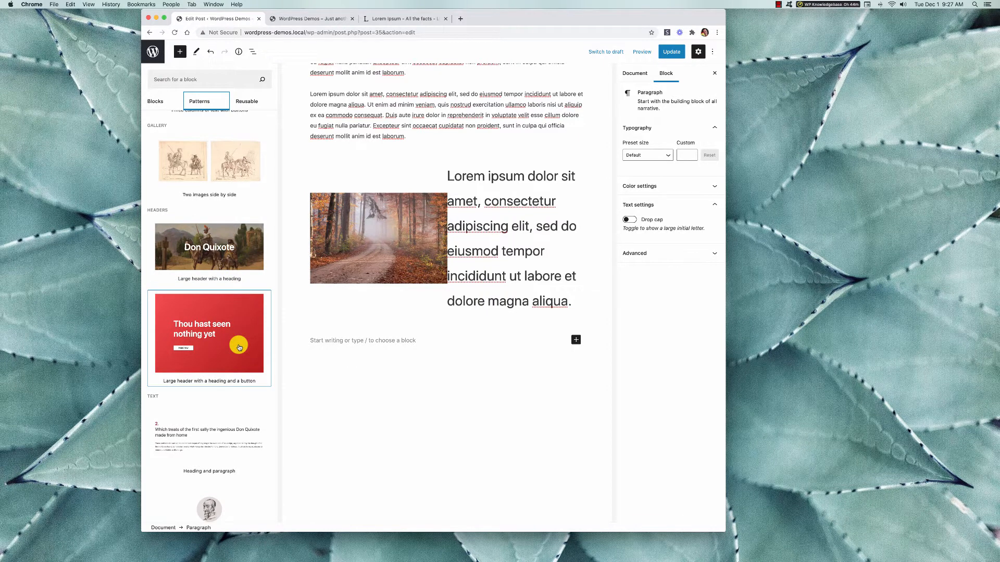
scroll(237, 344, down, 2)
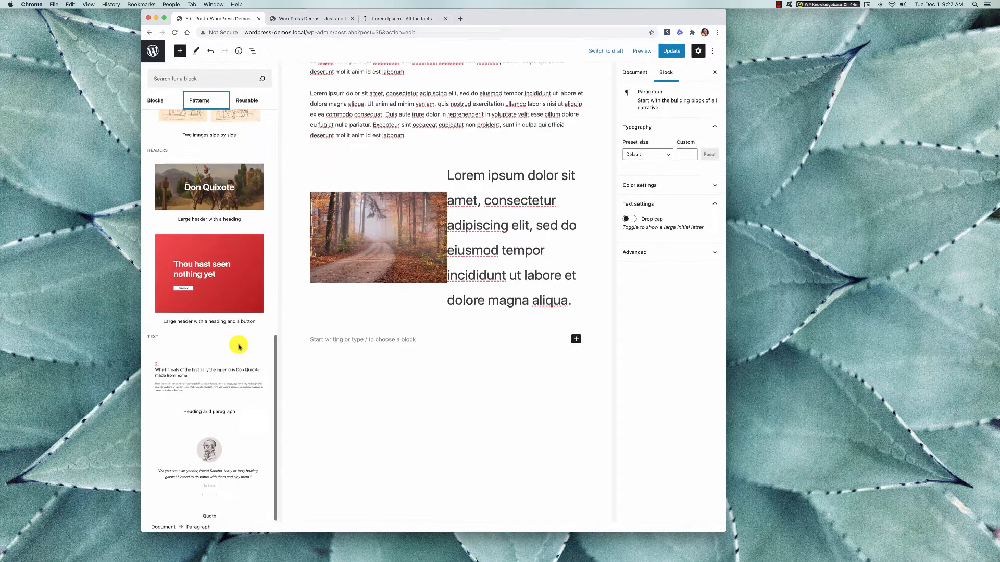
click(231, 445)
scroll(480, 389, down, 3)
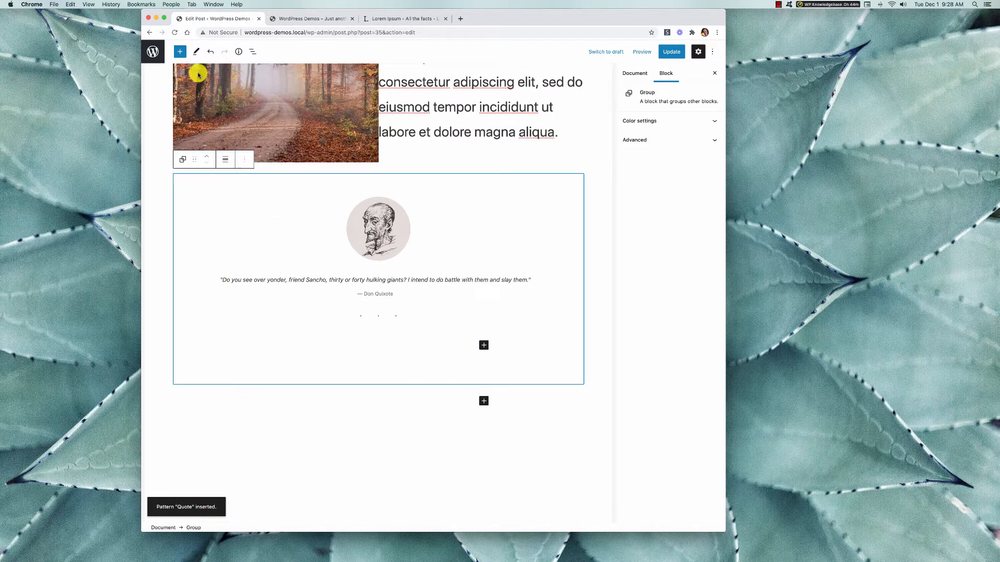
Insert the "Large header with a heading" pattern below the quote at the end of the post.
click(179, 52)
click(200, 102)
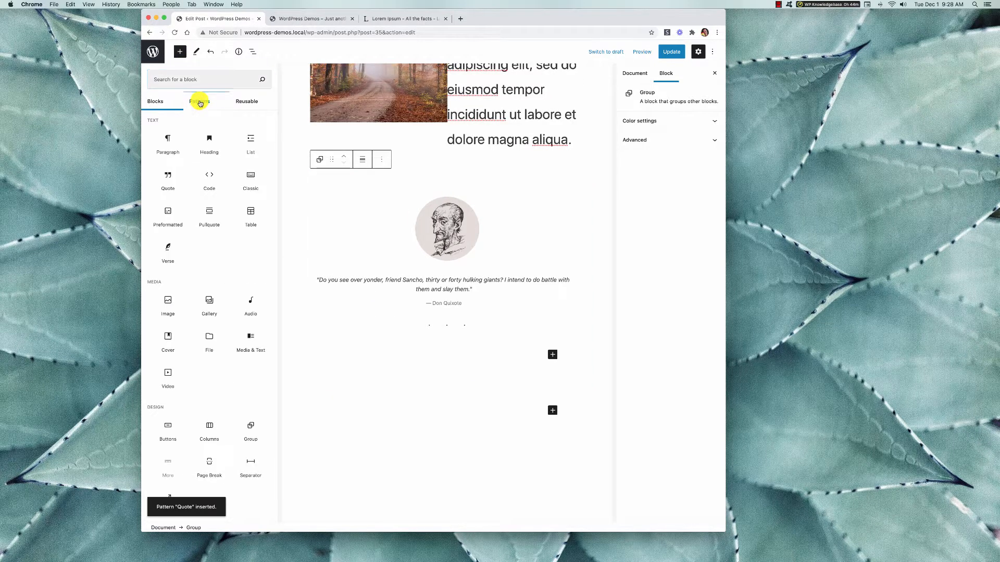
scroll(218, 332, down, 10)
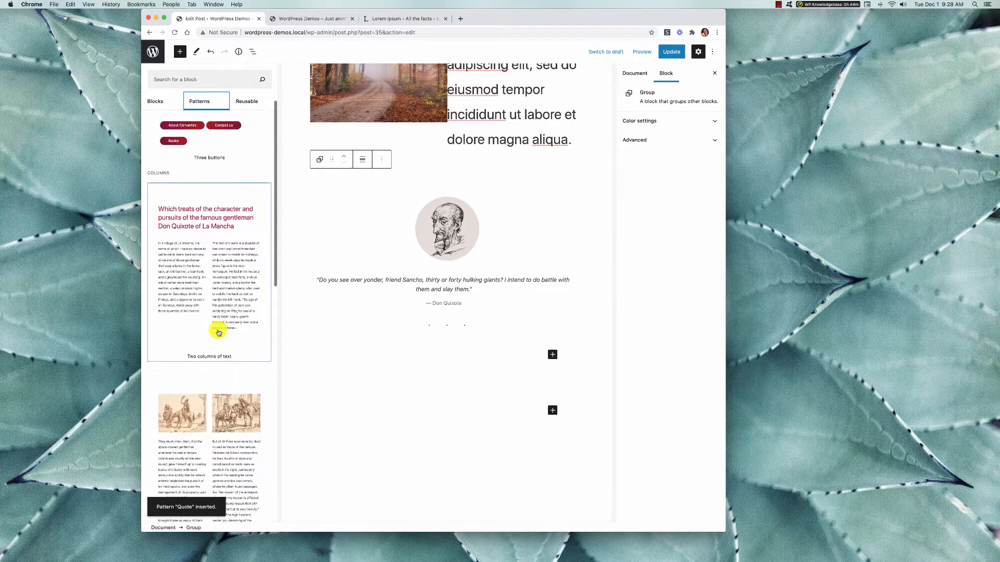
scroll(219, 332, down, 10)
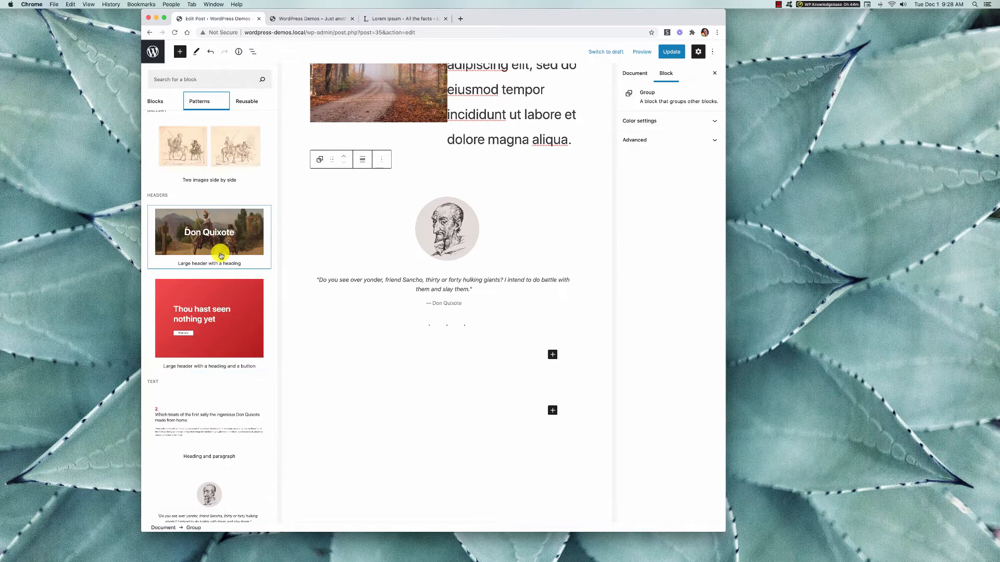
click(220, 256)
scroll(467, 382, down, 5)
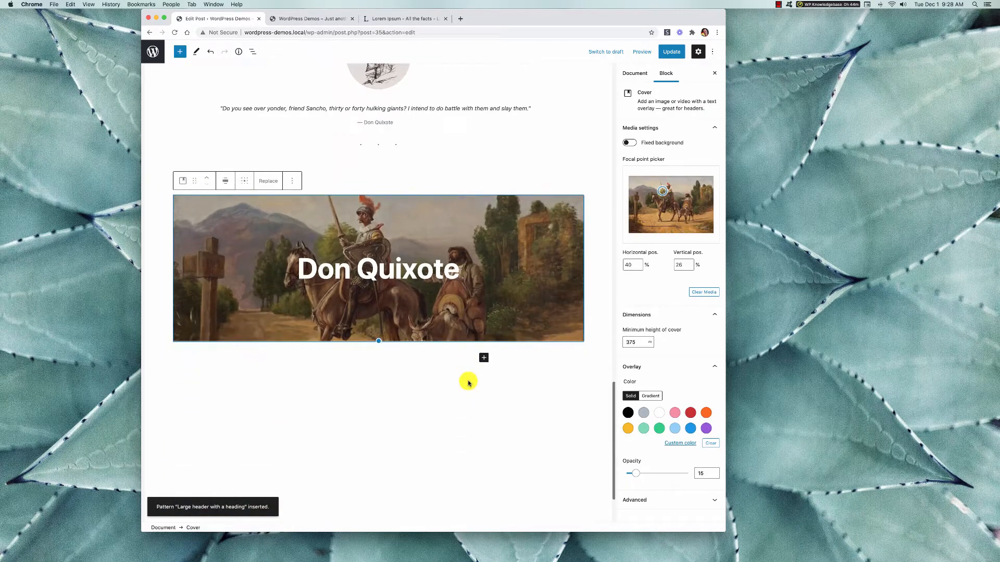
Move the Don Quixote cover block up to the start of the post, above "This is a heading", and update the post.
scroll(425, 264, up, 3)
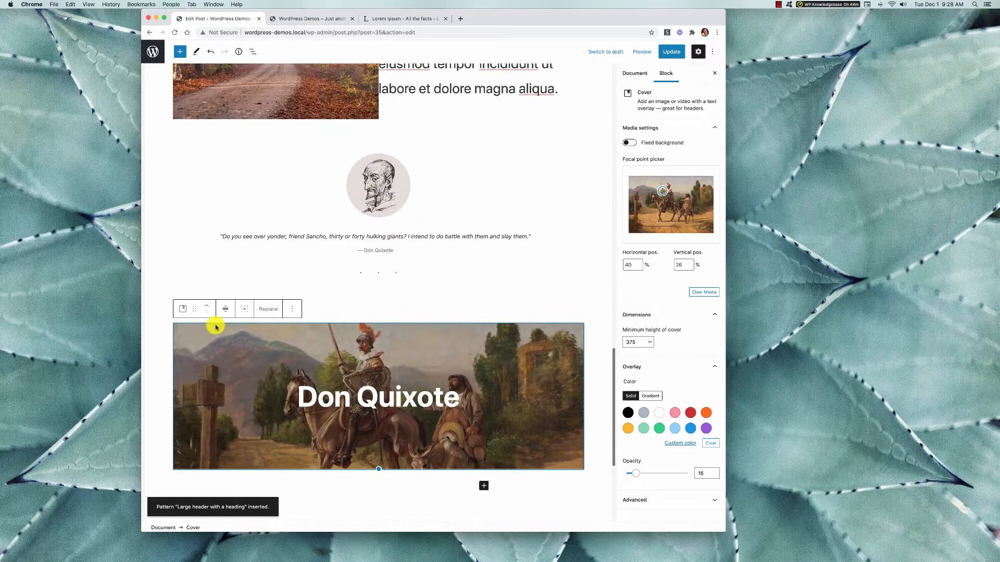
click(206, 304)
click(206, 305)
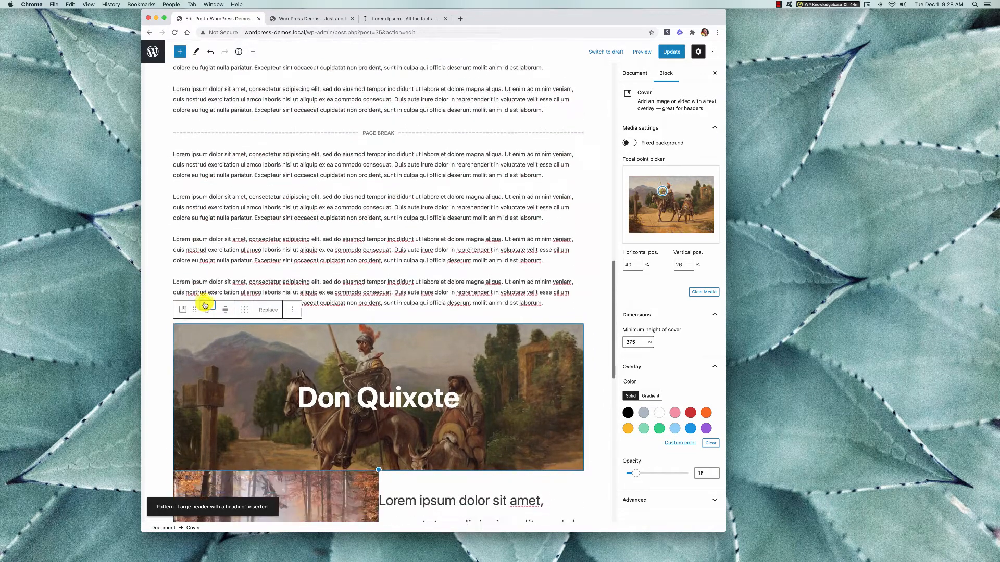
click(206, 304)
click(206, 305)
click(206, 305)
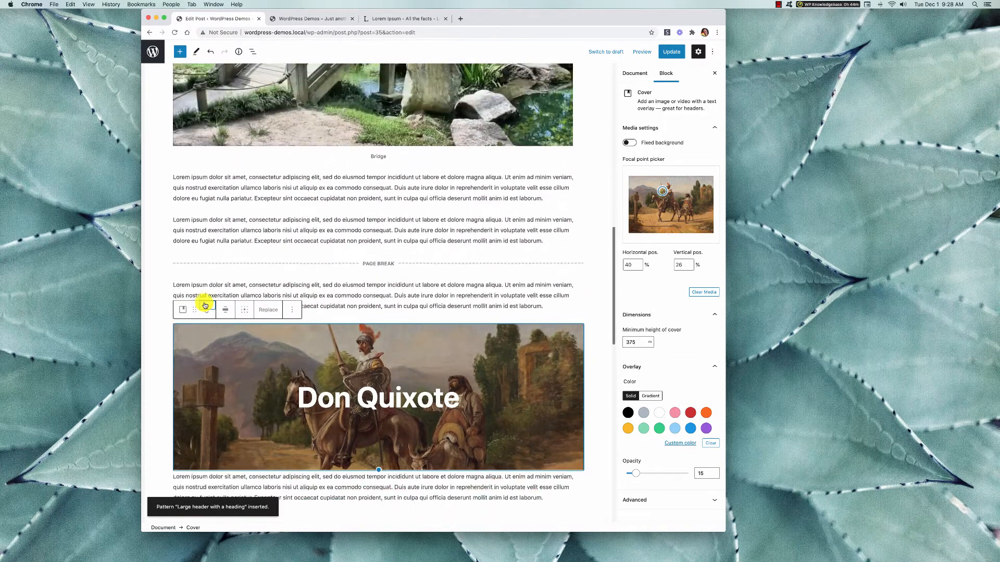
click(206, 305)
click(205, 304)
click(206, 305)
click(205, 305)
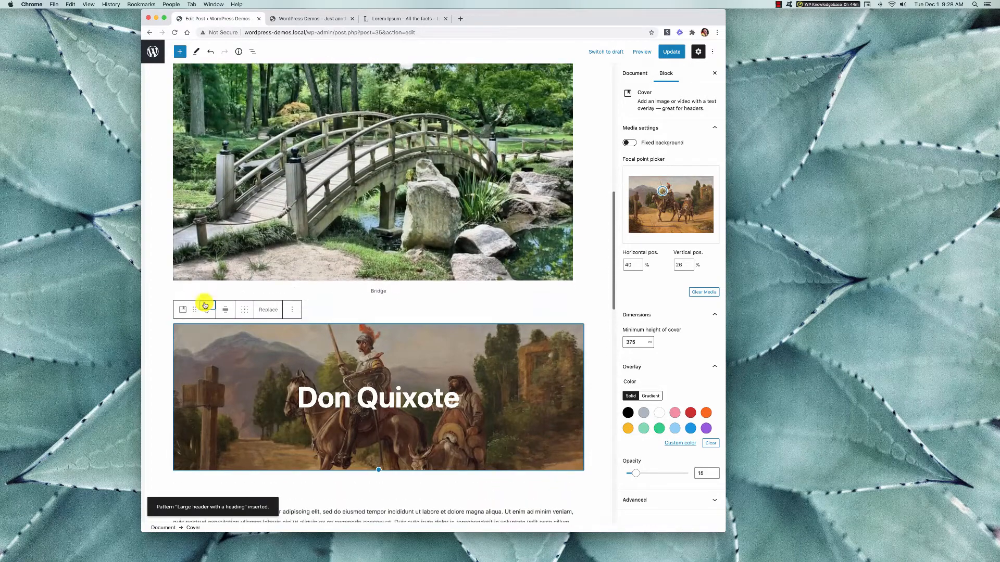
click(206, 304)
click(206, 305)
click(206, 305)
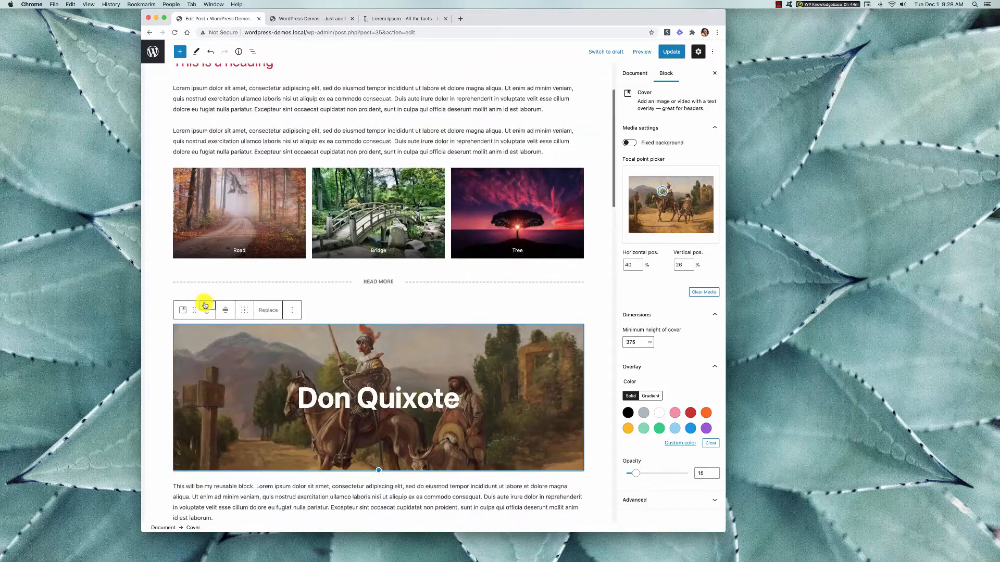
click(205, 304)
click(206, 304)
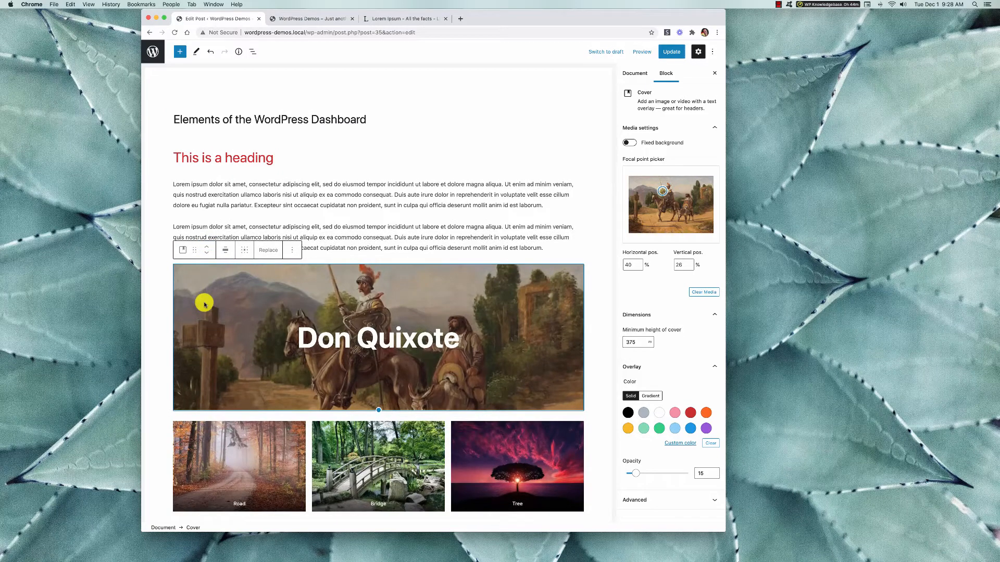
click(207, 247)
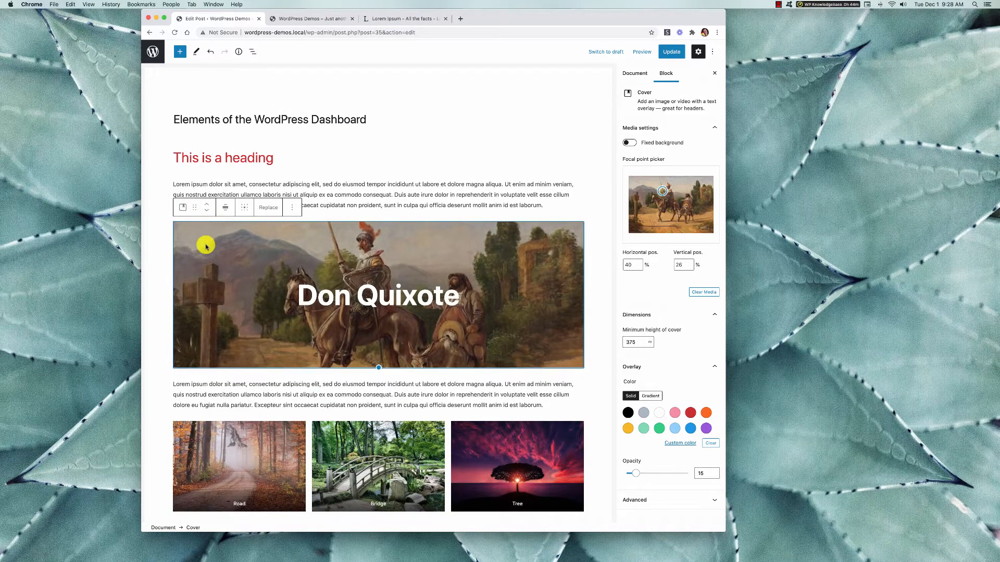
click(207, 207)
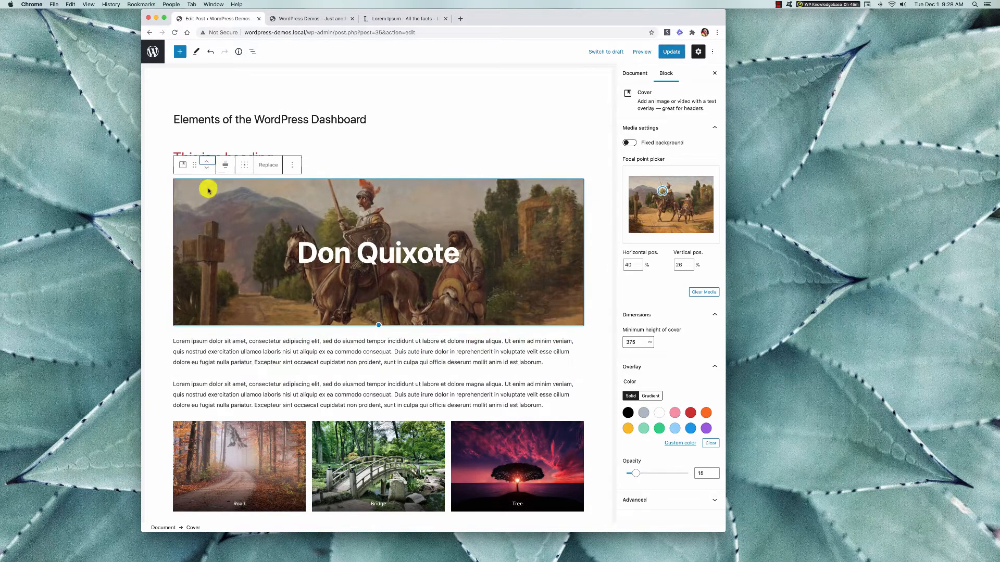
click(206, 162)
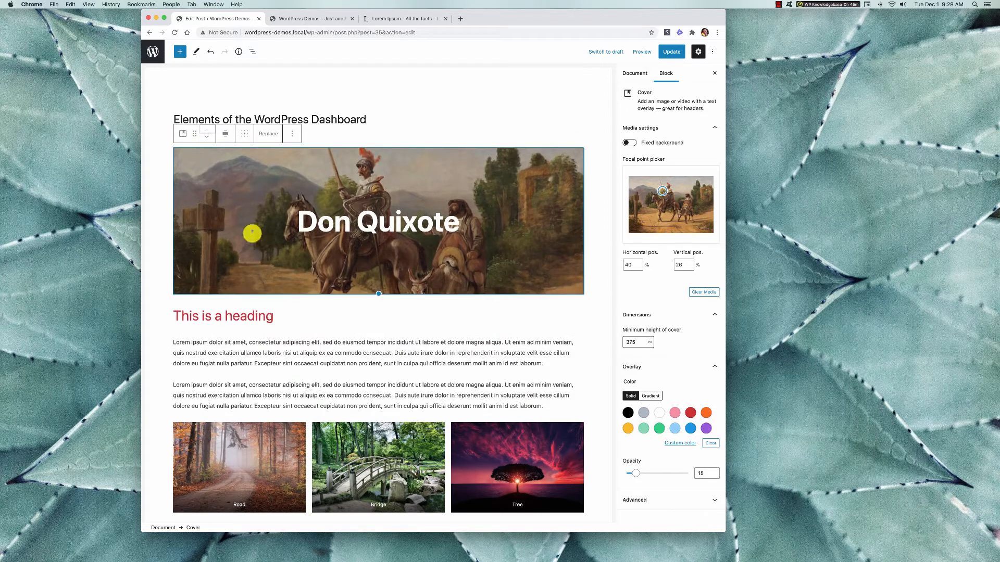
click(672, 52)
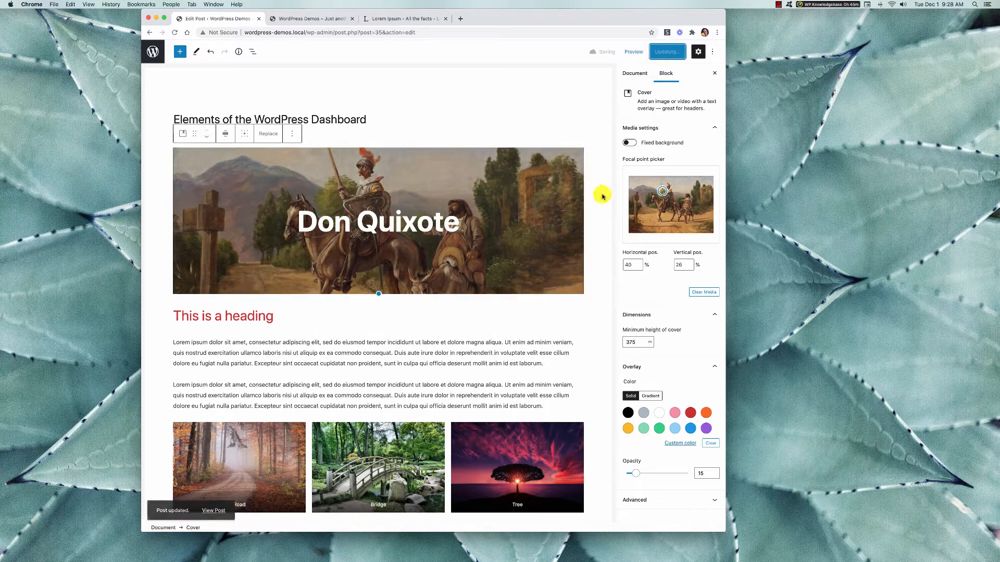
Open the published "Elements of the WordPress Dashboard" post on the site and review its header and content layout.
click(319, 17)
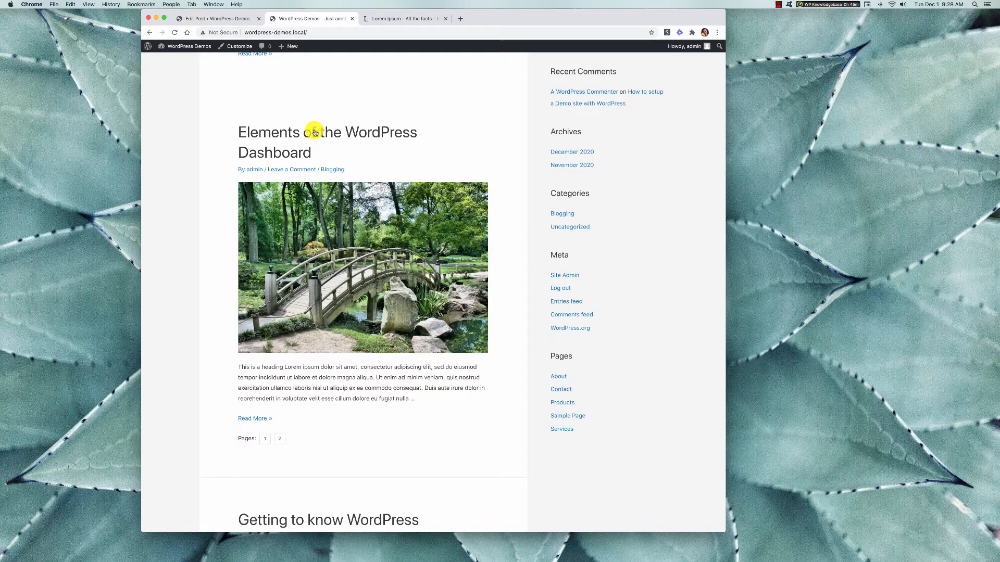
click(313, 134)
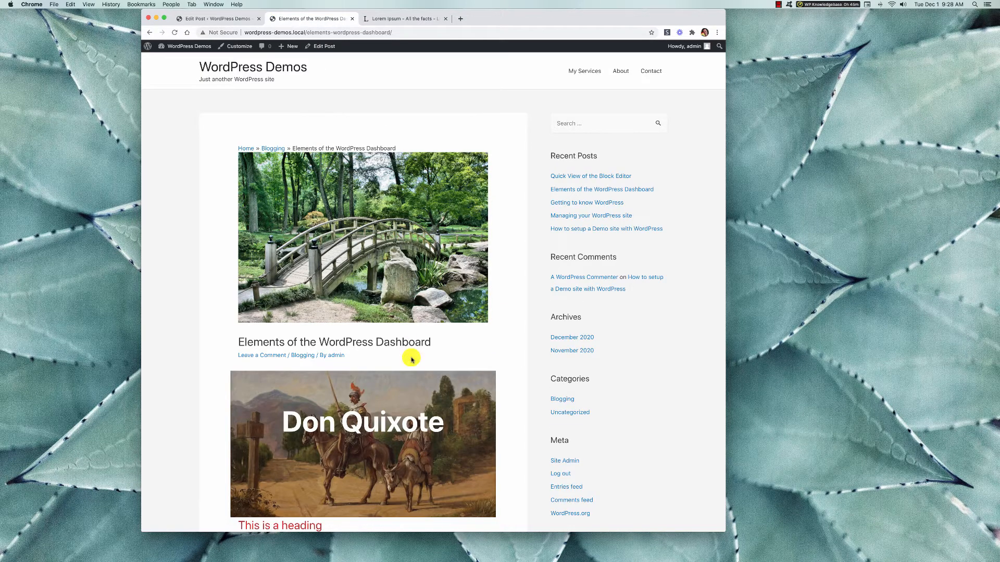
scroll(412, 359, down, 3)
scroll(412, 360, down, 3)
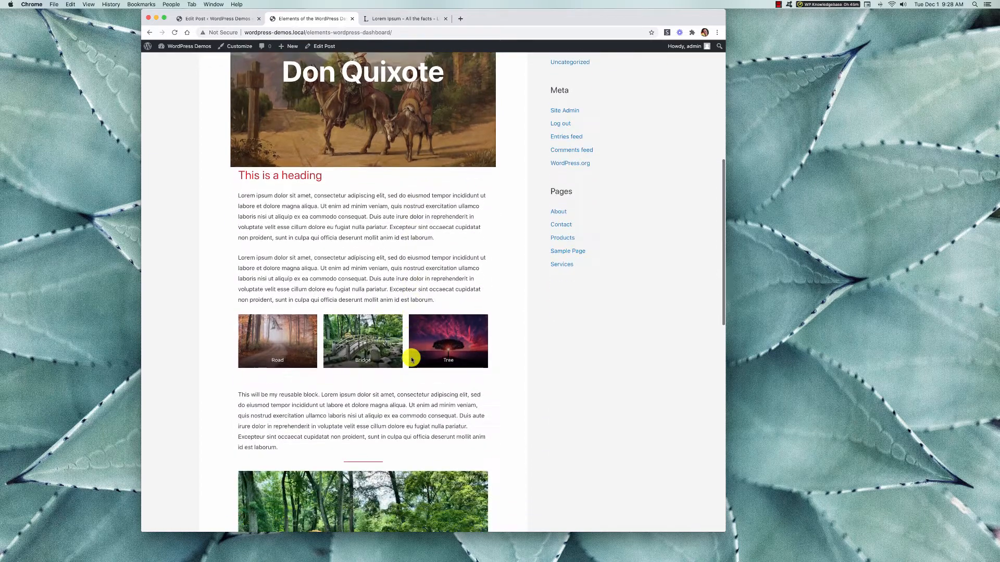
scroll(411, 359, down, 8)
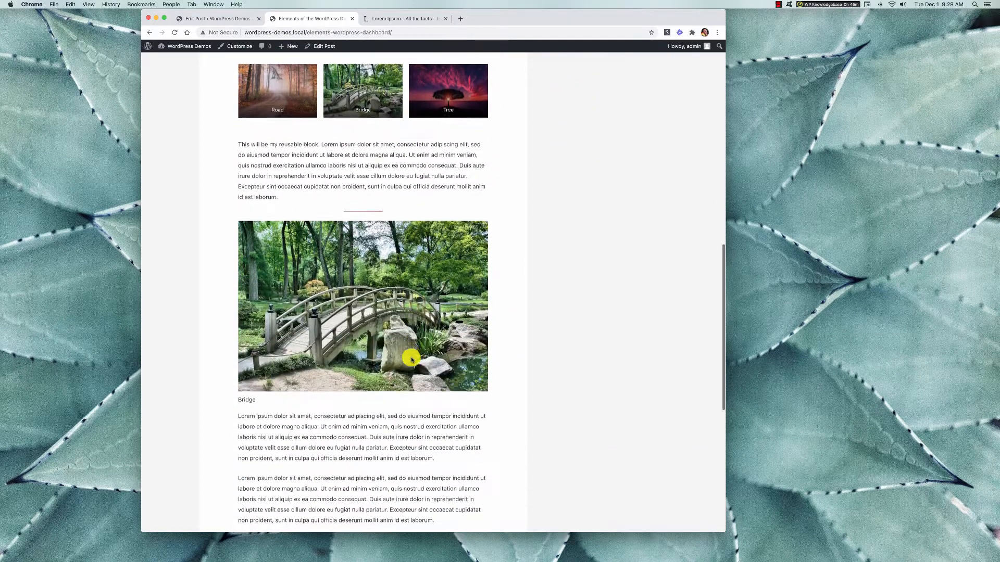
scroll(412, 359, up, 15)
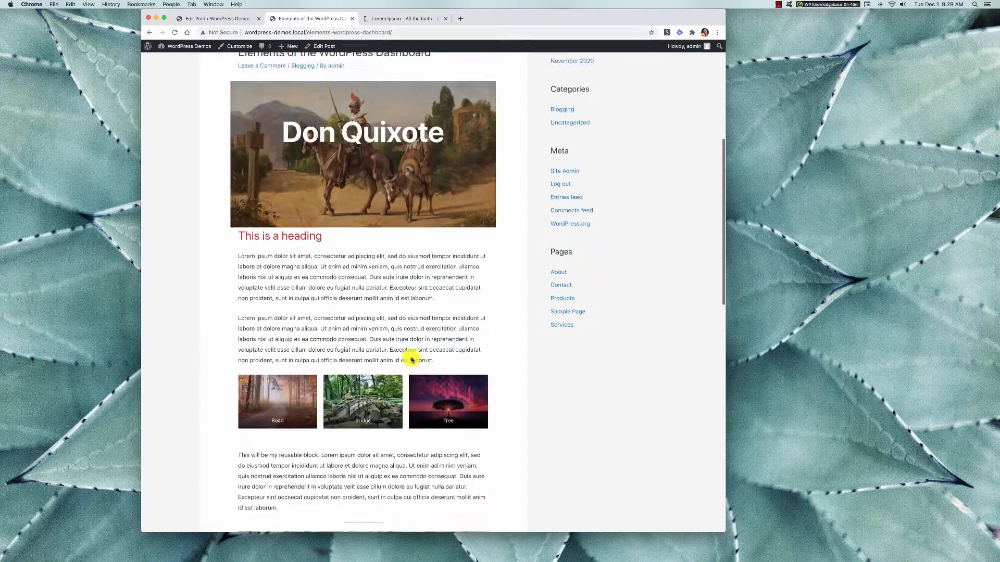
scroll(410, 357, up, 2)
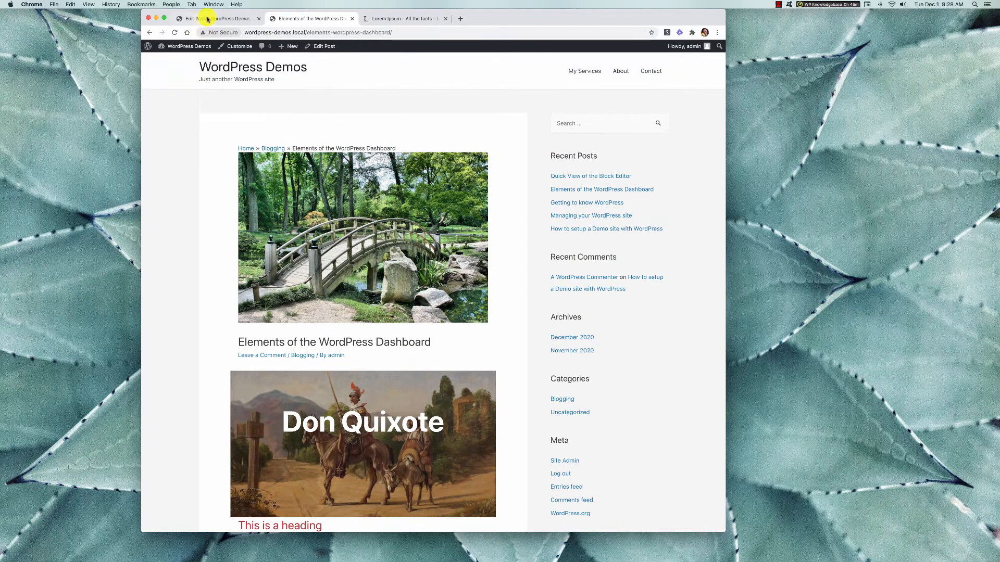
Return to the post editor to browse the available block types, including widgets and embeds, and update the post.
click(209, 19)
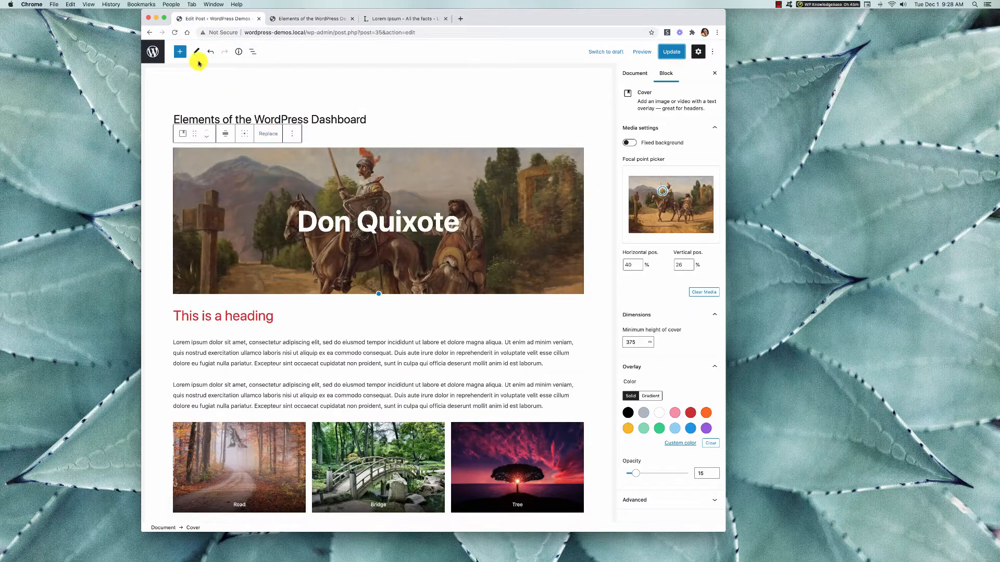
click(181, 52)
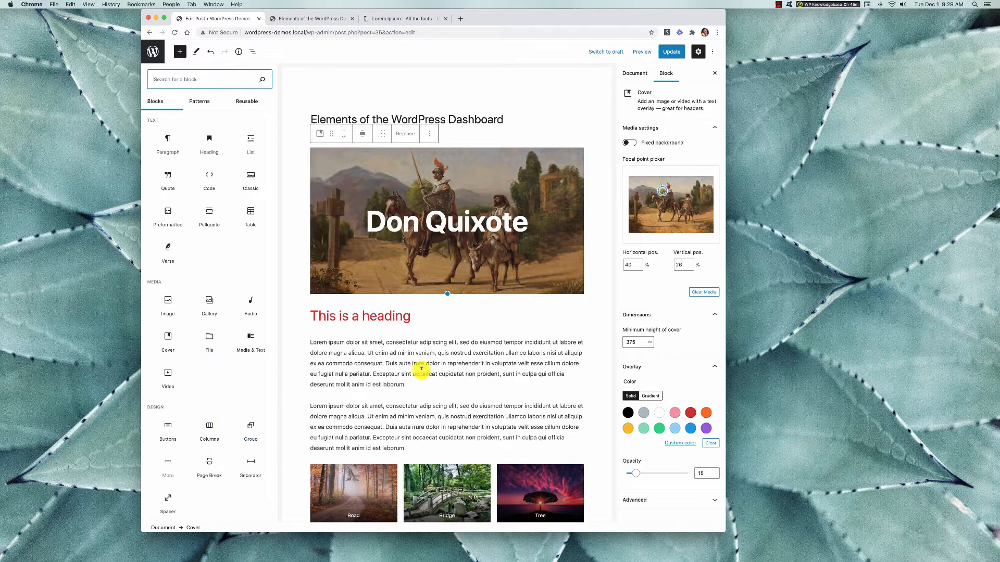
scroll(262, 391, down, 10)
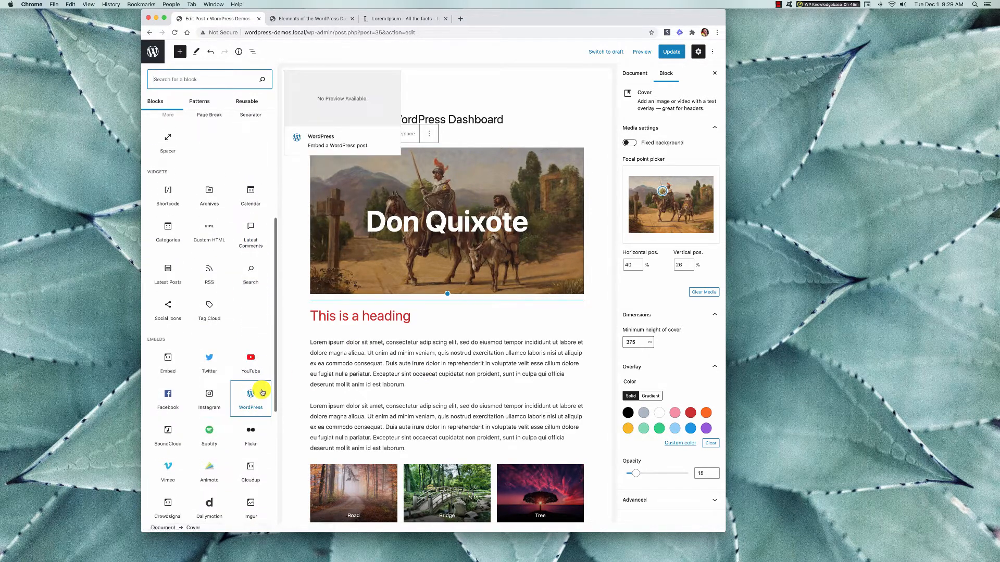
scroll(262, 390, up, 5)
scroll(262, 392, up, 1)
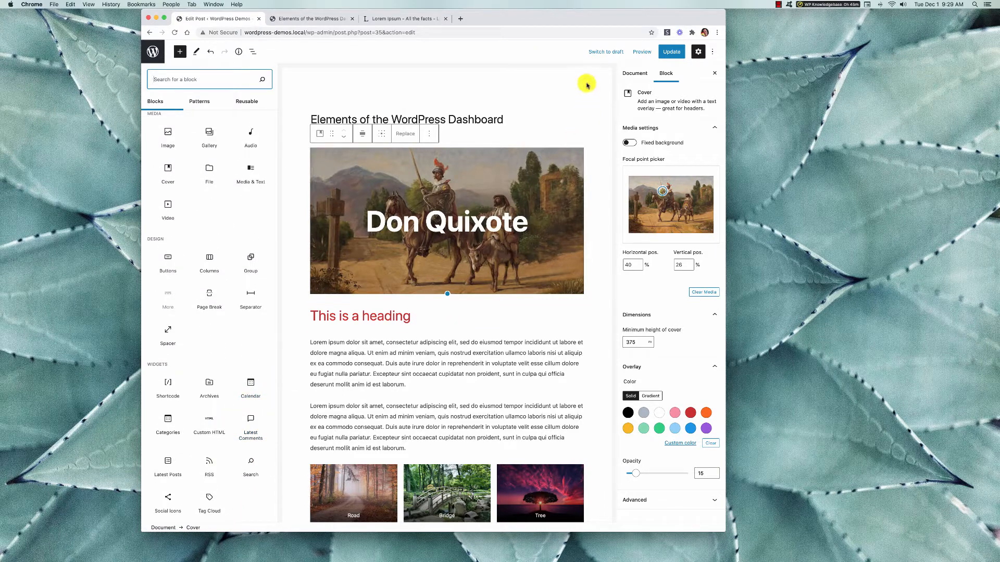
click(665, 54)
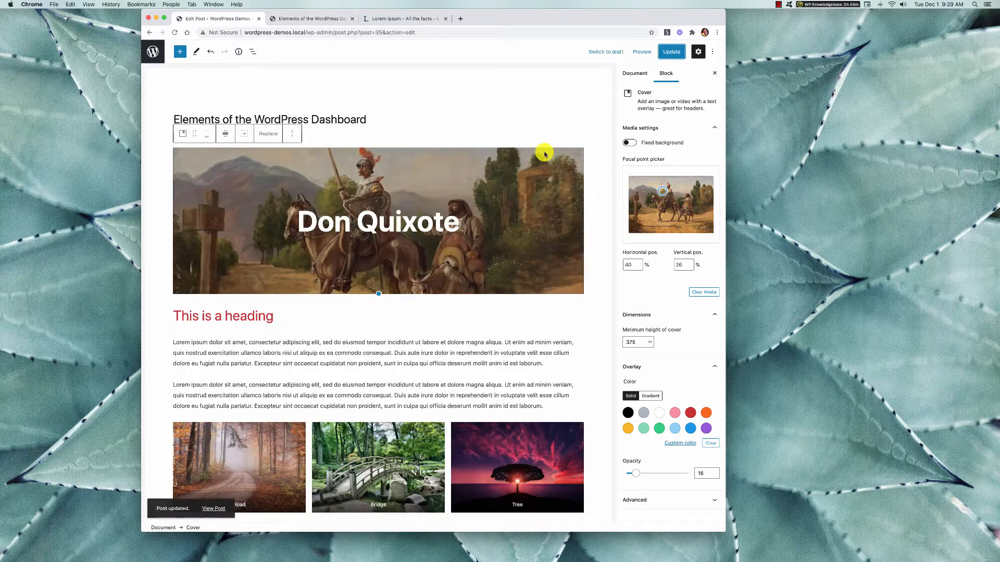